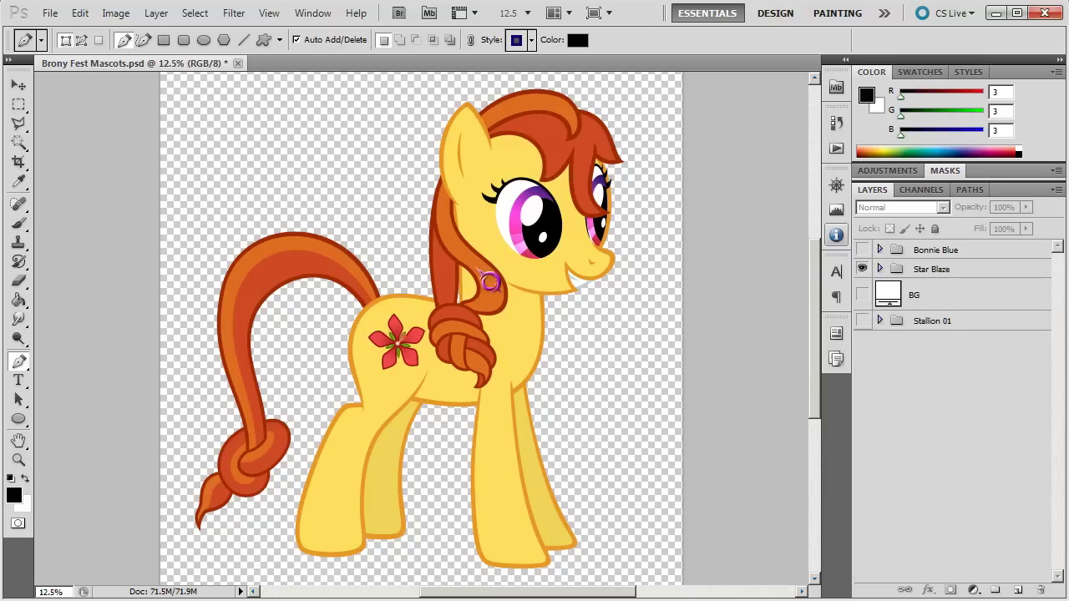
# Expand the Star Blaze group and its visible Hair group, and select the vector mask of the Ink layer
pyautogui.scroll(1, 473, 279)
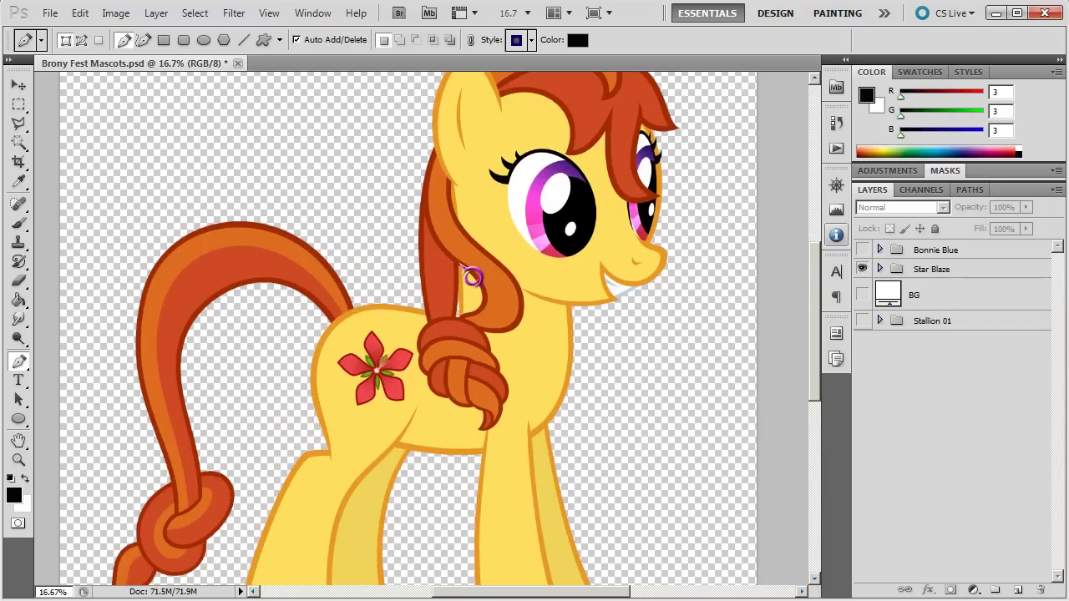
pyautogui.scroll(3, 473, 278)
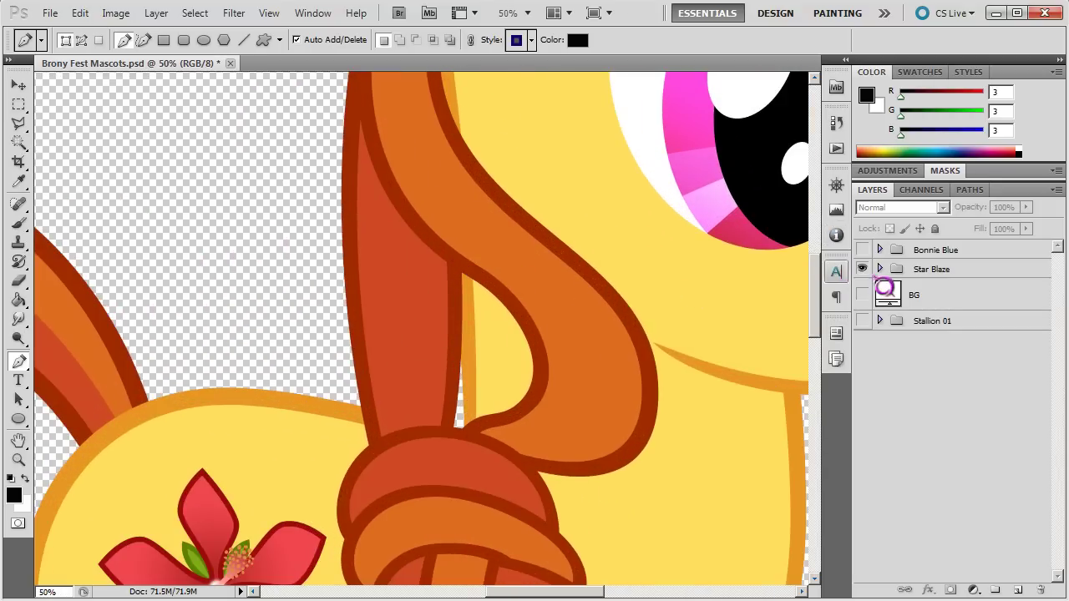
pyautogui.click(881, 269)
pyautogui.click(892, 327)
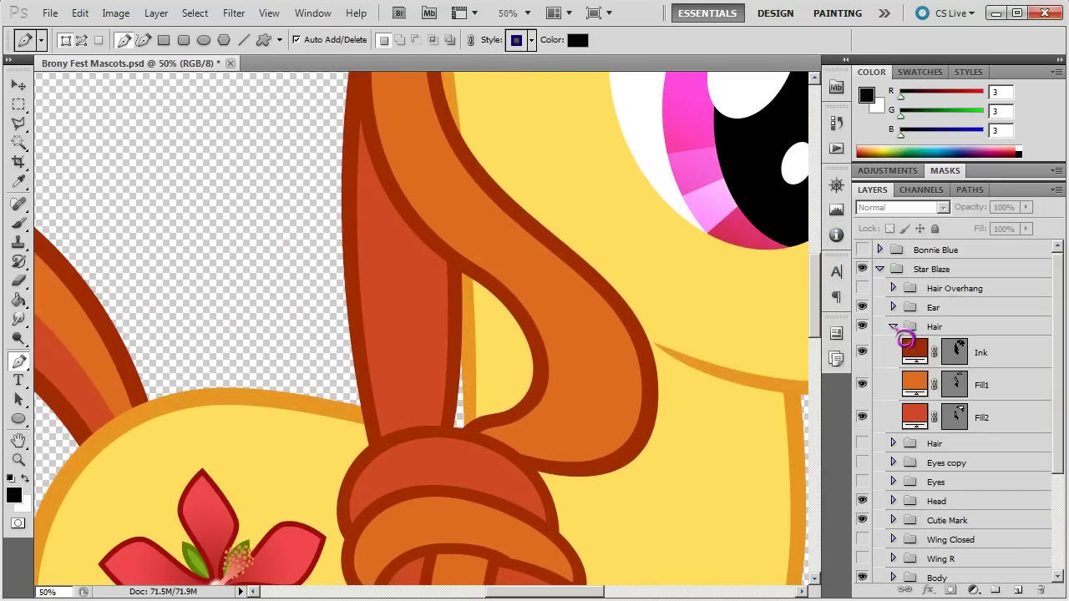
pyautogui.click(958, 352)
# Try to reshape the inner edge of the mane's Ink path with an anchor's direction handle, and undo it
pyautogui.keyDown('ctrl'); pyautogui.click(480, 268); pyautogui.keyUp('ctrl')
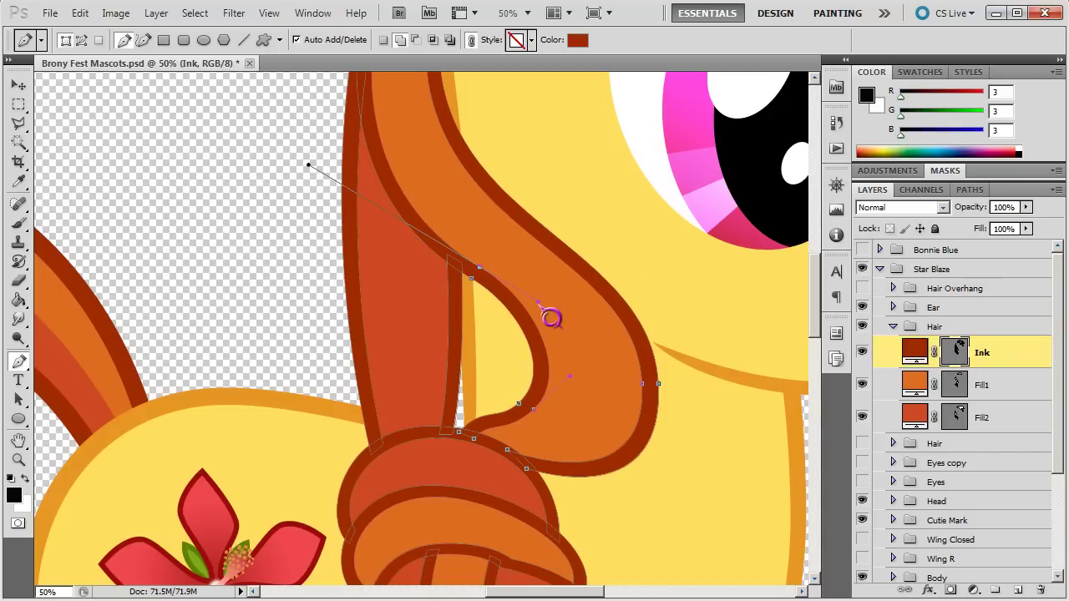
pyautogui.moveTo(551, 315); pyautogui.dragTo(389, 359)
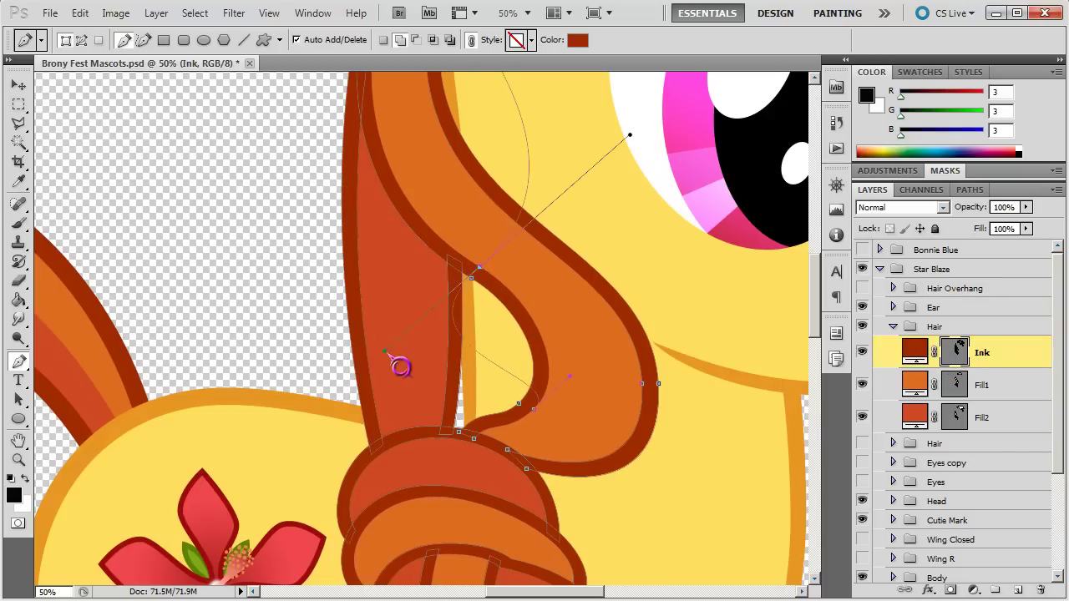
pyautogui.hotkey('ctrl', 'z')
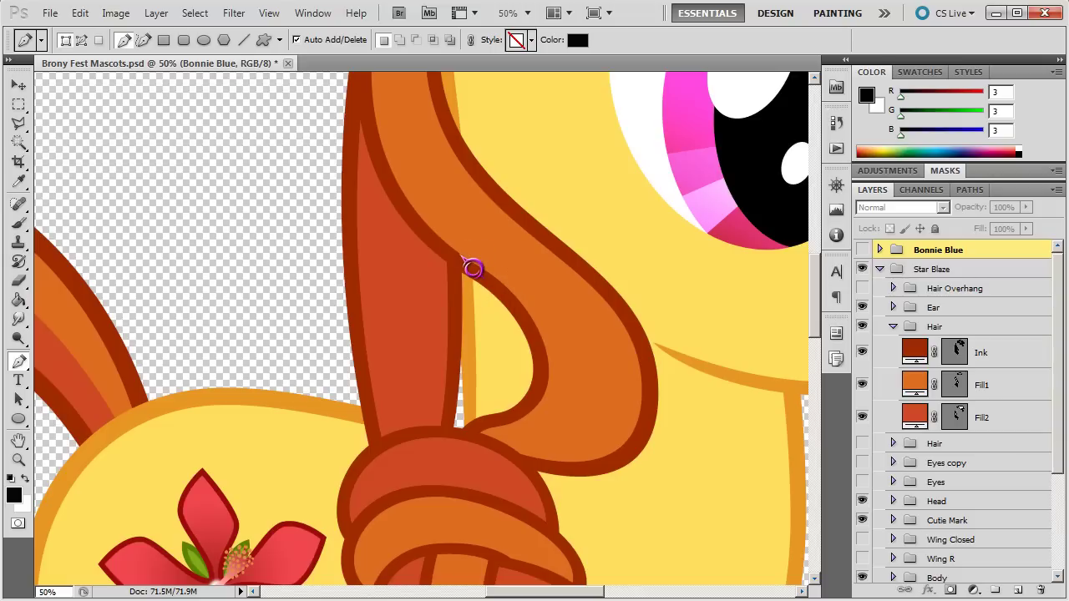
# Switch to eps.eps in Inkscape and enter the Star Blaze group to open the dark mane outline for node editing
pyautogui.click(956, 363)
pyautogui.hotkey('alt', 'Tab')
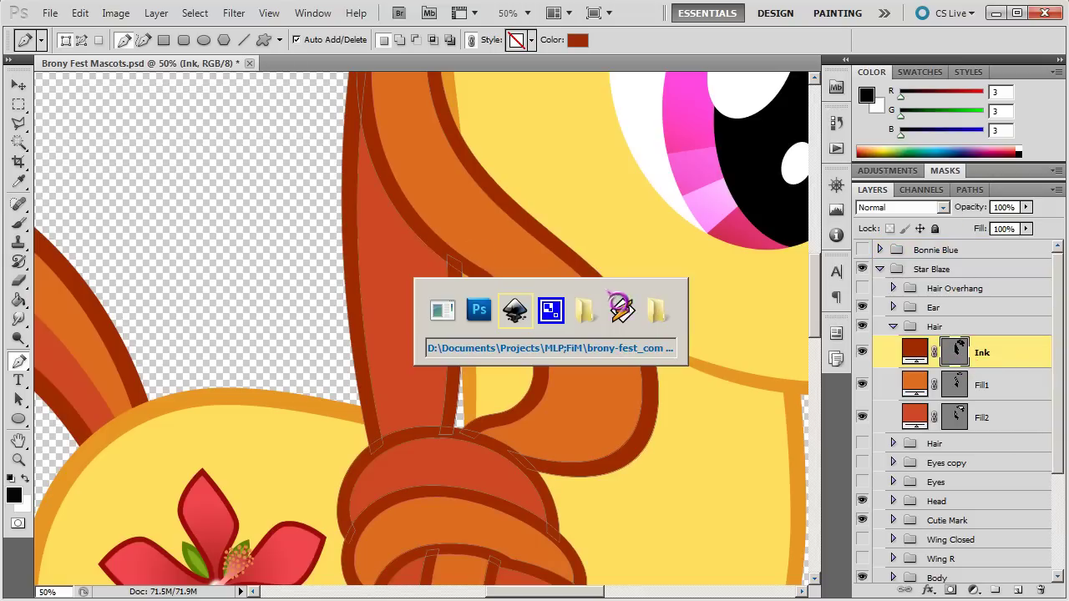
pyautogui.keyDown('ctrl'); pyautogui.scroll(8, 407, 256); pyautogui.keyUp('ctrl')
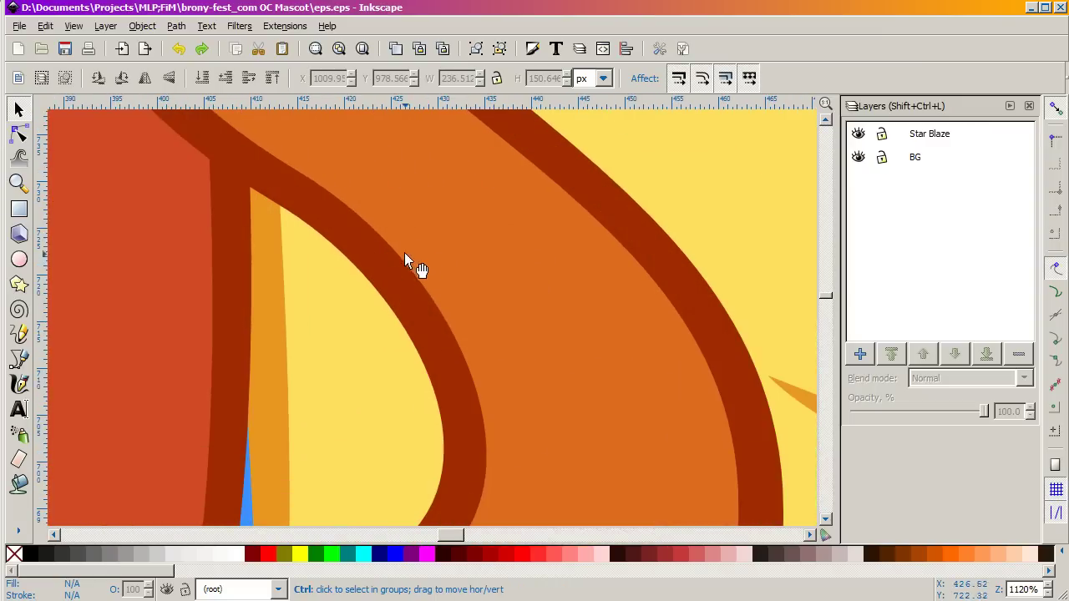
pyautogui.rightClick(352, 173)
pyautogui.press('Escape')
pyautogui.keyDown('ctrl'); pyautogui.scroll(-1, 429, 301); pyautogui.keyUp('ctrl')
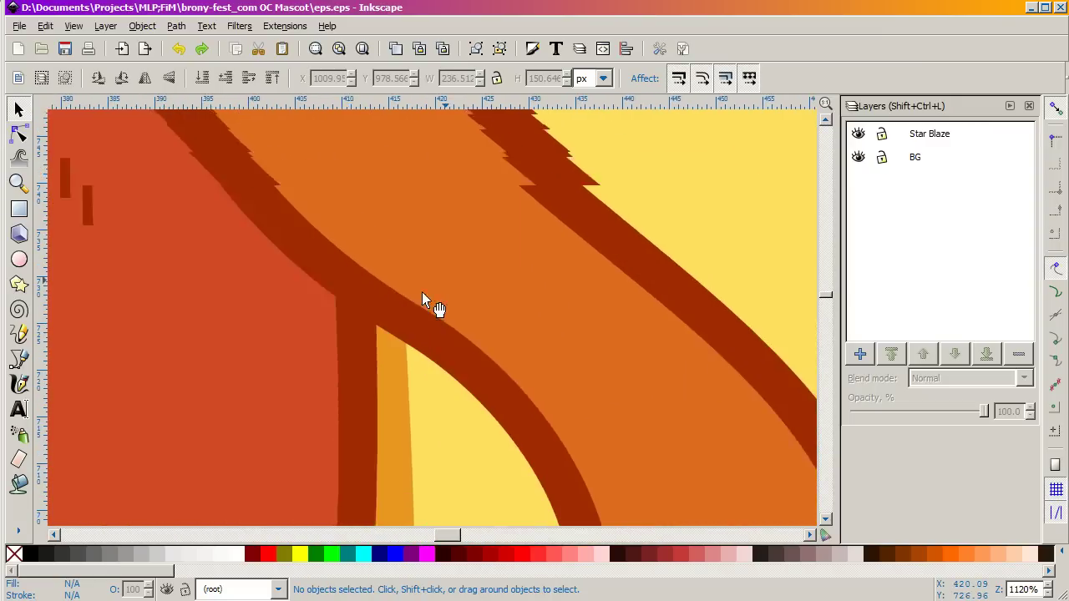
pyautogui.scroll(-1, 444, 369)
pyautogui.click(443, 370)
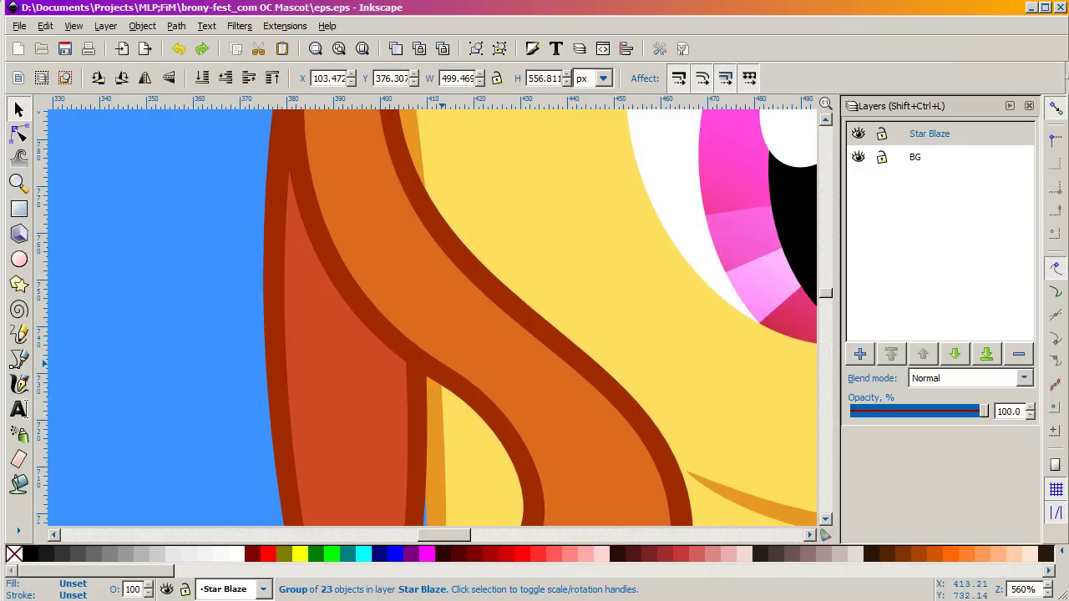
pyautogui.doubleClick(444, 371)
pyautogui.doubleClick(447, 368)
pyautogui.click(451, 368)
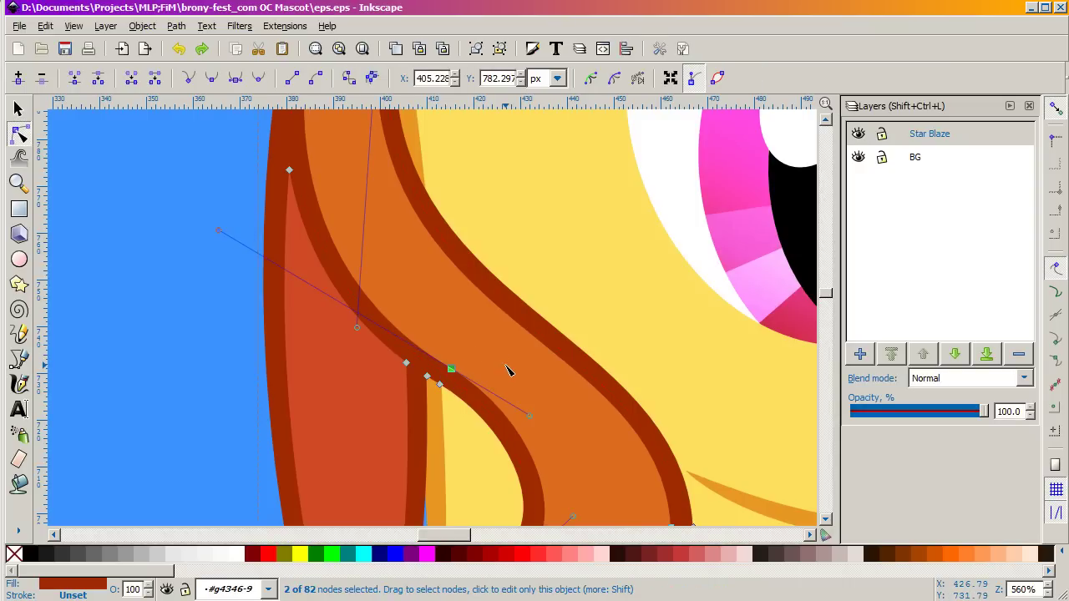
# Try to reshape the inner curve of the dark mane outline through its nodes and segments, and undo the changes
pyautogui.moveTo(506, 366); pyautogui.dragTo(460, 308)
pyautogui.moveTo(485, 365); pyautogui.dragTo(432, 389)
pyautogui.keyDown('ctrl'); pyautogui.scroll(-1, 434, 384); pyautogui.keyUp('ctrl')
pyautogui.keyDown('ctrl'); pyautogui.scroll(-1, 425, 362); pyautogui.keyUp('ctrl')
pyautogui.hotkey('ctrl', 'z')
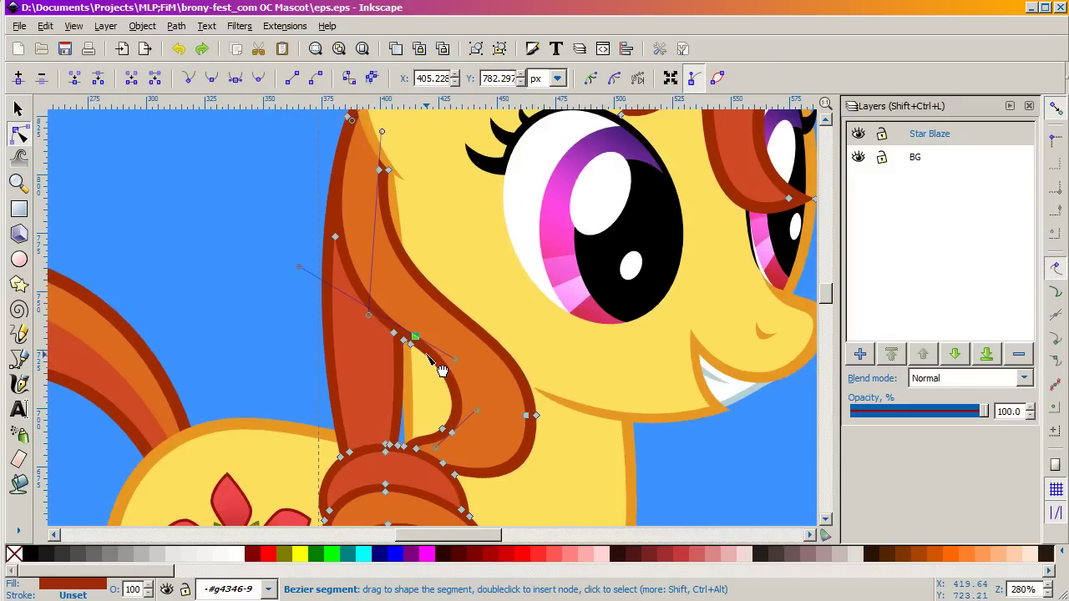
pyautogui.moveTo(408, 344); pyautogui.dragTo(415, 370)
pyautogui.hotkey('ctrl', 'z')
pyautogui.hotkey('ctrl', 'z')
# Switch to Photoshop to examine the Ink path's anchors where the mane strands meet, and return to Inkscape
pyautogui.hotkey('alt', 'Tab')
pyautogui.keyDown('ctrl'); pyautogui.click(466, 268); pyautogui.keyUp('ctrl')
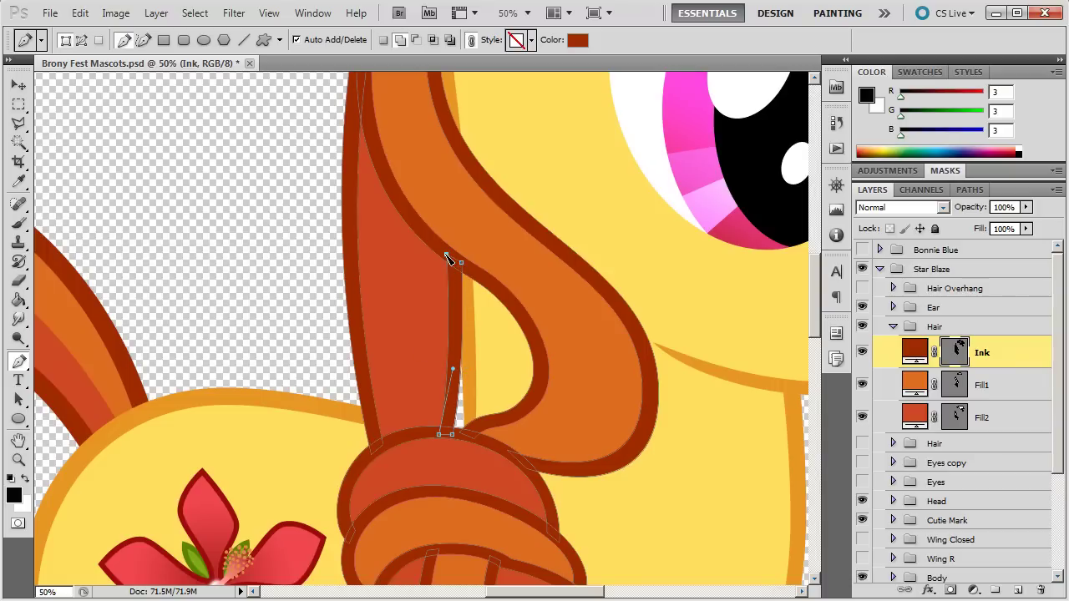
pyautogui.hotkey('alt', 'Tab')
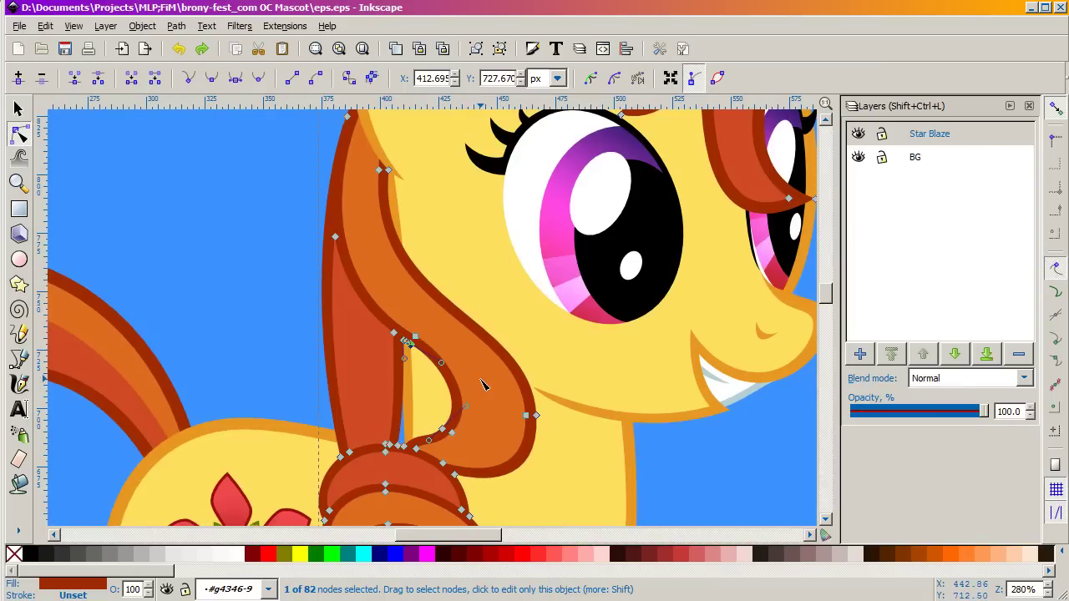
# Try to bend the orange mane fill's outer curve with the upper handle of its cheek-side node, and undo each change
pyautogui.click(483, 384)
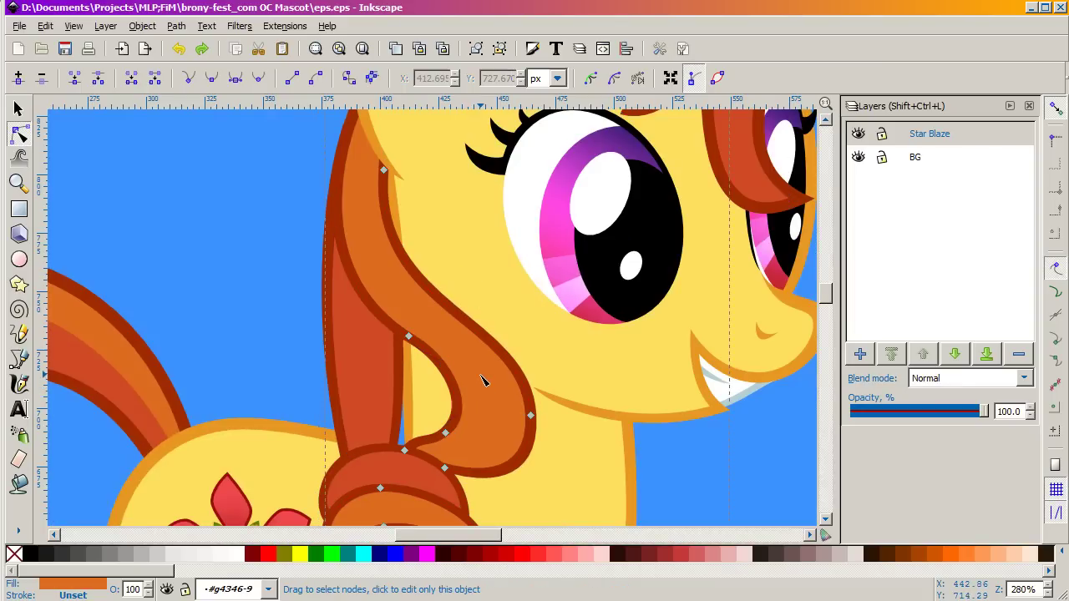
pyautogui.click(531, 415)
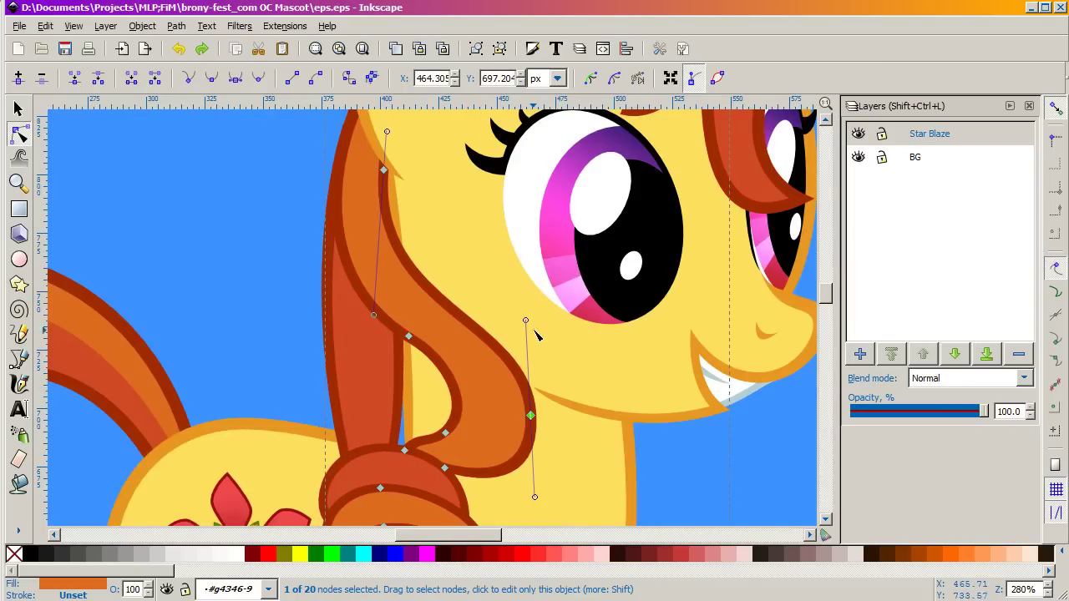
pyautogui.moveTo(525, 319); pyautogui.dragTo(688, 349)
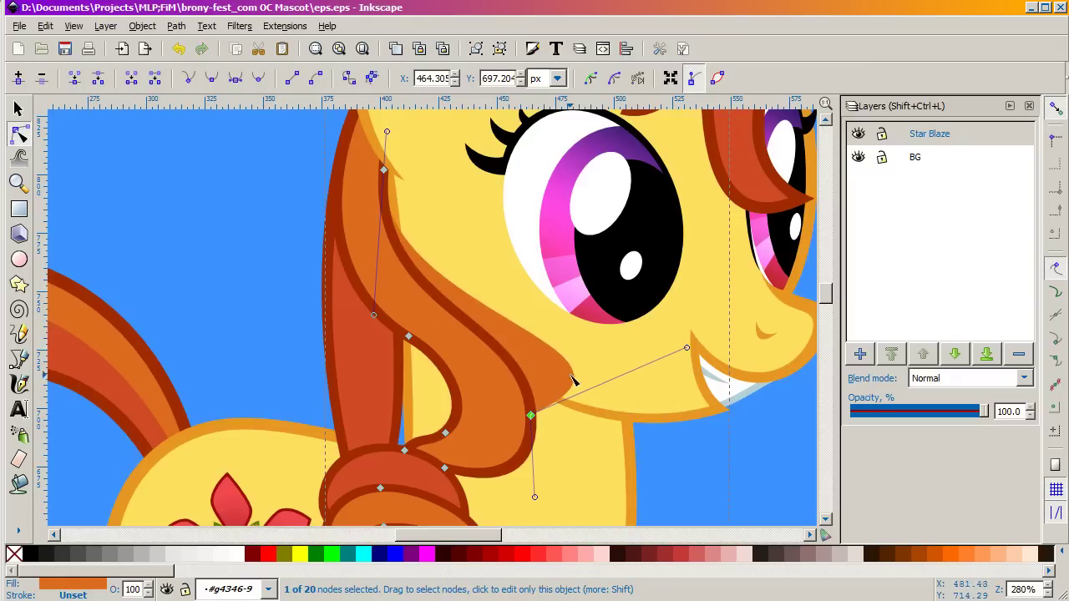
pyautogui.hotkey('ctrl', 'z')
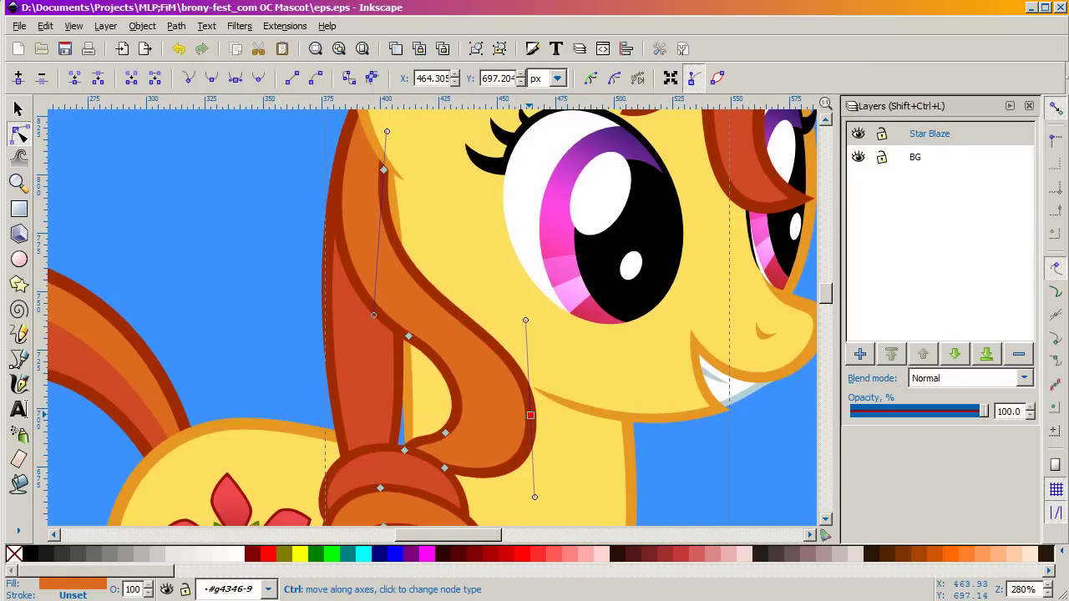
pyautogui.moveTo(525, 320); pyautogui.dragTo(489, 209)
pyautogui.hotkey('ctrl', 'z')
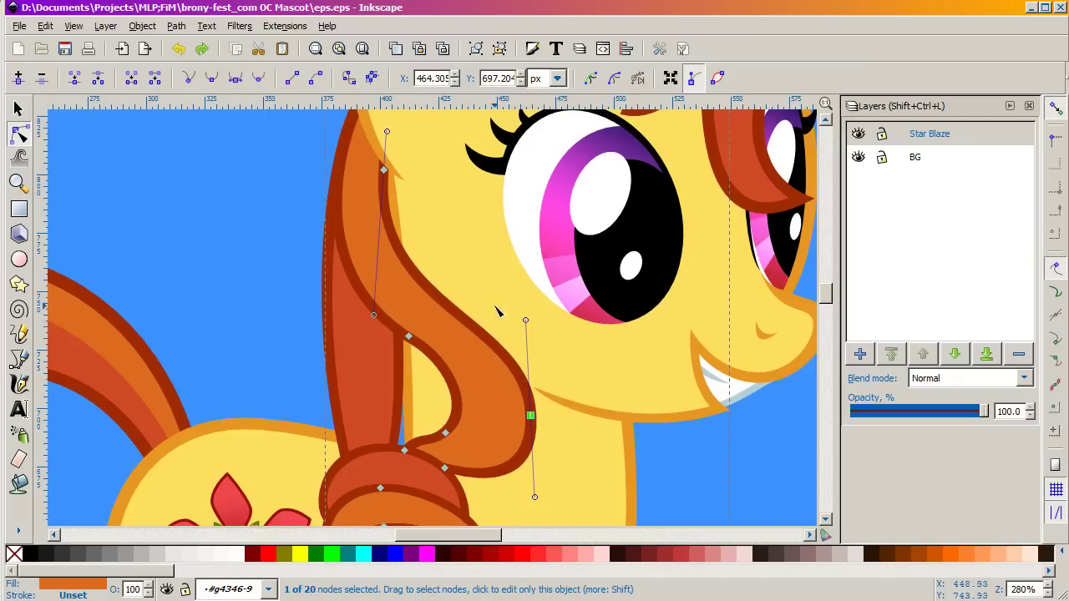
# Leave node editing of the mane fill and examine the whole Star Blaze drawing
pyautogui.click(912, 249)
pyautogui.scroll(-2, 475, 312)
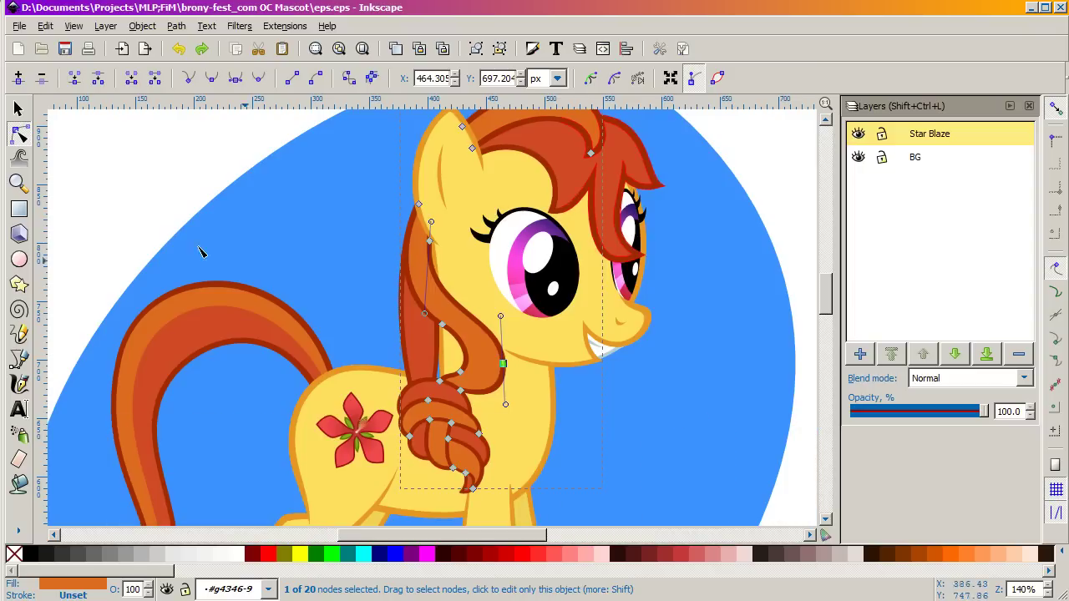
pyautogui.click(18, 108)
pyautogui.scroll(-2, 511, 311)
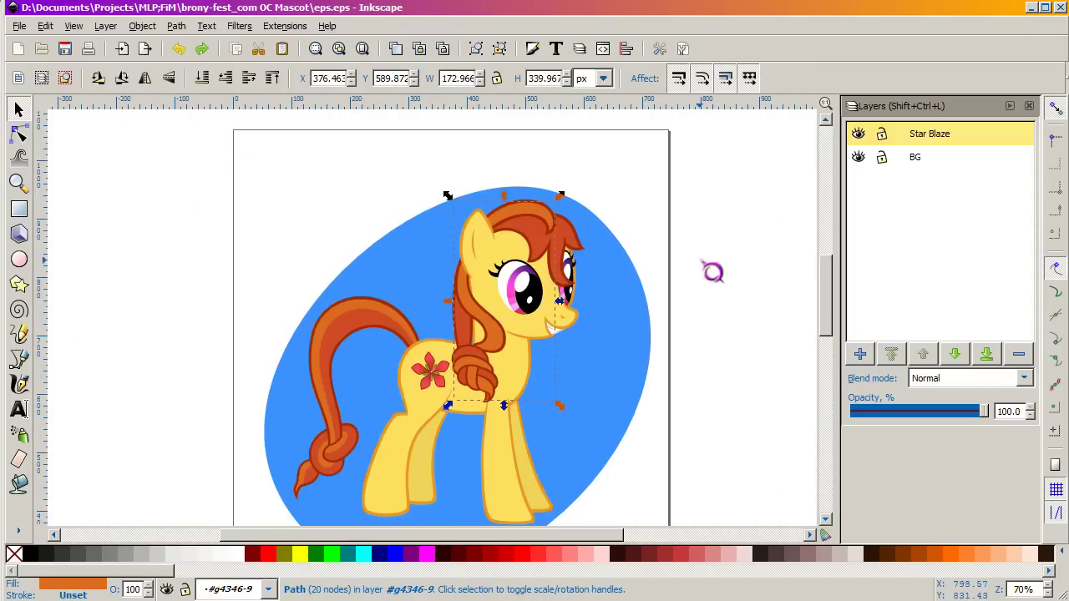
pyautogui.click(712, 271)
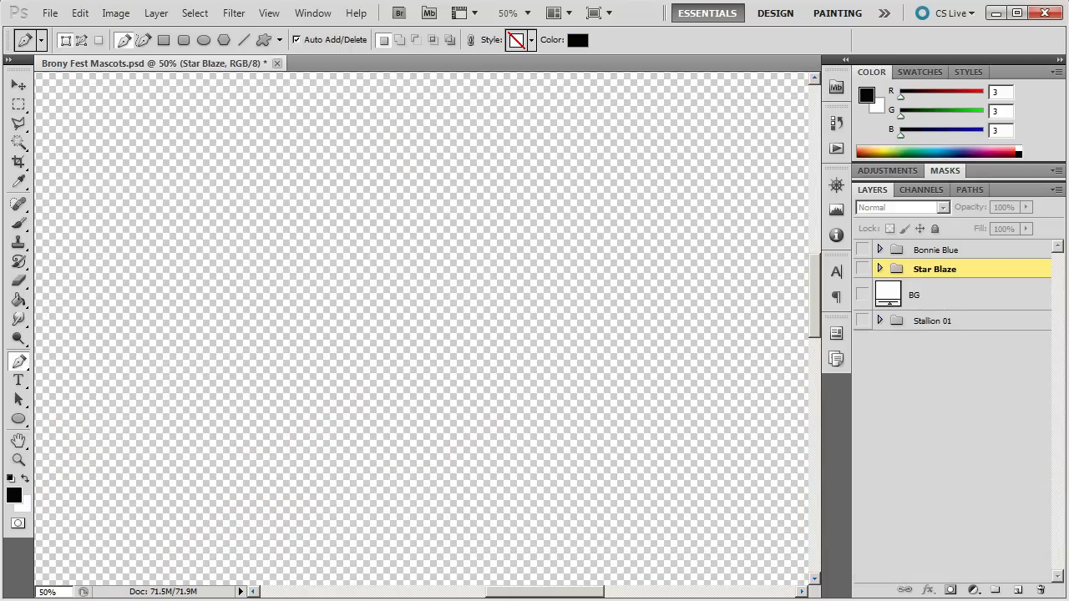
# Show the Bonnie Blue group and delete the Star Blaze group, the BG layer and the Stallion 01 group
pyautogui.click(862, 250)
pyautogui.hotkey('ctrl', '-')
pyautogui.hotkey('ctrl', '-')
pyautogui.hotkey('ctrl', '-')
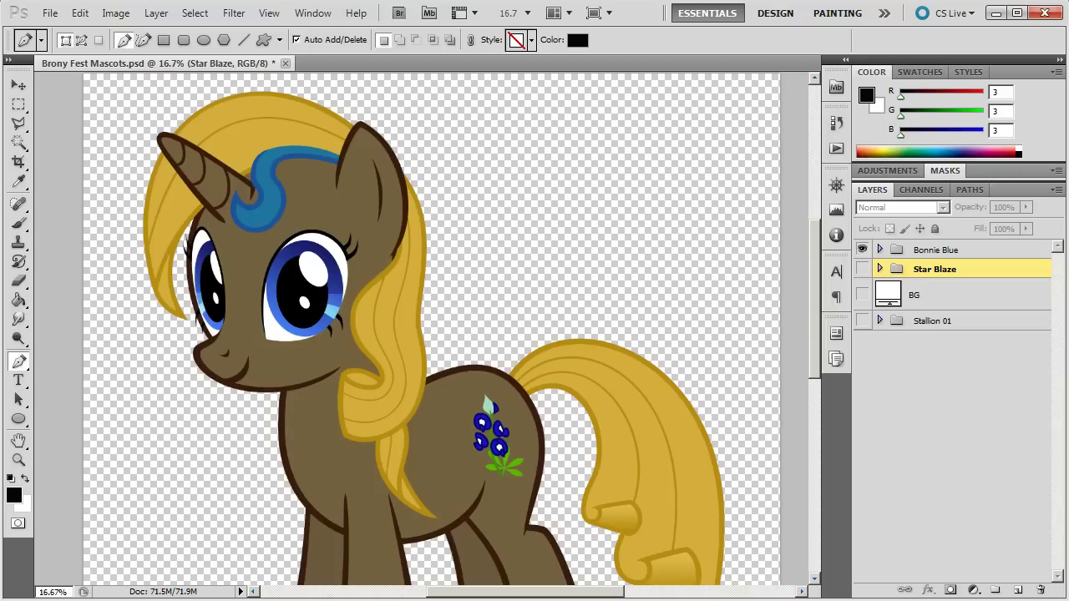
pyautogui.moveTo(934, 268); pyautogui.dragTo(1040, 589)
pyautogui.keyDown('shift'); pyautogui.click(934, 320); pyautogui.keyUp('shift')
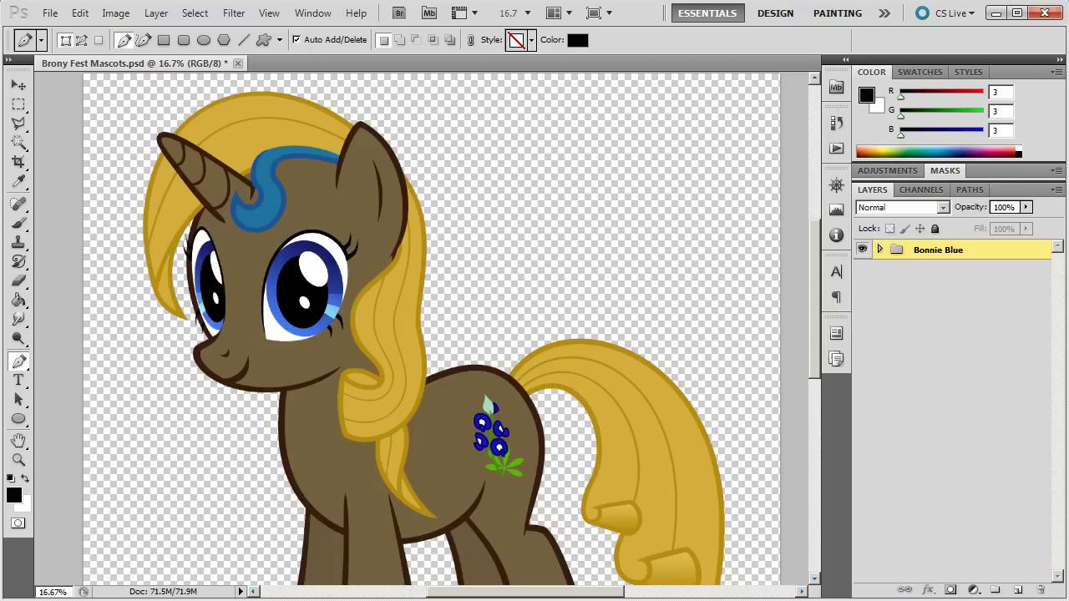
# Expand the Bonnie Blue group and delete its hidden Mane Sketch, Tail Sketch and Cutie Mark items
pyautogui.moveTo(421, 328); pyautogui.dragTo(522, 352)
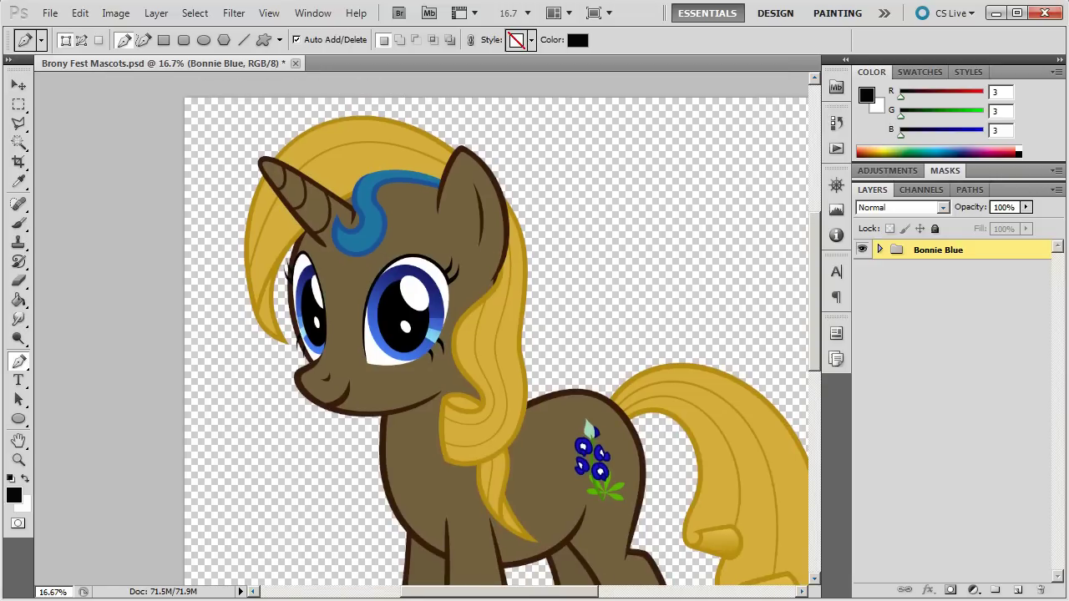
pyautogui.click(879, 249)
pyautogui.click(948, 275)
pyautogui.keyDown('ctrl'); pyautogui.click(945, 404); pyautogui.keyUp('ctrl')
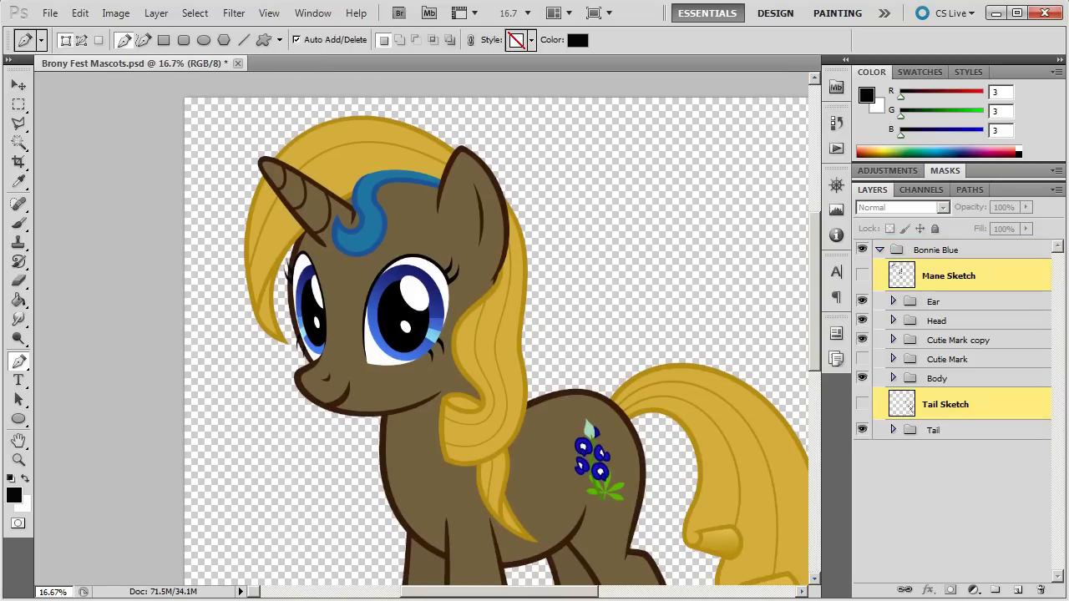
pyautogui.keyDown('ctrl'); pyautogui.click(950, 359); pyautogui.keyUp('ctrl')
pyautogui.moveTo(968, 411); pyautogui.dragTo(1040, 589)
pyautogui.moveTo(902, 583); pyautogui.dragTo(1040, 589)
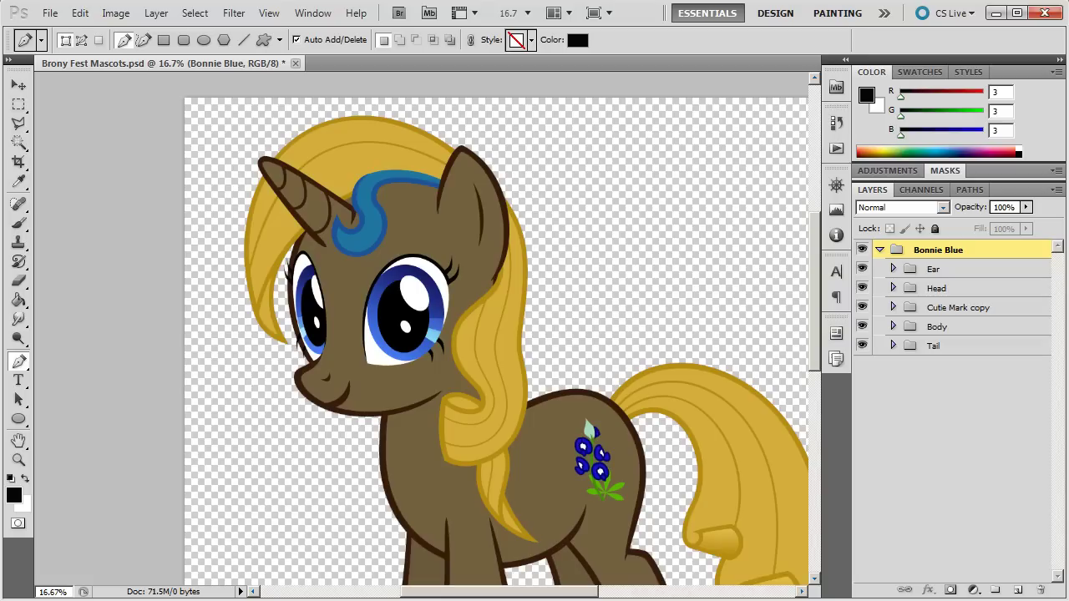
# Expand the Head group and delete its hidden Unused and Mouth groups
pyautogui.click(893, 287)
pyautogui.scroll(-3, 960, 417)
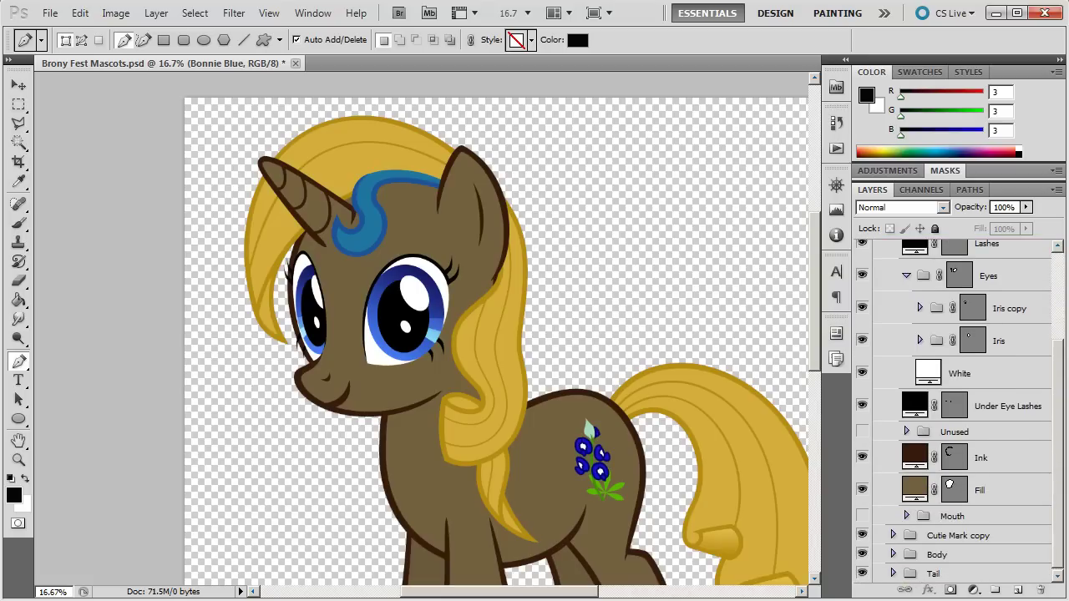
pyautogui.click(953, 516)
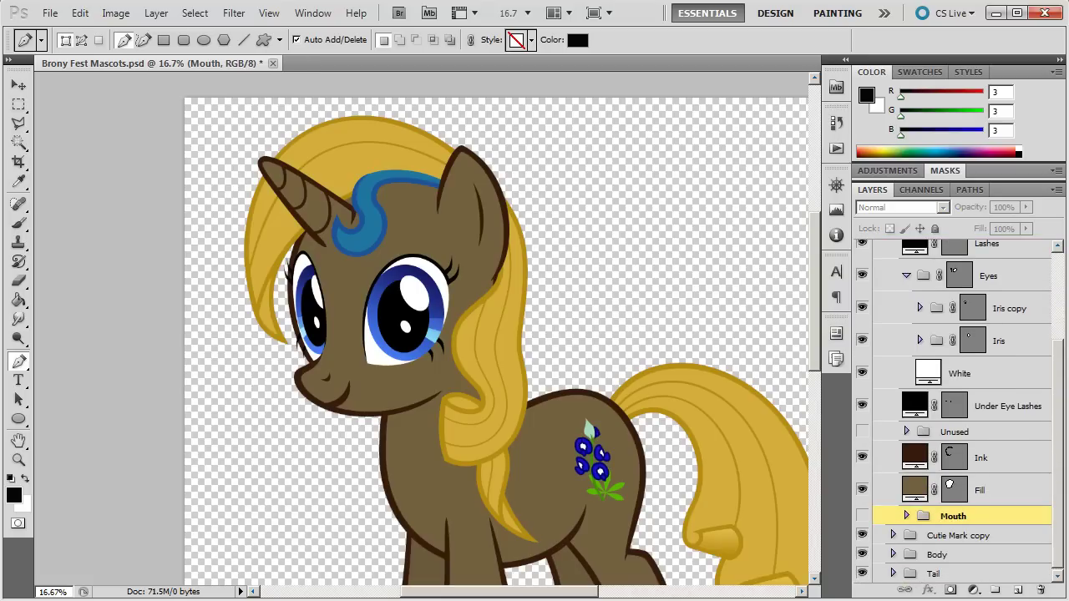
pyautogui.click(955, 432)
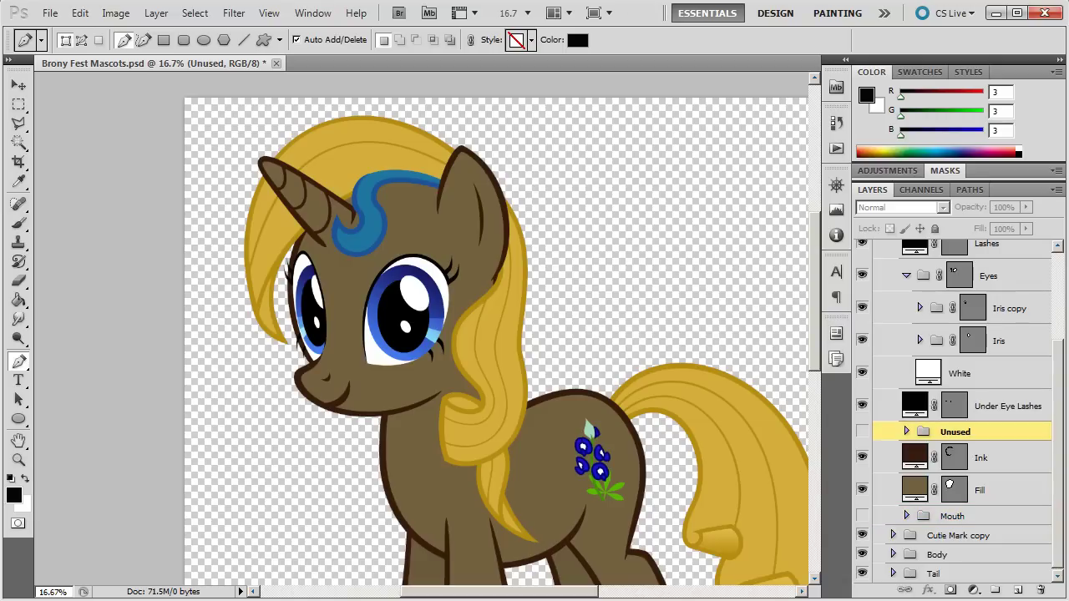
pyautogui.moveTo(954, 432)
pyautogui.mouseDown()
pyautogui.moveTo(973, 486)
pyautogui.moveTo(1040, 589)
pyautogui.mouseUp()
pyautogui.moveTo(952, 516); pyautogui.dragTo(1039, 590)
pyautogui.scroll(3, 960, 411)
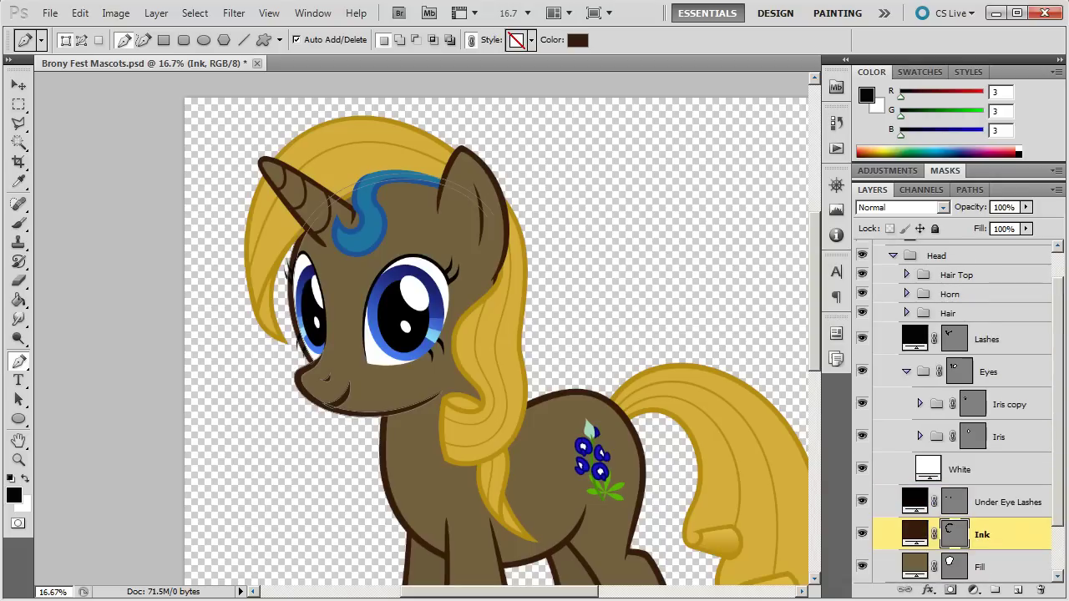
# Collapse the Eyes and Head groups and select the Bonnie Blue group
pyautogui.click(906, 372)
pyautogui.scroll(-3, 495, 329)
pyautogui.scroll(4, 496, 329)
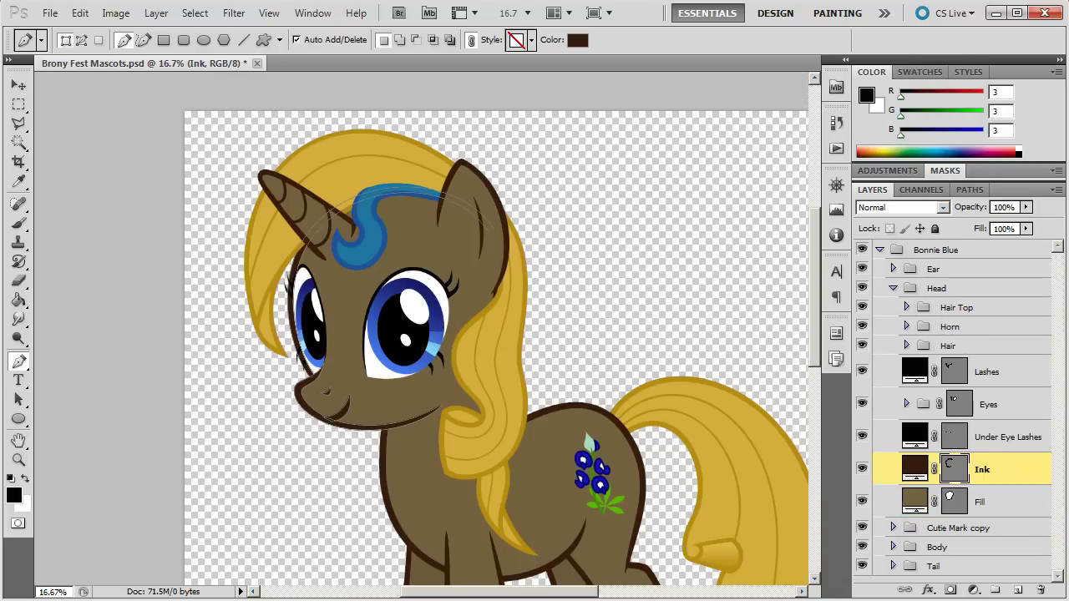
pyautogui.click(893, 288)
pyautogui.click(960, 417)
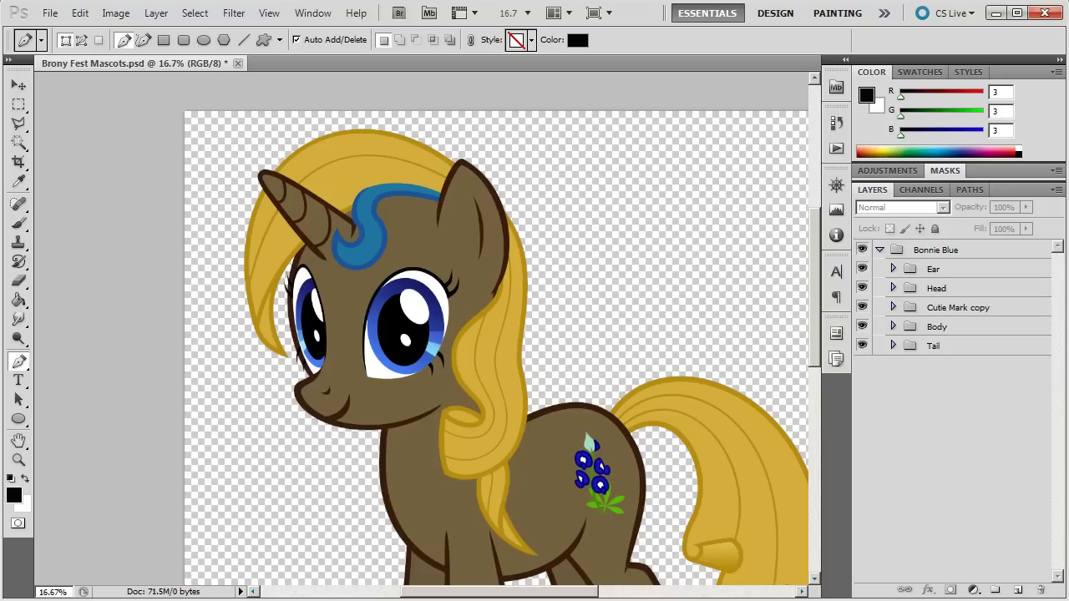
pyautogui.click(952, 306)
pyautogui.click(938, 249)
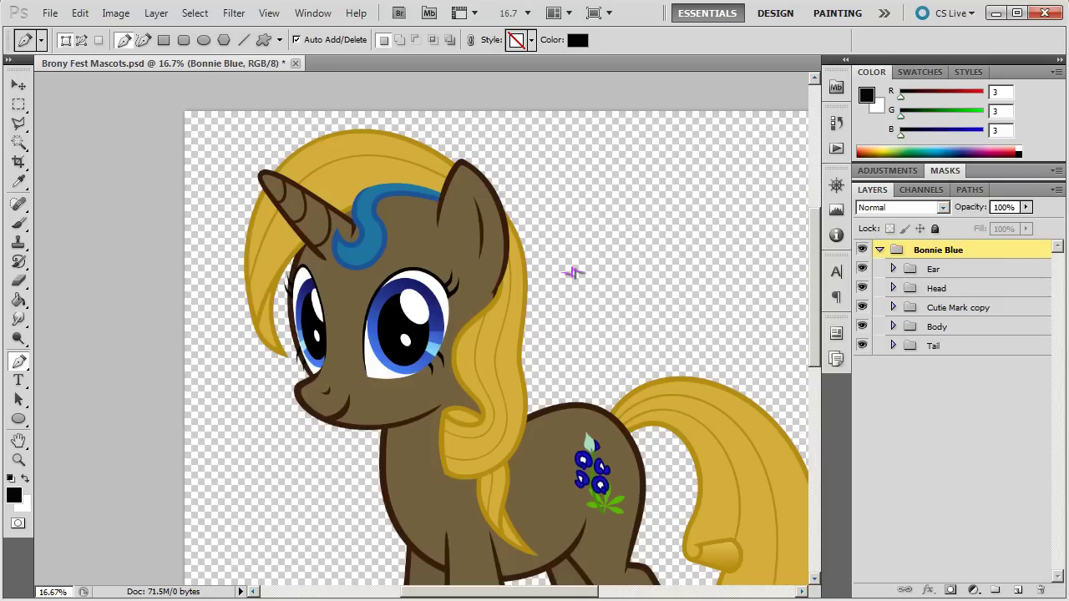
pyautogui.hscroll(3, 573, 273)
pyautogui.hotkey('ctrl', '-')
pyautogui.moveTo(418, 319)
pyautogui.mouseDown()
pyautogui.moveTo(415, 310)
pyautogui.moveTo(410, 328)
pyautogui.mouseUp()
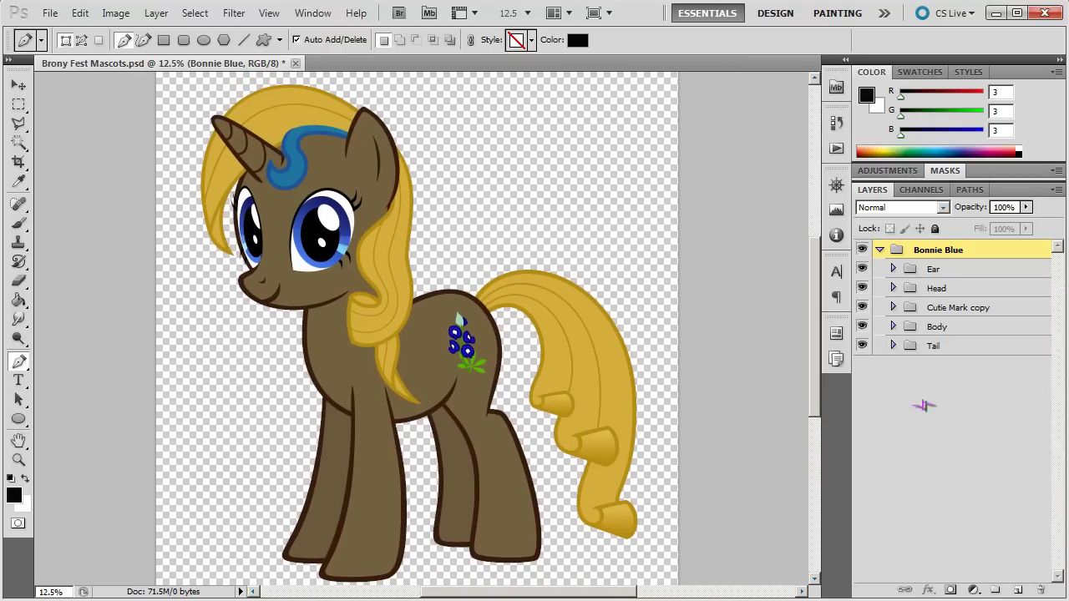
# Collapse the Bonnie Blue group and examine the artwork's mane, cutie mark and eyes at actual pixels and at reduced zoom
pyautogui.click(879, 249)
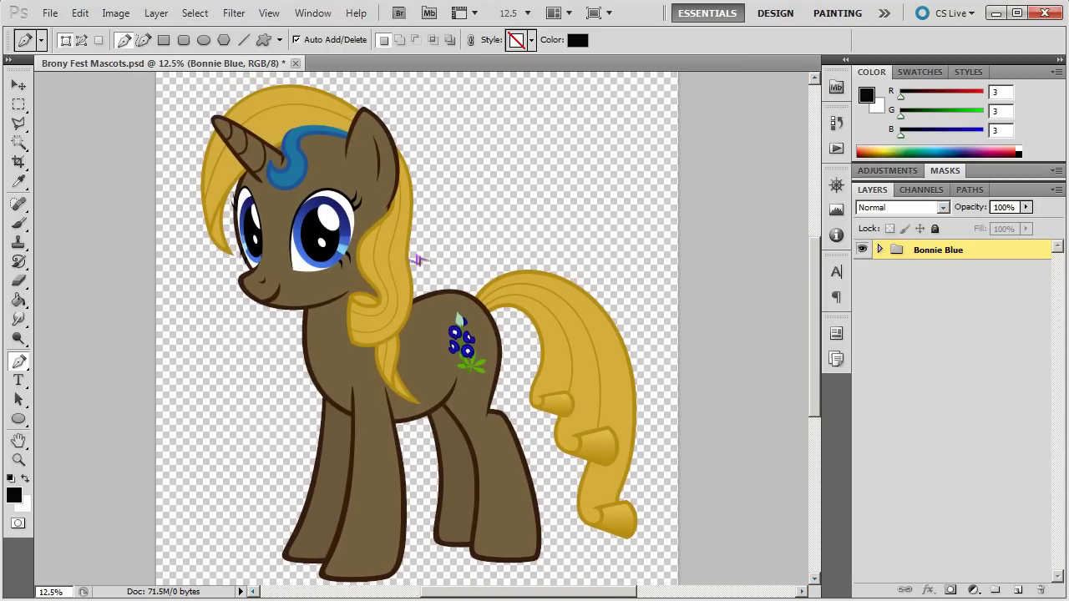
pyautogui.rightClick(376, 282)
pyautogui.click(388, 294)
pyautogui.hotkey('ctrl', '1')
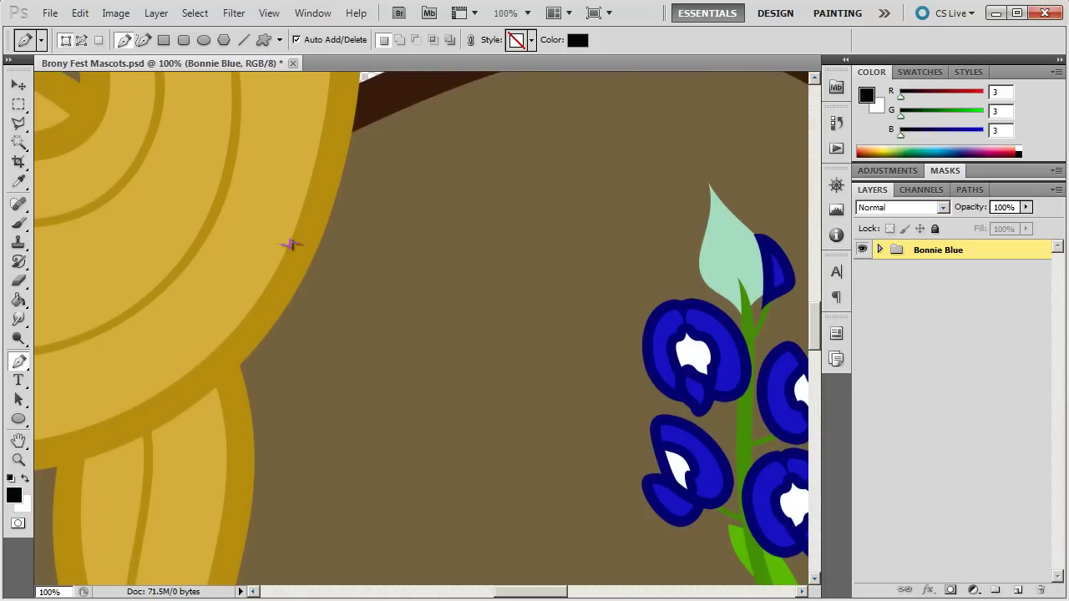
pyautogui.moveTo(291, 245); pyautogui.dragTo(451, 406)
pyautogui.moveTo(320, 200); pyautogui.dragTo(551, 567)
pyautogui.moveTo(109, 83); pyautogui.dragTo(348, 286)
pyautogui.moveTo(416, 391); pyautogui.dragTo(404, 313)
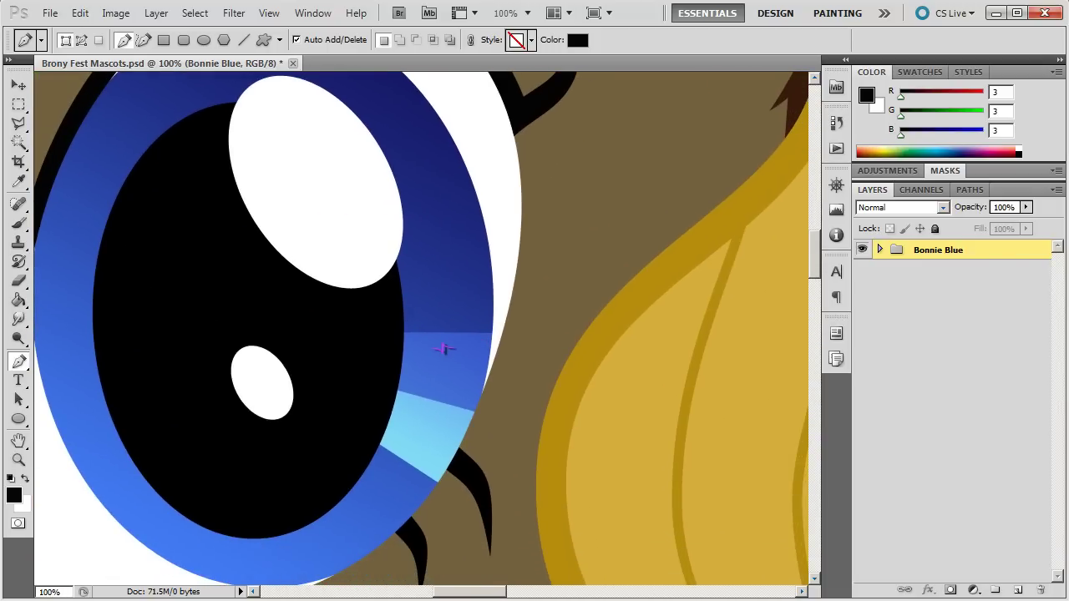
pyautogui.scroll(-4, 444, 349)
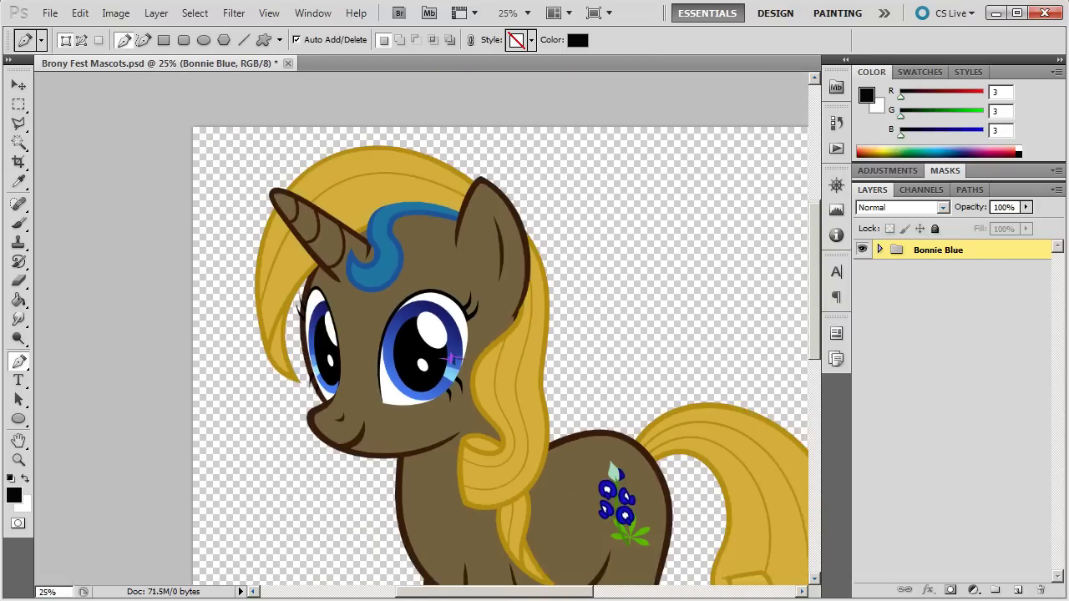
pyautogui.scroll(-1, 451, 358)
pyautogui.moveTo(498, 435); pyautogui.dragTo(384, 317)
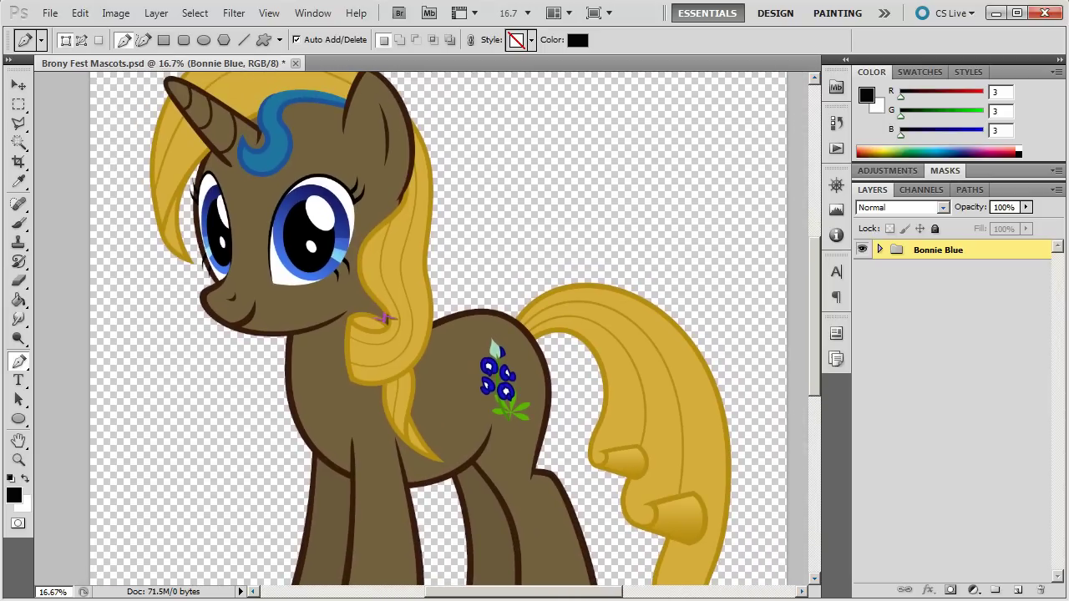
# Scale the whole mascot image down with Image Size and view the result at actual pixels
pyautogui.hotkey('ctrl', 'alt', 'i')
pyautogui.click(188, 283)
pyautogui.press('BackSpace')
pyautogui.press('Return')
pyautogui.rightClick(424, 335)
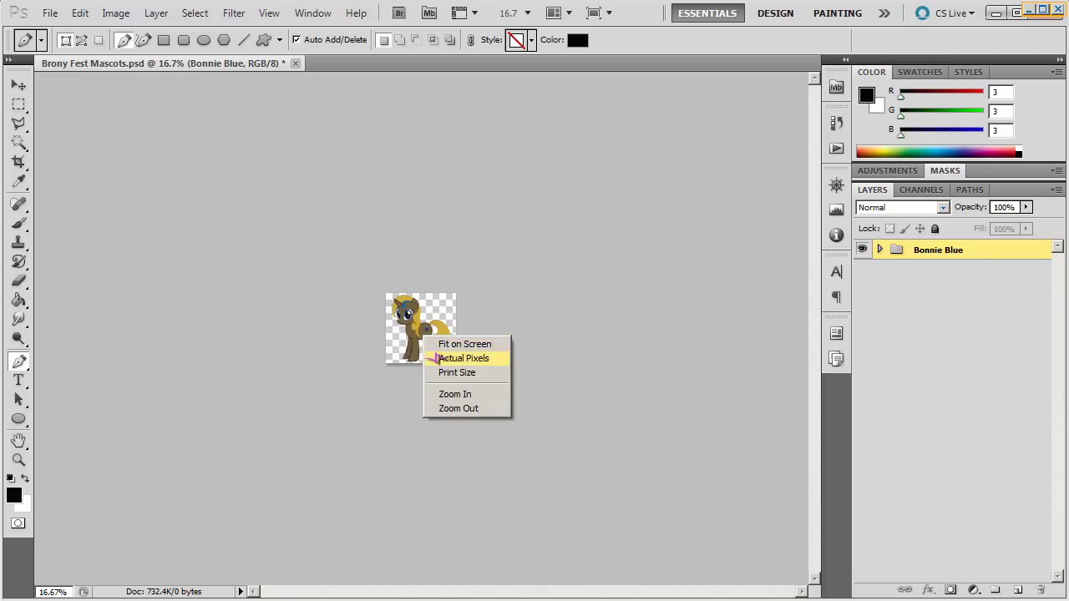
pyautogui.click(434, 361)
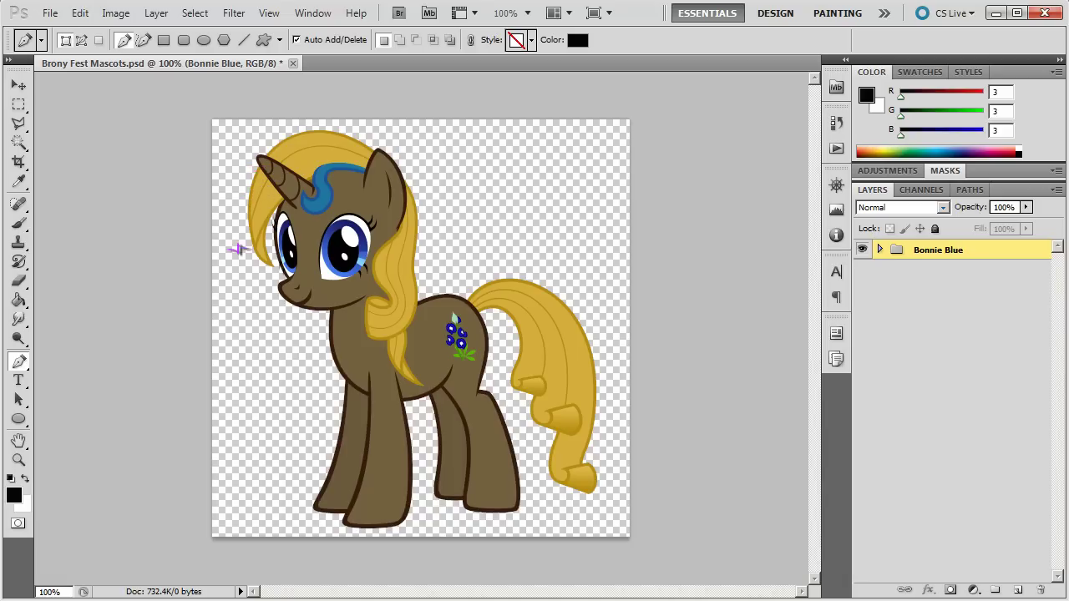
# Save the document as a Photoshop PDF named Bonnie Blue with layers, replacing the existing file in the brony-fest_com OC Mascot folder
pyautogui.click(50, 14)
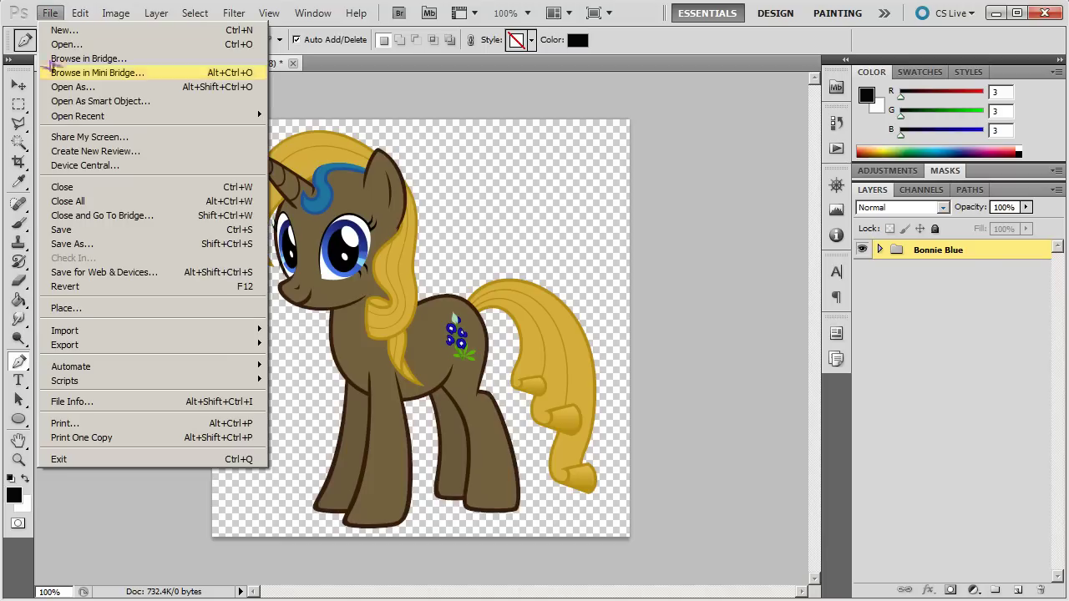
pyautogui.click(77, 244)
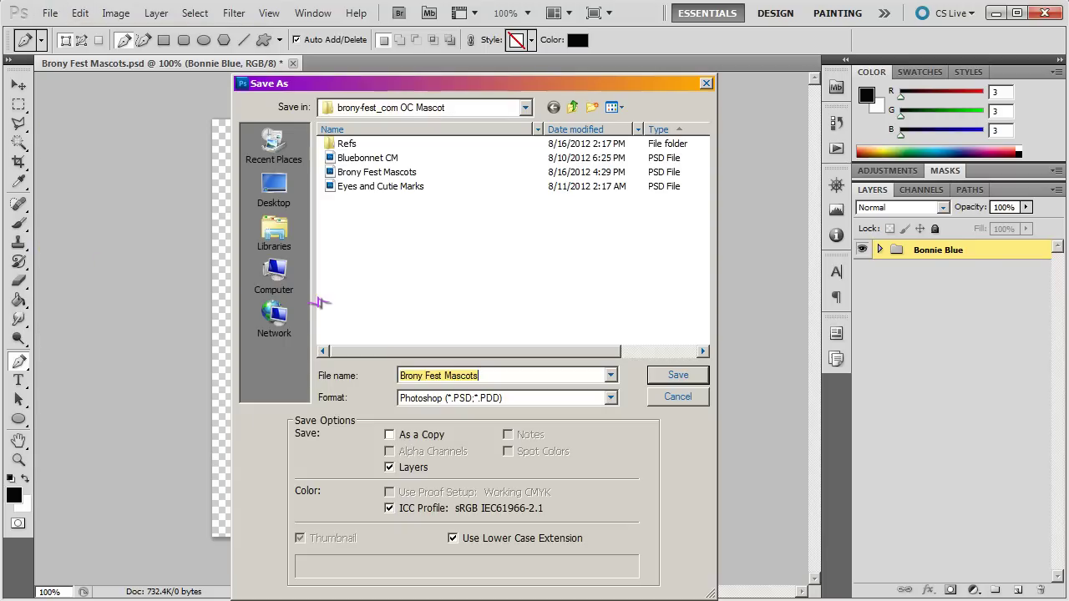
pyautogui.click(424, 397)
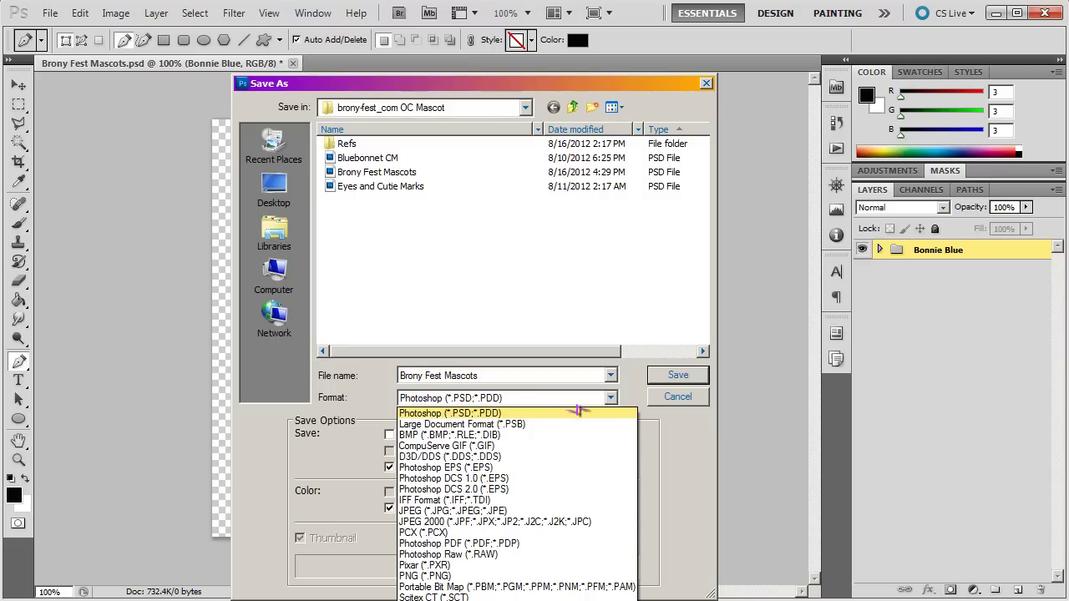
pyautogui.click(456, 544)
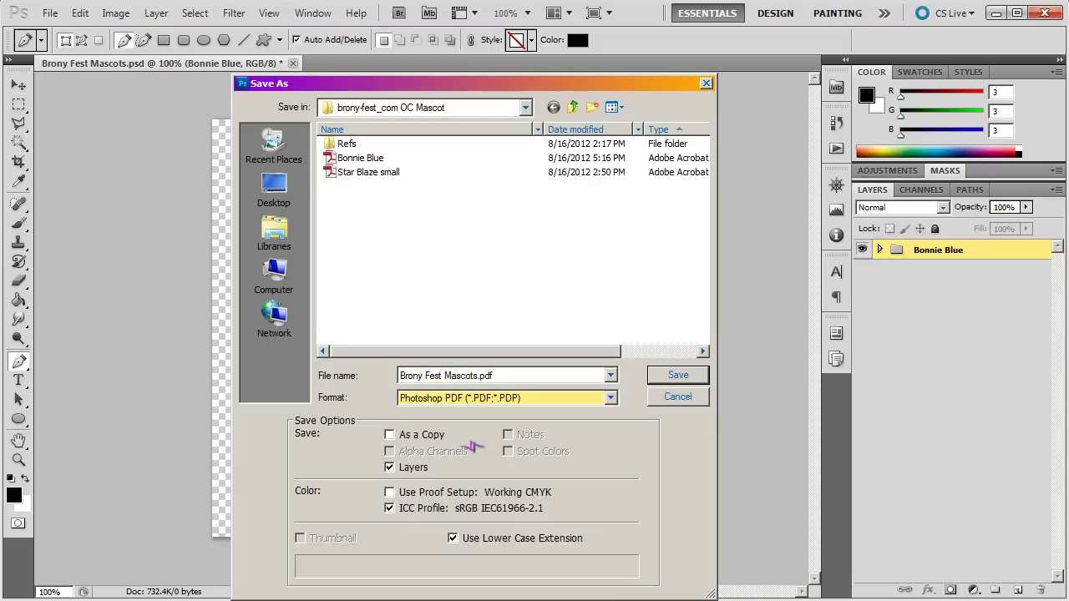
pyautogui.click(453, 378)
pyautogui.click(356, 156)
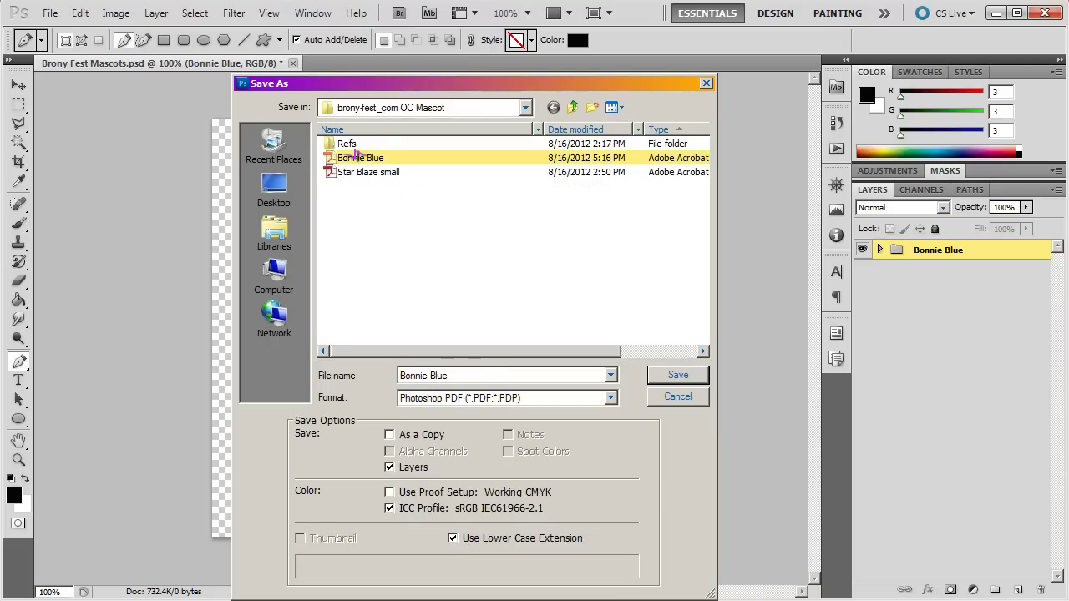
pyautogui.click(664, 375)
pyautogui.click(498, 191)
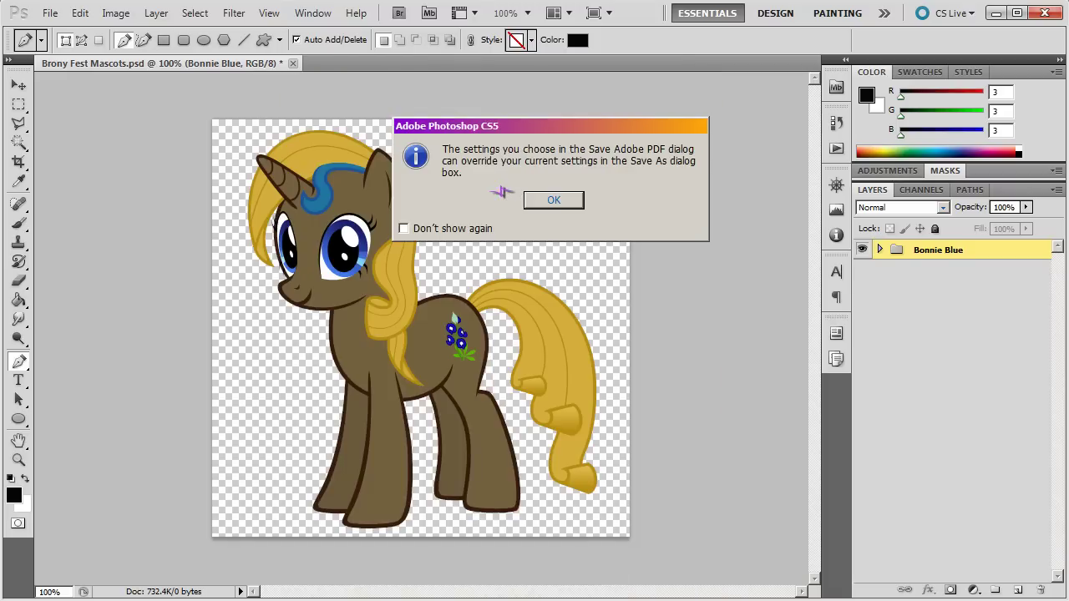
# Write the PDF with the Acrobat 8 (PDF 1.7) compatibility setting and Preserve Photoshop Editing Capabilities enabled
pyautogui.click(558, 199)
pyautogui.moveTo(512, 103); pyautogui.dragTo(507, 90)
pyautogui.click(551, 137)
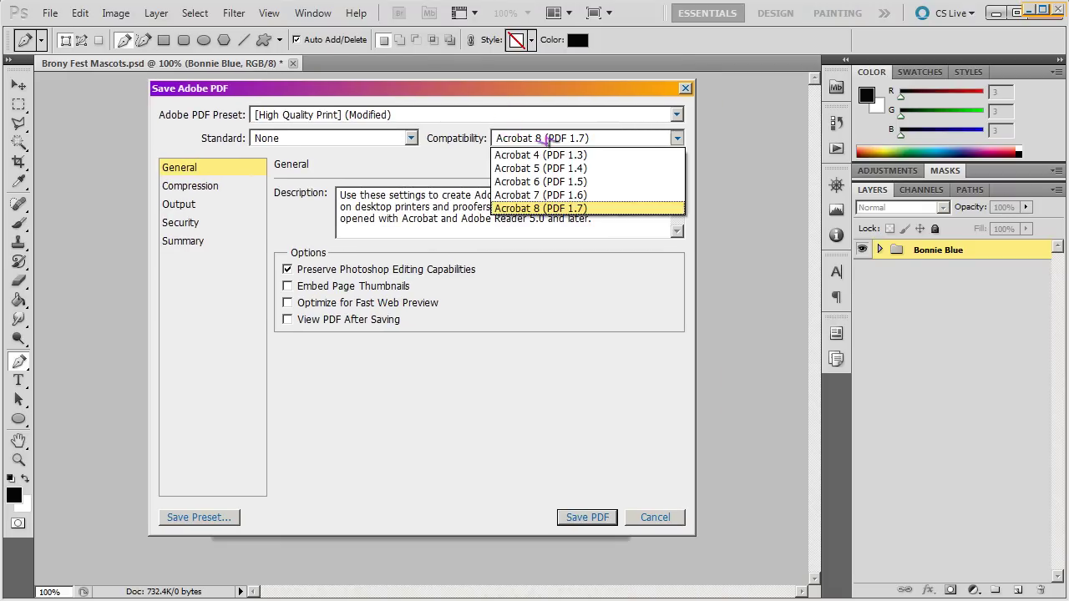
pyautogui.click(461, 154)
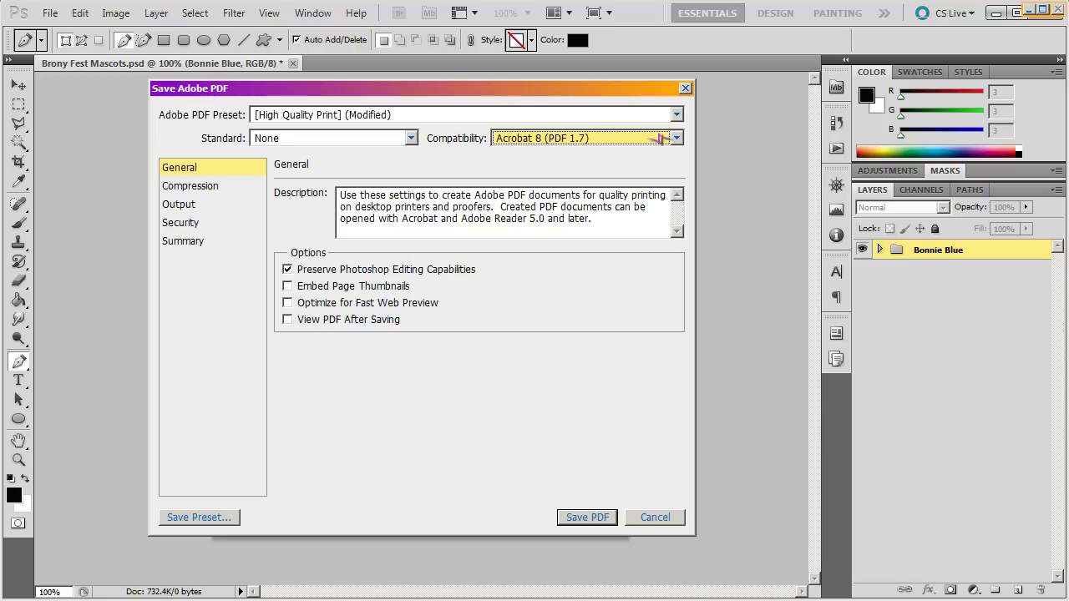
pyautogui.click(551, 167)
pyautogui.click(597, 139)
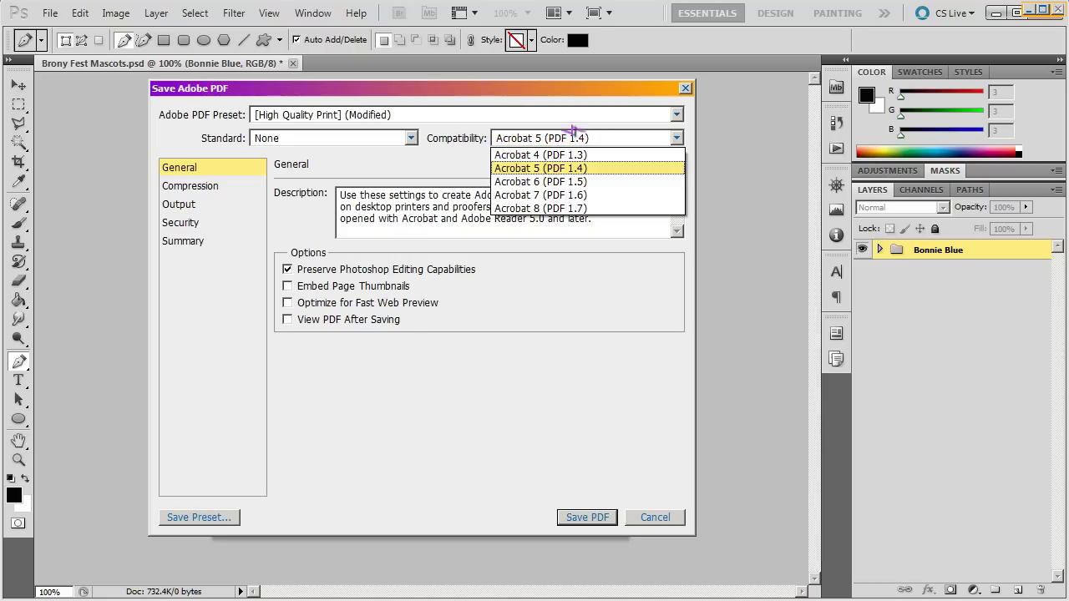
pyautogui.click(534, 209)
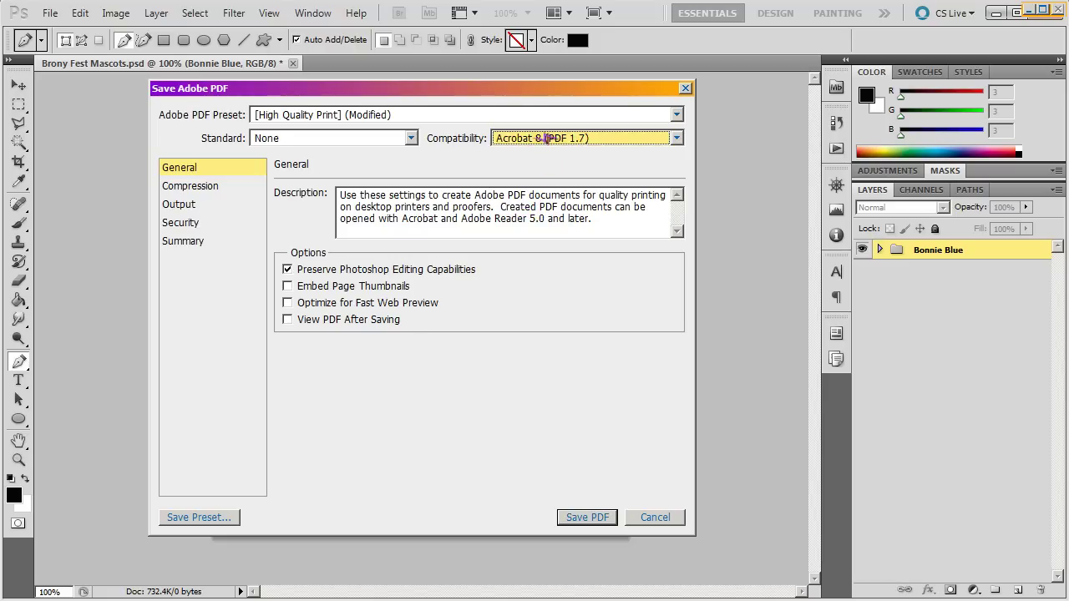
pyautogui.click(288, 302)
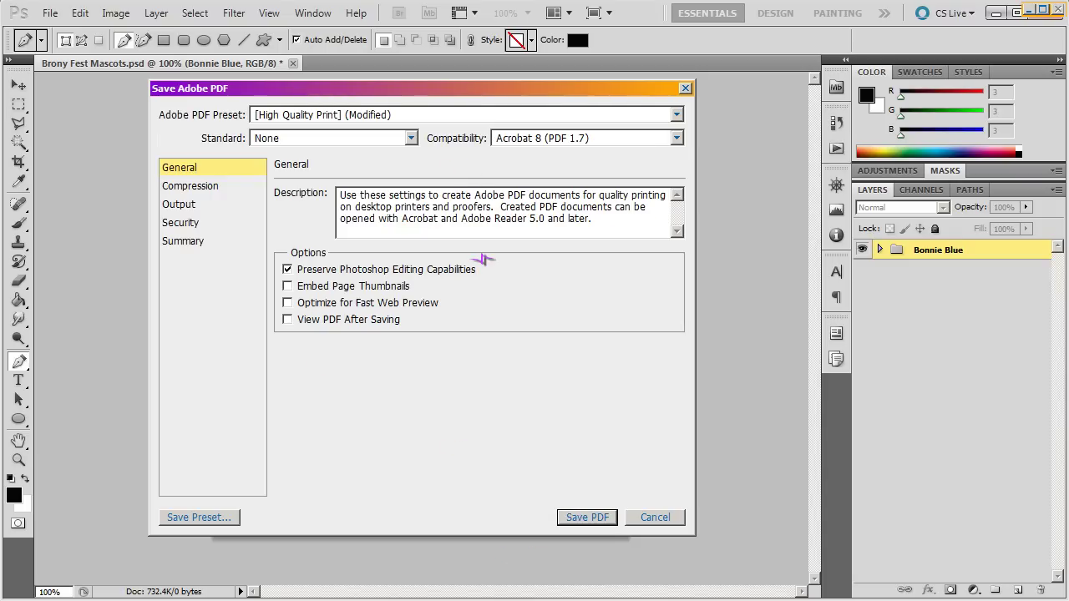
pyautogui.click(578, 517)
pyautogui.click(573, 225)
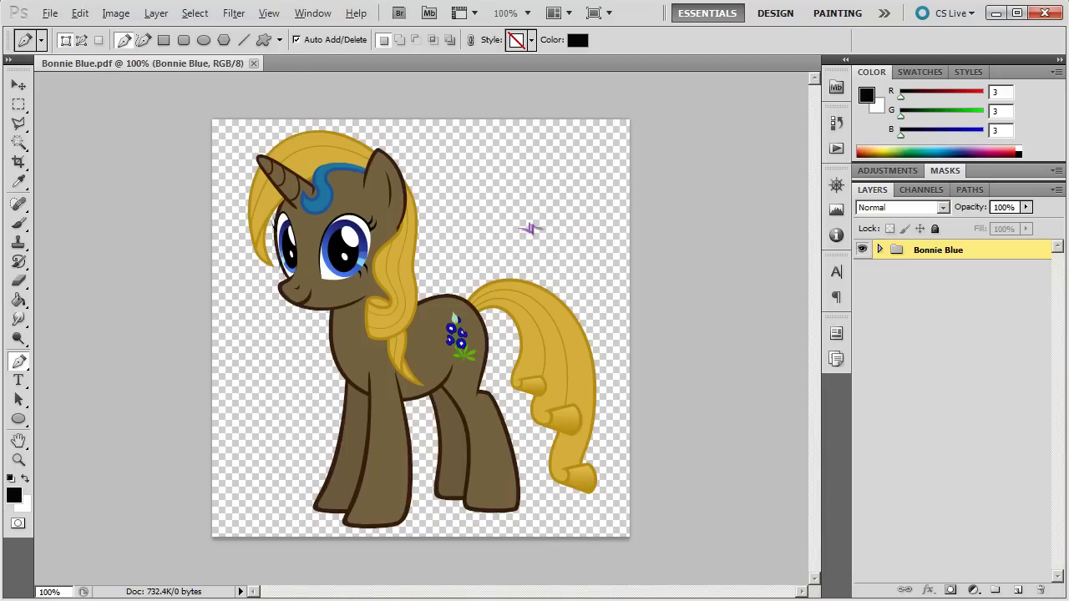
# Switch to the brony-fest_com OC Mascot folder and import Bonnie Blue.pdf into the Inkscape drawing eps.eps with images embedded
pyautogui.hotkey('alt', 'Tab')
pyautogui.hotkey('alt', 'Tab')
pyautogui.hotkey('alt', 'Tab')
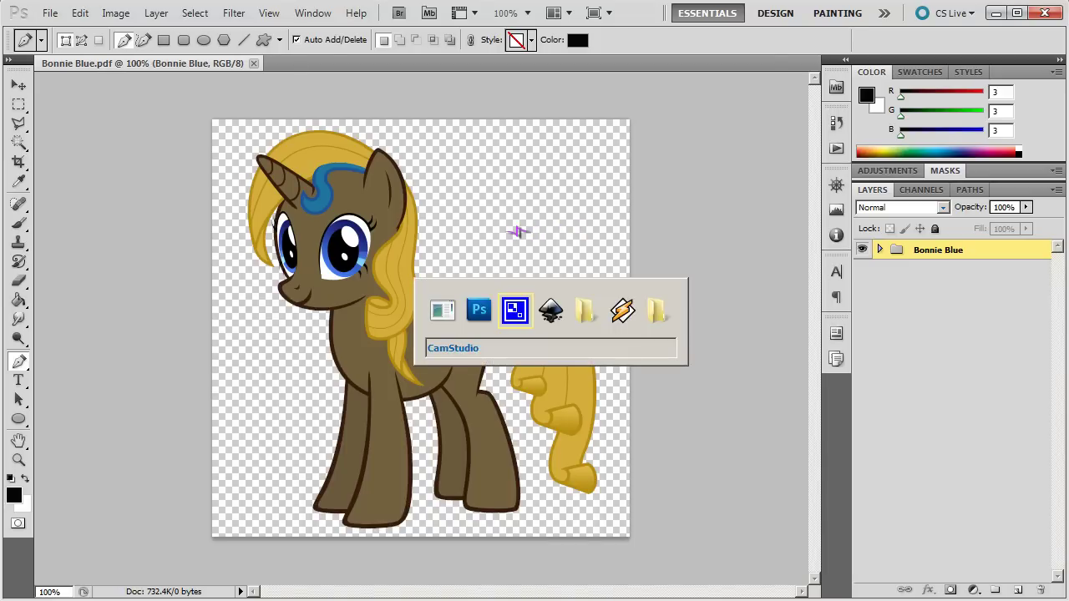
pyautogui.hotkey('alt', 'Tab')
pyautogui.hotkey('alt', 'Tab')
pyautogui.hotkey('alt', 'Tab')
pyautogui.hotkey('alt', 'Tab')
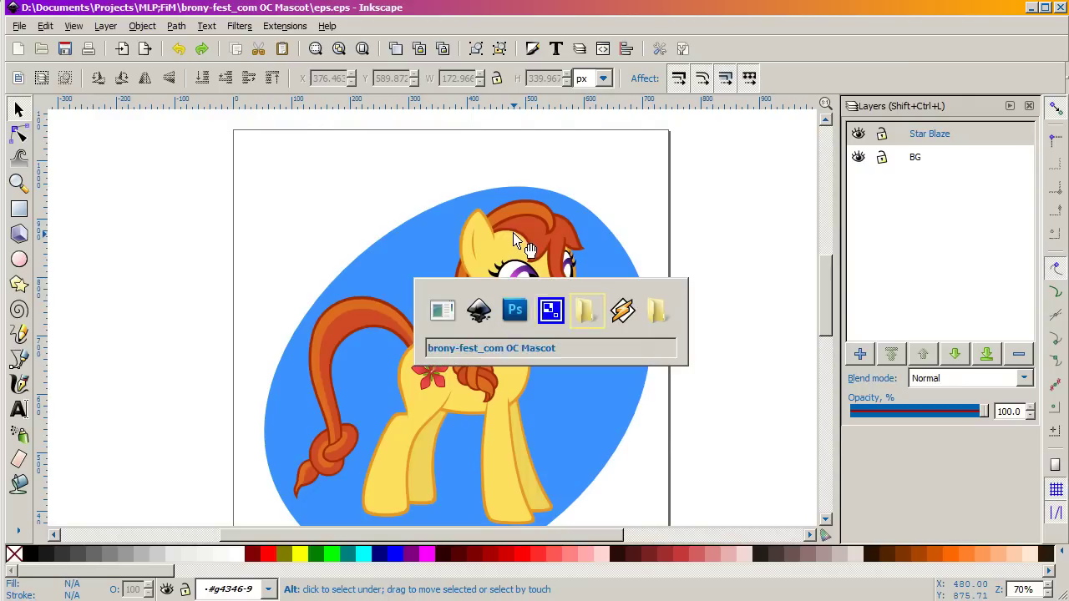
pyautogui.click(359, 162)
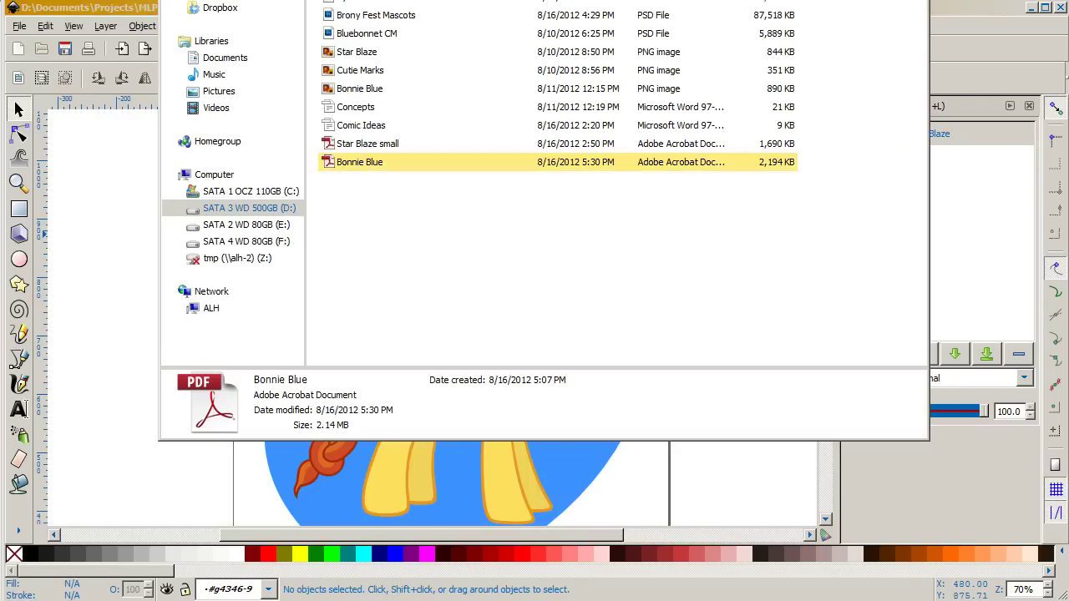
pyautogui.moveTo(359, 162); pyautogui.dragTo(723, 495)
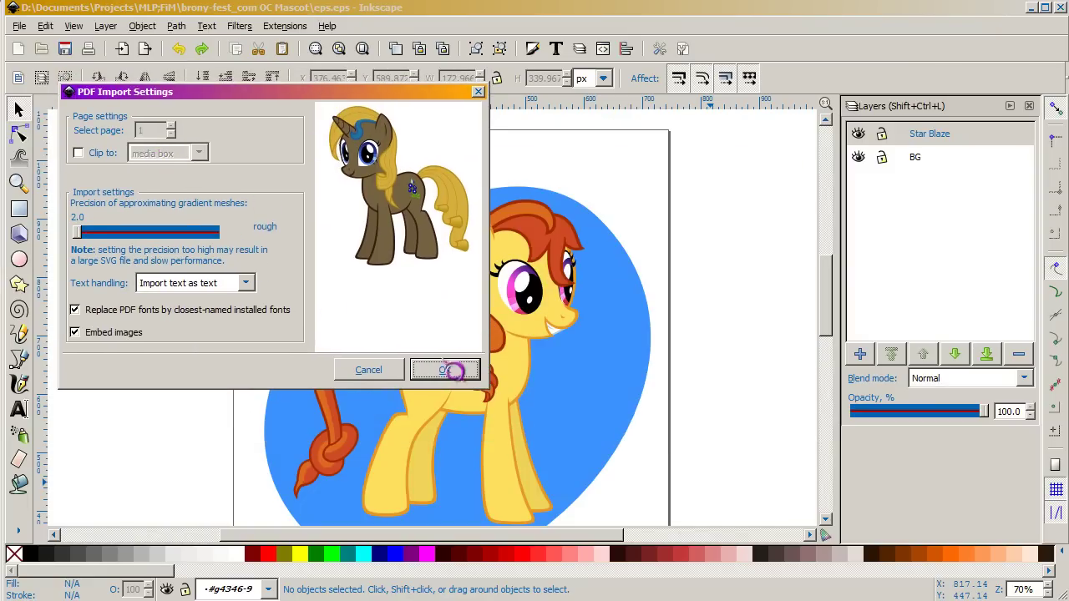
pyautogui.click(447, 370)
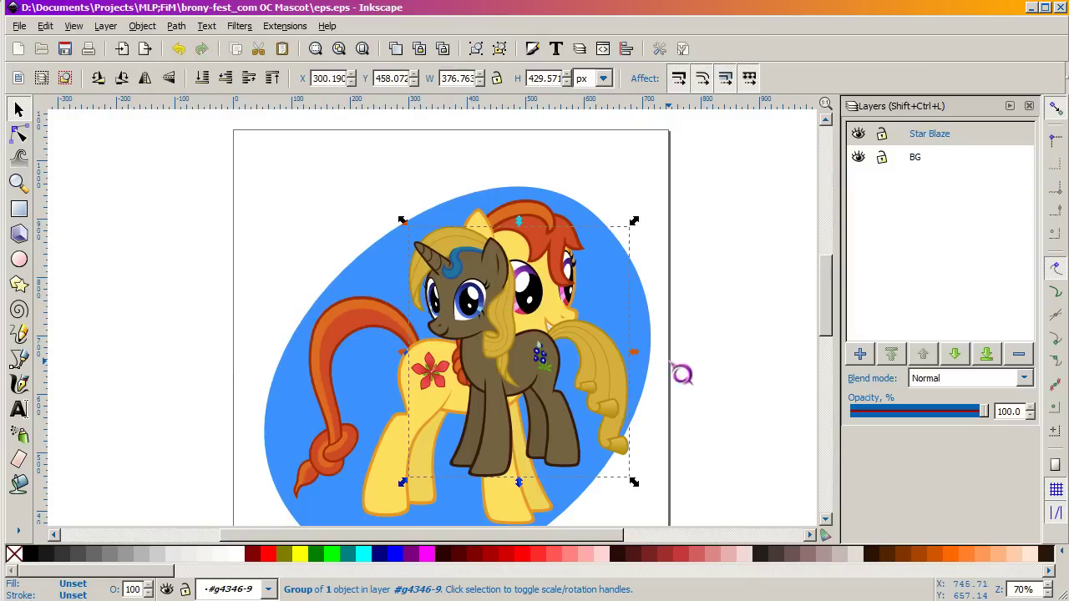
# Move the imported Bonnie Blue group off the Star Blaze artwork, past the page's right edge, to about X 790, Y 384 px
pyautogui.rightClick(706, 420)
pyautogui.click(717, 376)
pyautogui.moveTo(717, 376); pyautogui.dragTo(569, 289)
pyautogui.moveTo(370, 243); pyautogui.dragTo(473, 313)
pyautogui.scroll(-2, 518, 322)
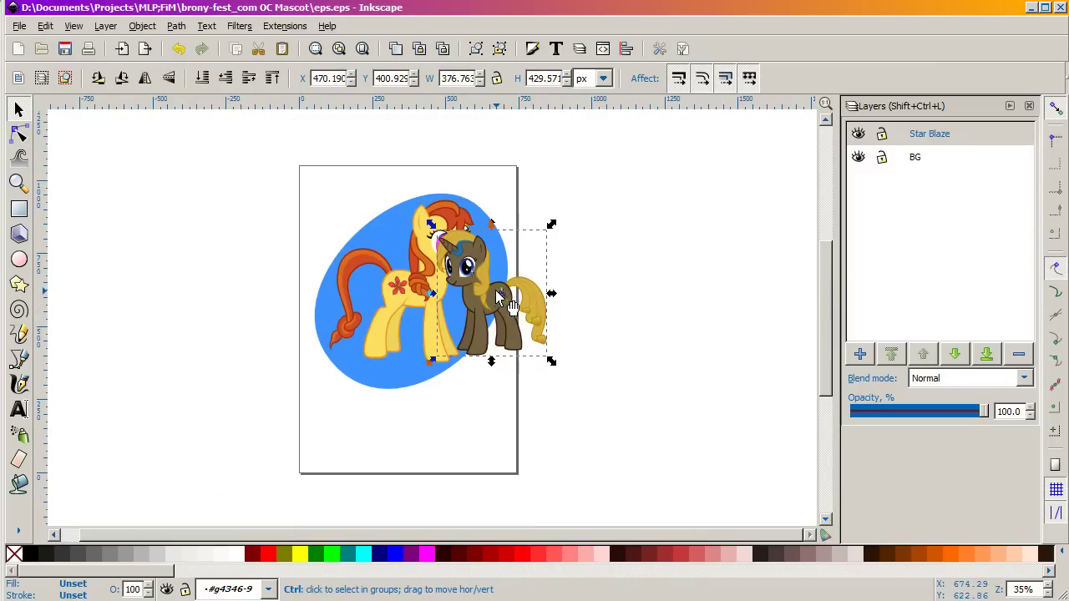
pyautogui.click(495, 295)
pyautogui.moveTo(503, 284); pyautogui.dragTo(596, 297)
# Shift the Bonnie Blue group back beside the page edge at about X 737, Y 401 px, examine it and delete it
pyautogui.scroll(4, 556, 306)
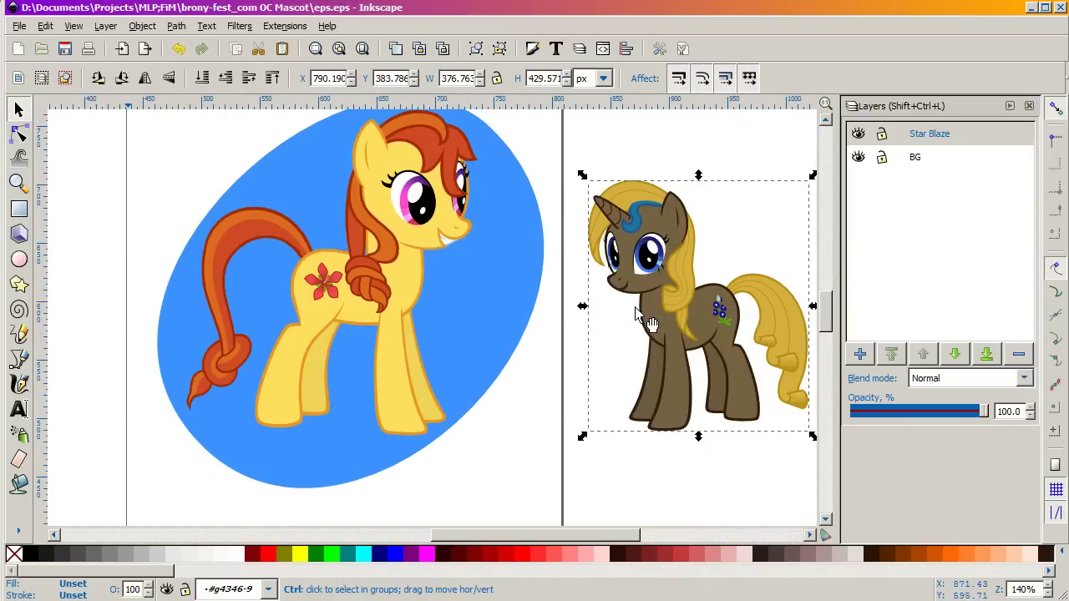
pyautogui.moveTo(680, 278); pyautogui.dragTo(612, 266)
pyautogui.scroll(-2, 547, 294)
pyautogui.scroll(2, 590, 275)
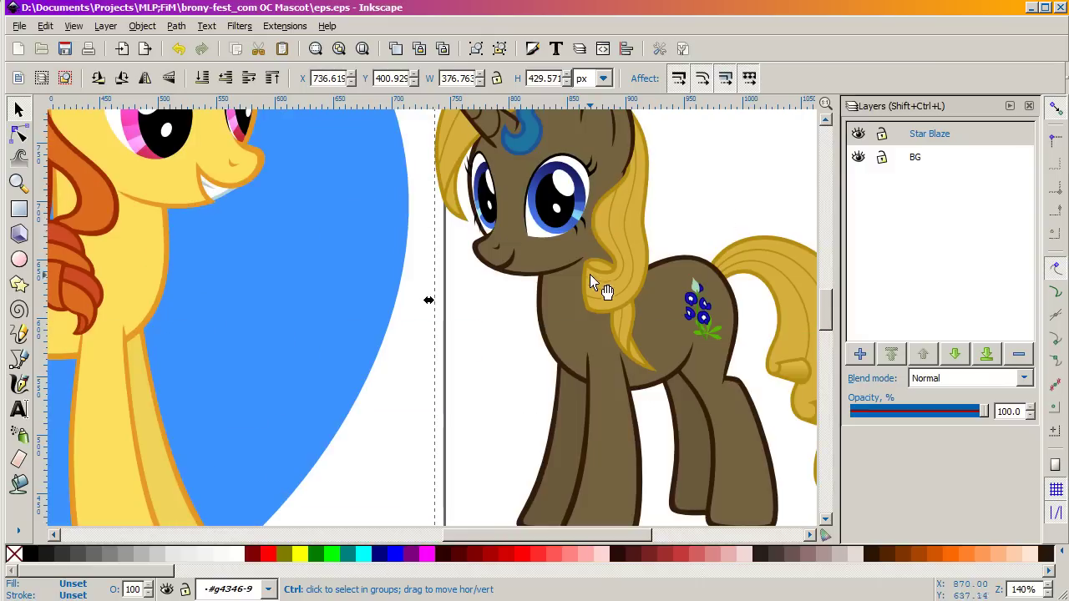
pyautogui.scroll(-2, 585, 267)
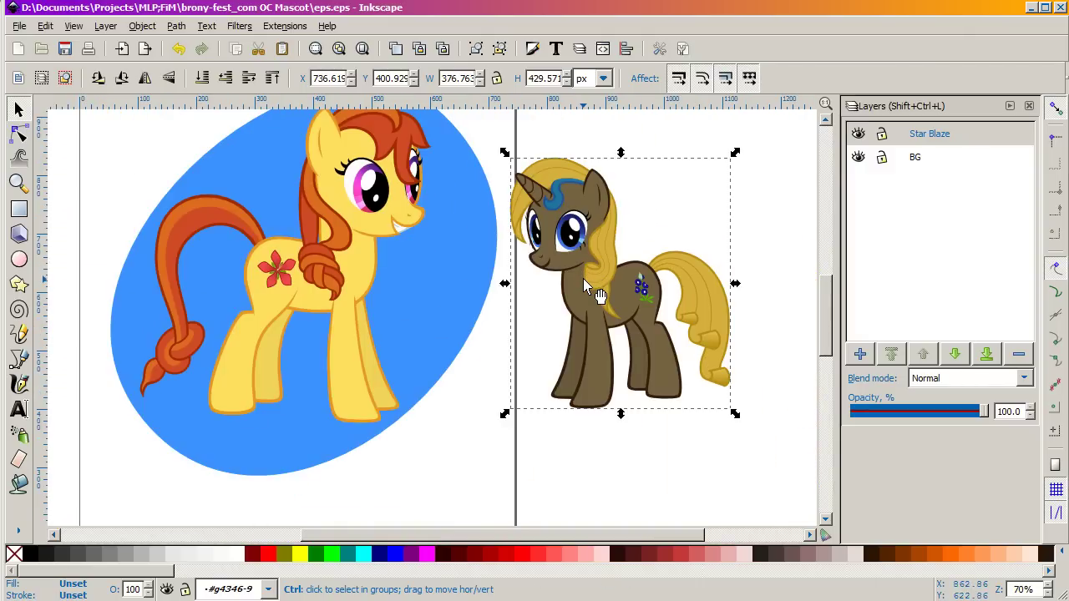
pyautogui.press('Delete')
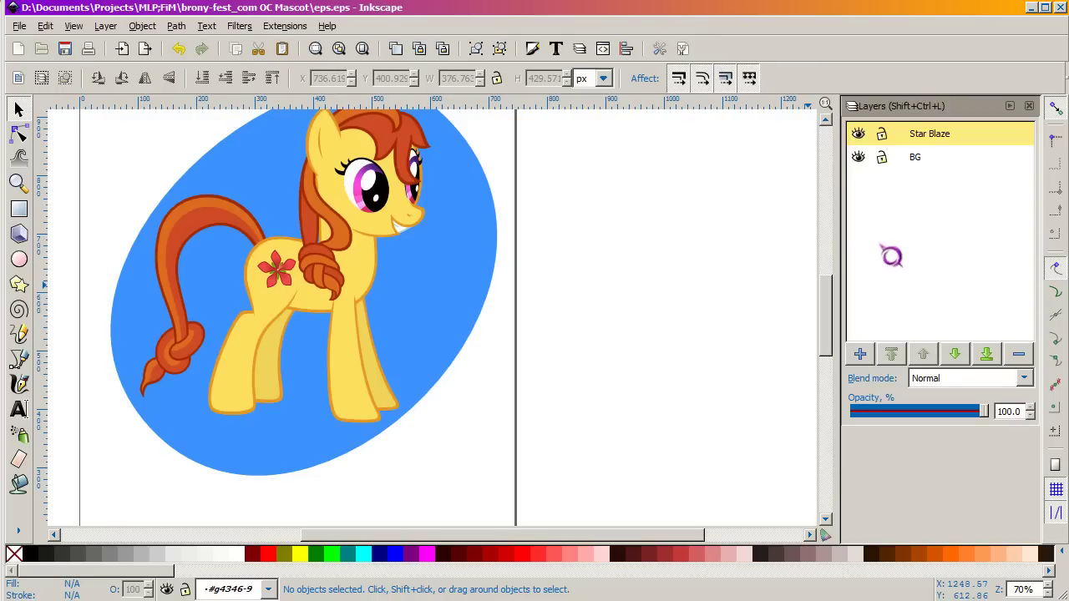
# Try to add a new layer to the eps.eps drawing with Star Blaze as the current layer
pyautogui.click(860, 355)
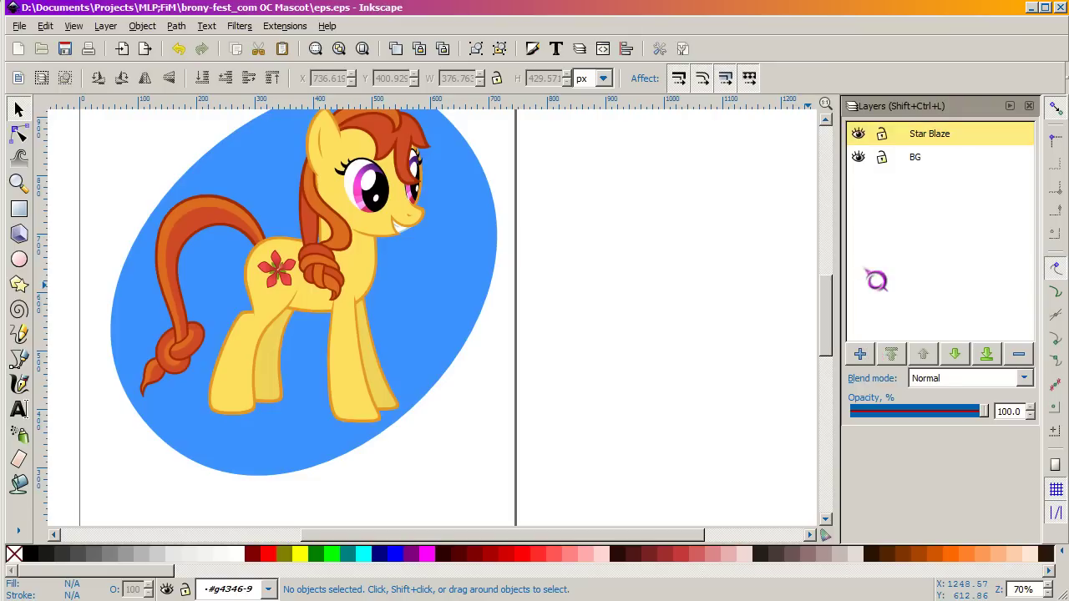
pyautogui.click(924, 153)
pyautogui.click(923, 137)
pyautogui.click(858, 353)
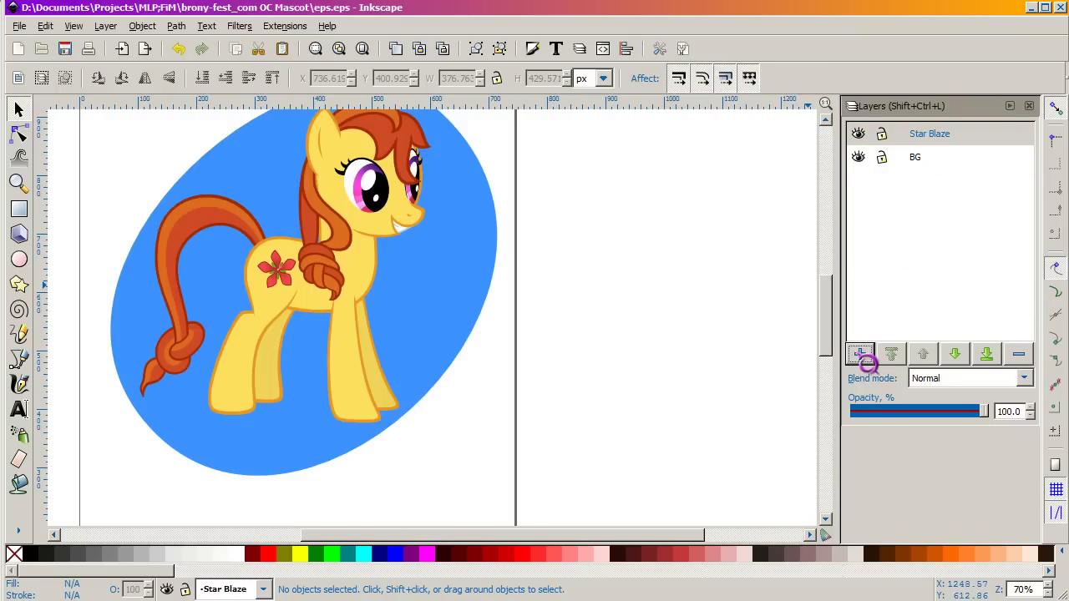
pyautogui.hotkey('alt', 'Tab')
pyautogui.hotkey('alt', 'Tab')
# Toggle the BG layer's lock and the Star Blaze layer's visibility, make BG current, and retry adding a layer
pyautogui.click(882, 157)
pyautogui.click(882, 158)
pyautogui.click(906, 155)
pyautogui.click(924, 136)
pyautogui.click(857, 134)
pyautogui.click(856, 133)
pyautogui.click(493, 267)
pyautogui.click(578, 266)
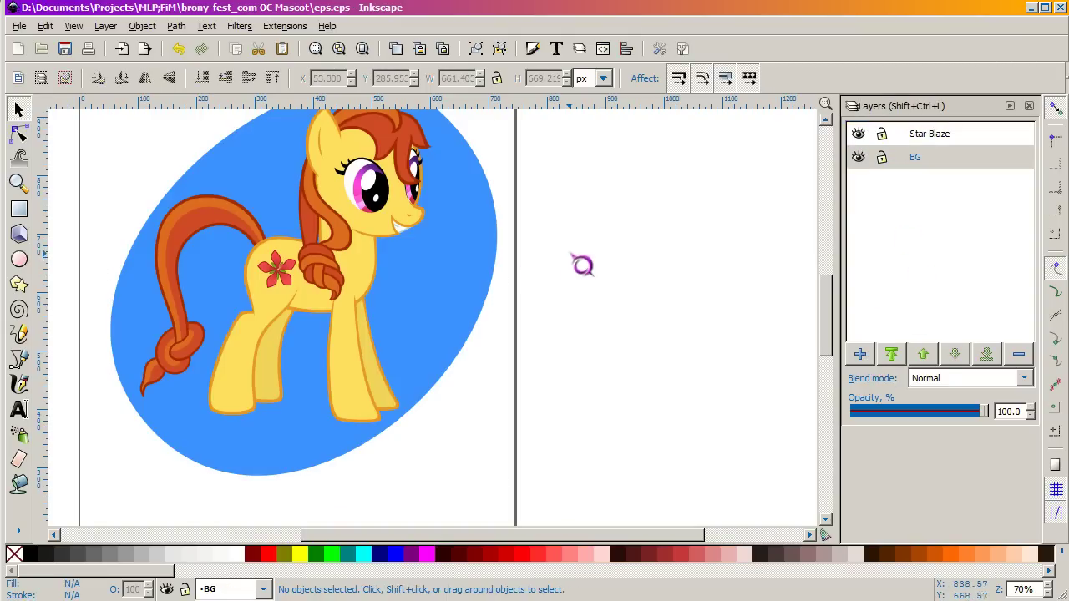
pyautogui.rightClick(571, 246)
pyautogui.click(774, 245)
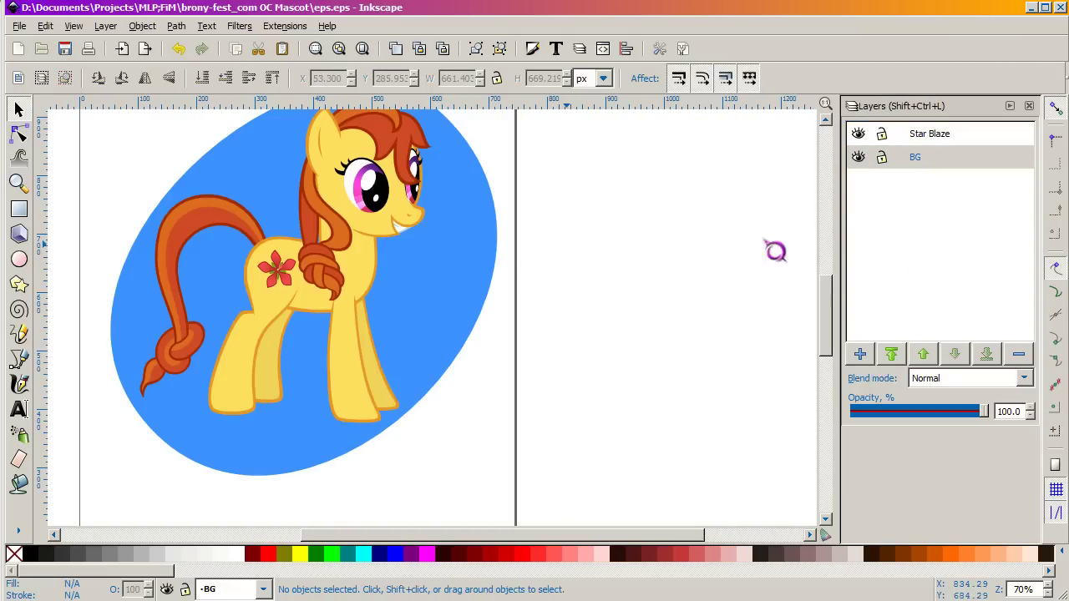
pyautogui.click(862, 355)
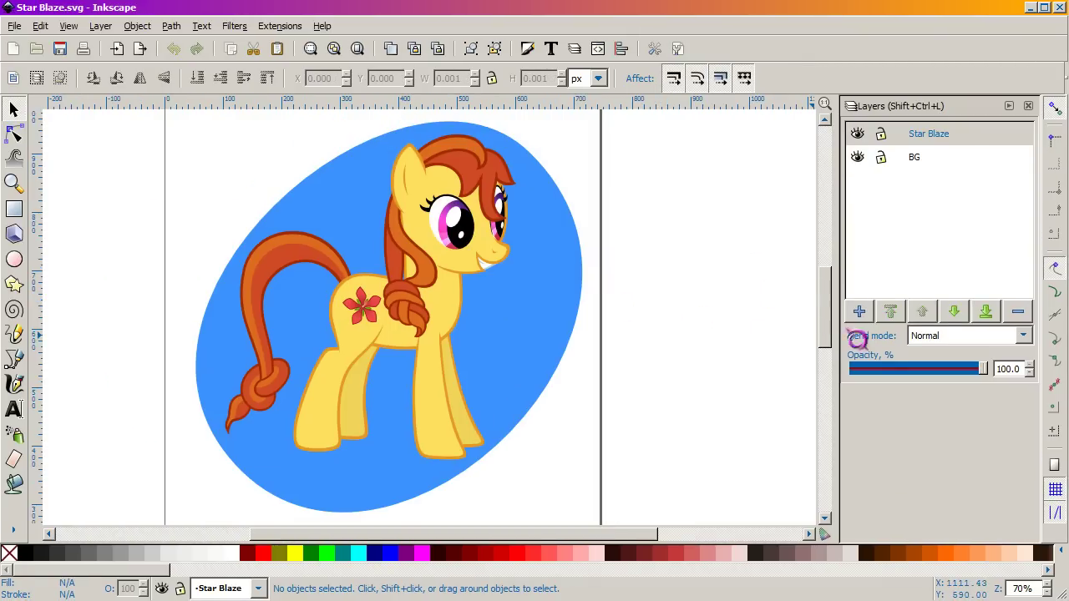
# Add a layer named Bonnie Blue above Star Blaze and paste the copied Bonnie Blue artwork into it
pyautogui.click(860, 312)
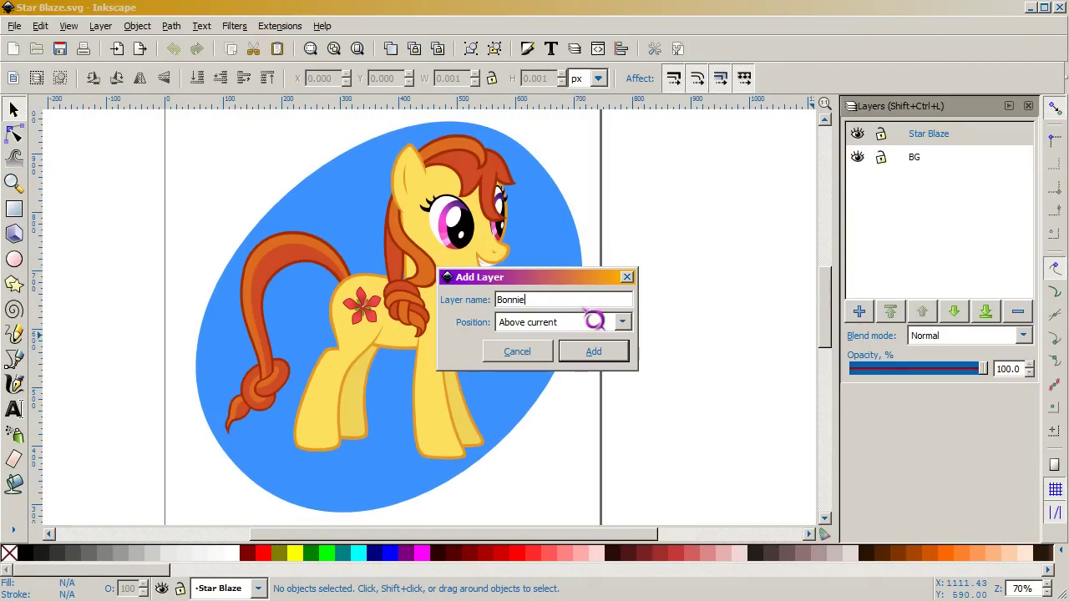
pyautogui.click(593, 351)
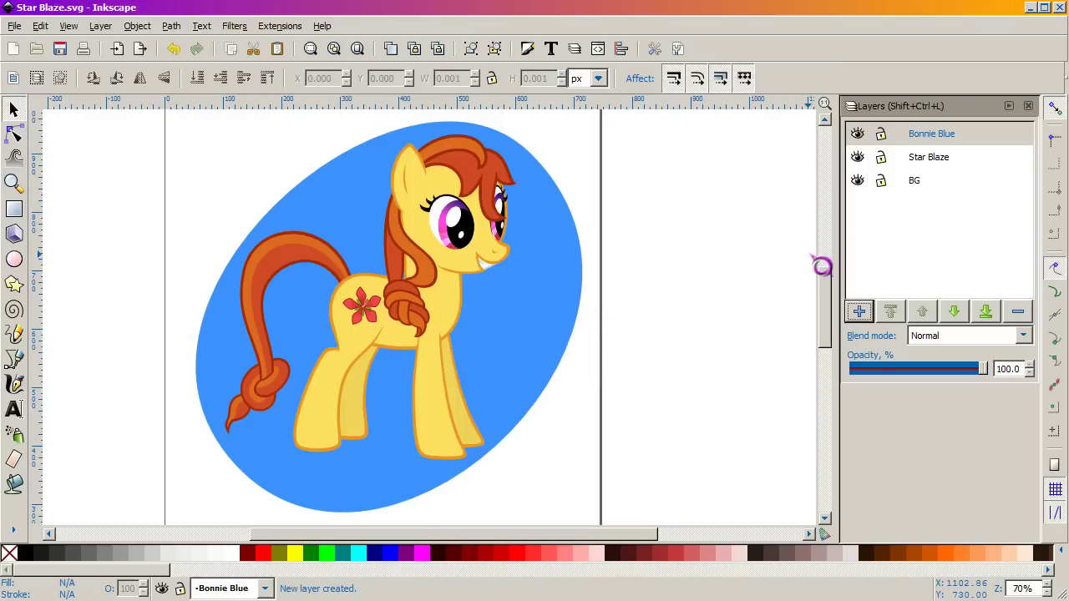
pyautogui.click(929, 163)
pyautogui.click(919, 136)
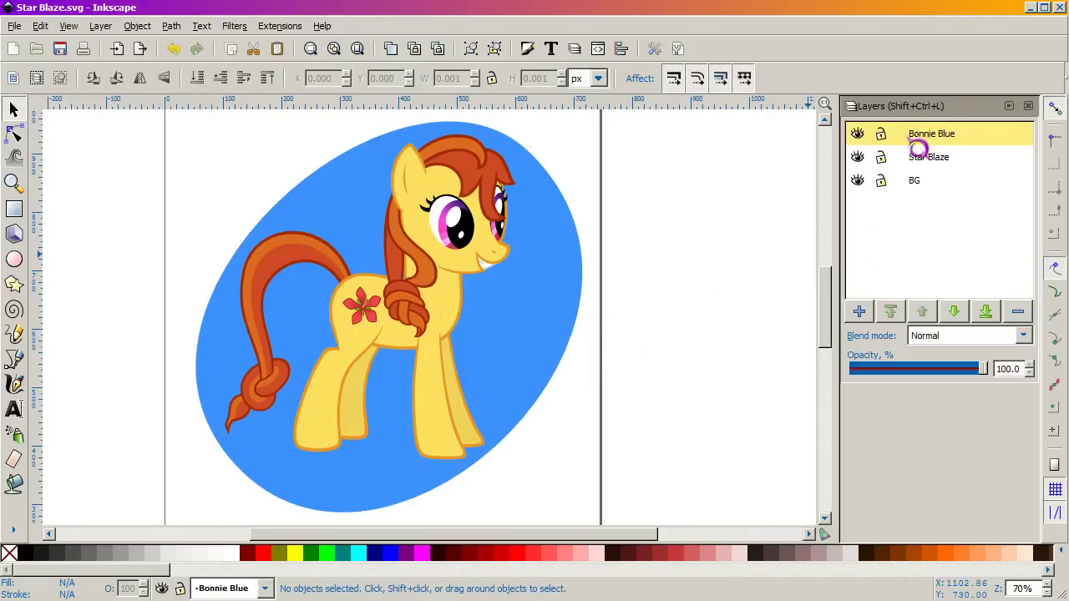
pyautogui.hotkey('ctrl', 'v')
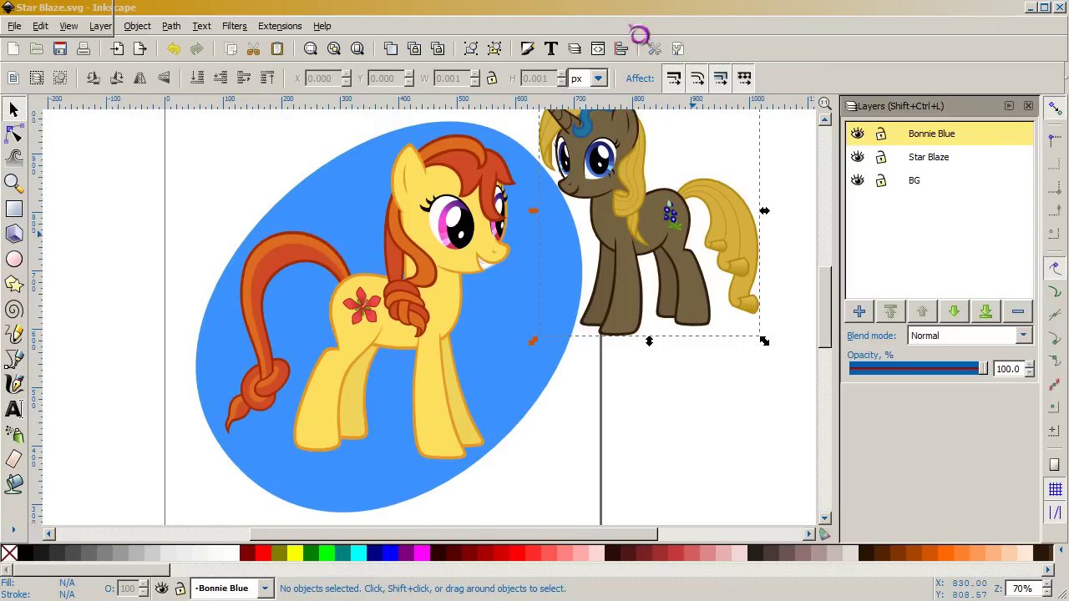
pyautogui.moveTo(15, 0); pyautogui.dragTo(448, 243)
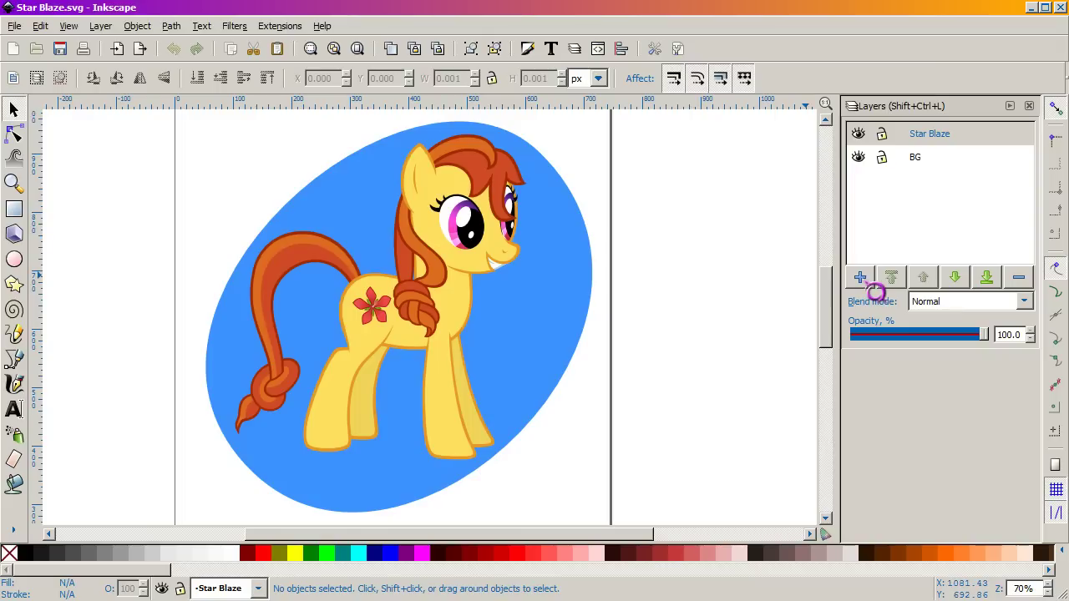
# Add a layer named Bonnie Blue above Star Blaze in the Star Blaze drawing and import the Bonnie Blue PDF into it with embedded images
pyautogui.click(861, 278)
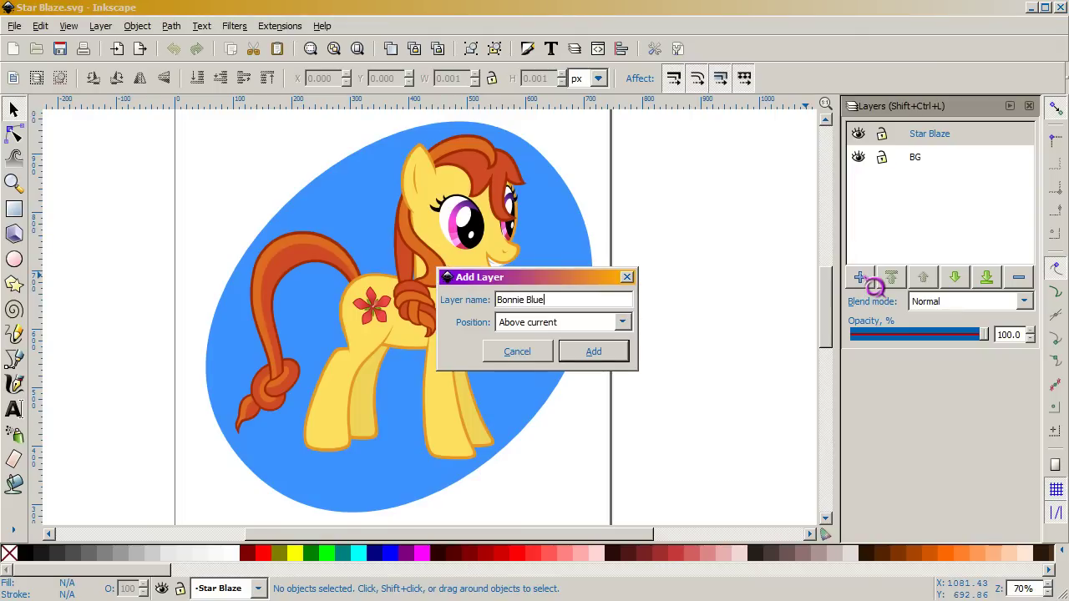
pyautogui.press('Return')
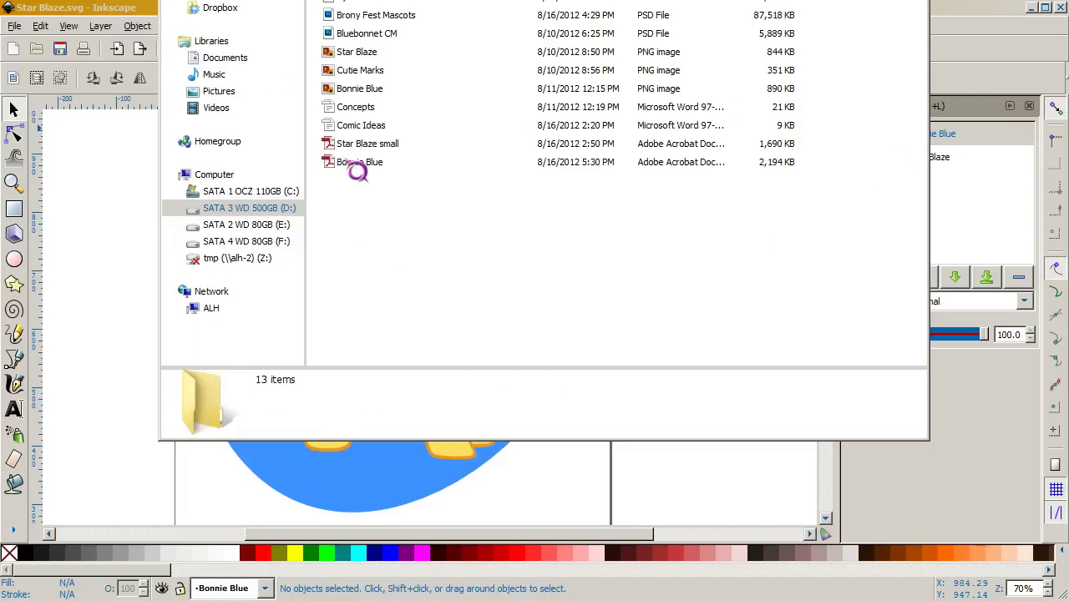
pyautogui.click(359, 162)
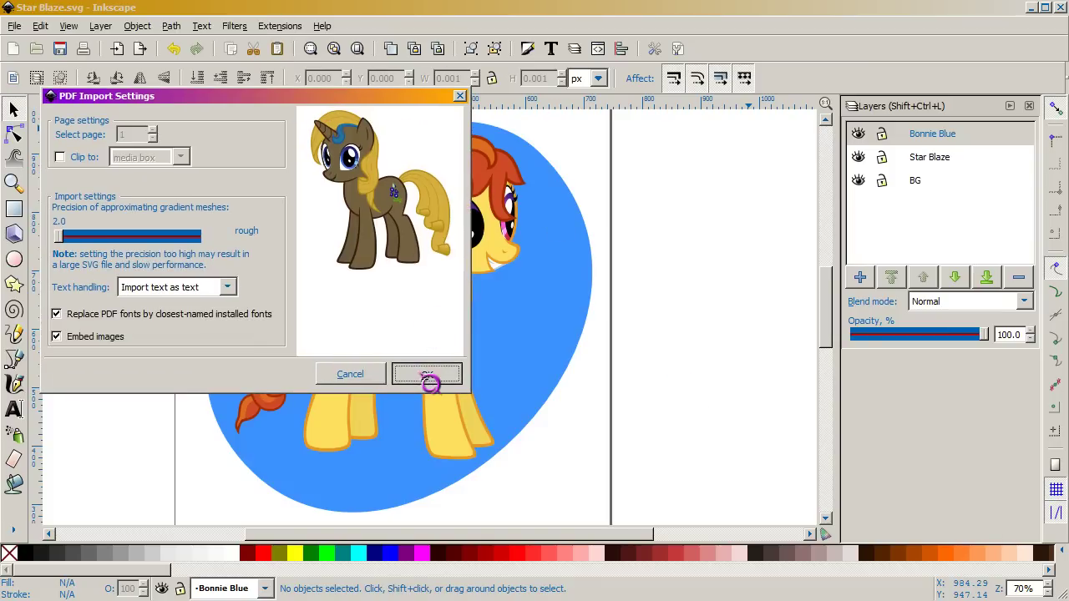
pyautogui.click(426, 375)
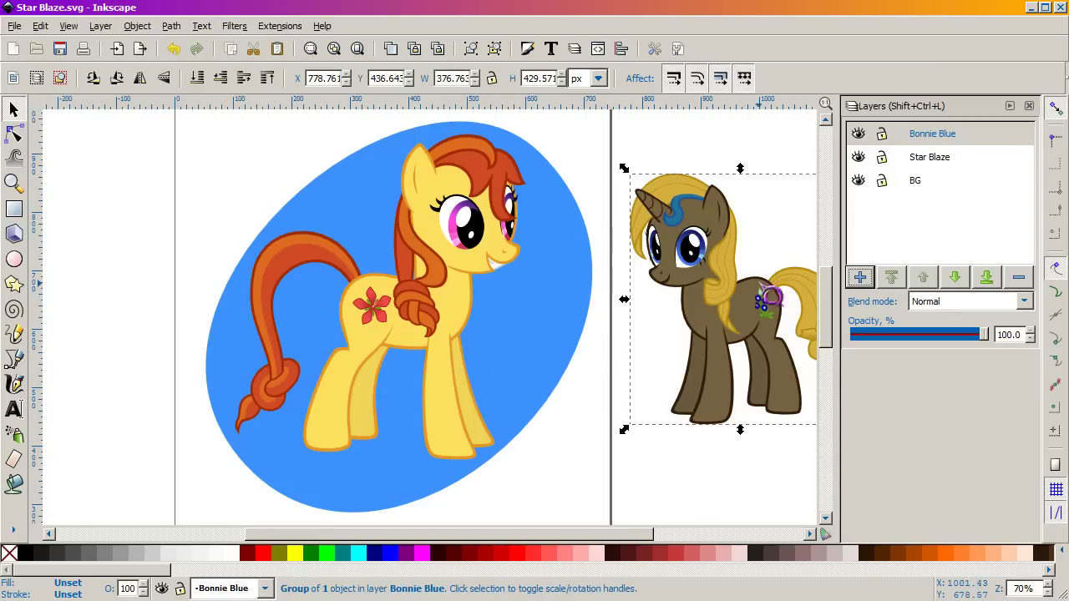
# Move the imported group beyond the page's right edge to about X 793 px and enlarge it to about 525 × 598 px
pyautogui.moveTo(662, 315); pyautogui.dragTo(516, 320)
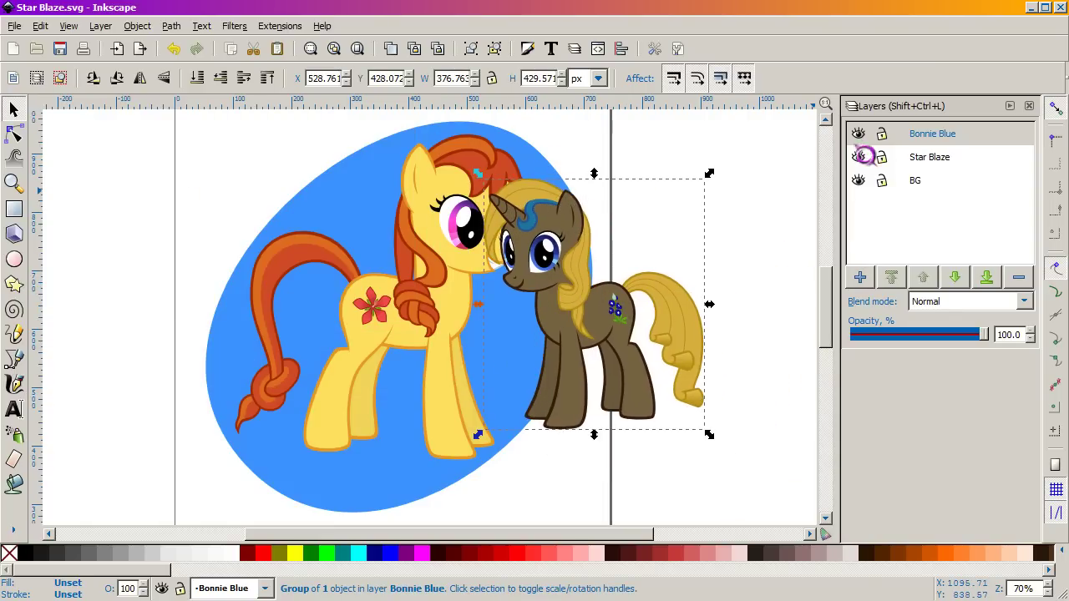
pyautogui.moveTo(610, 309); pyautogui.dragTo(716, 298)
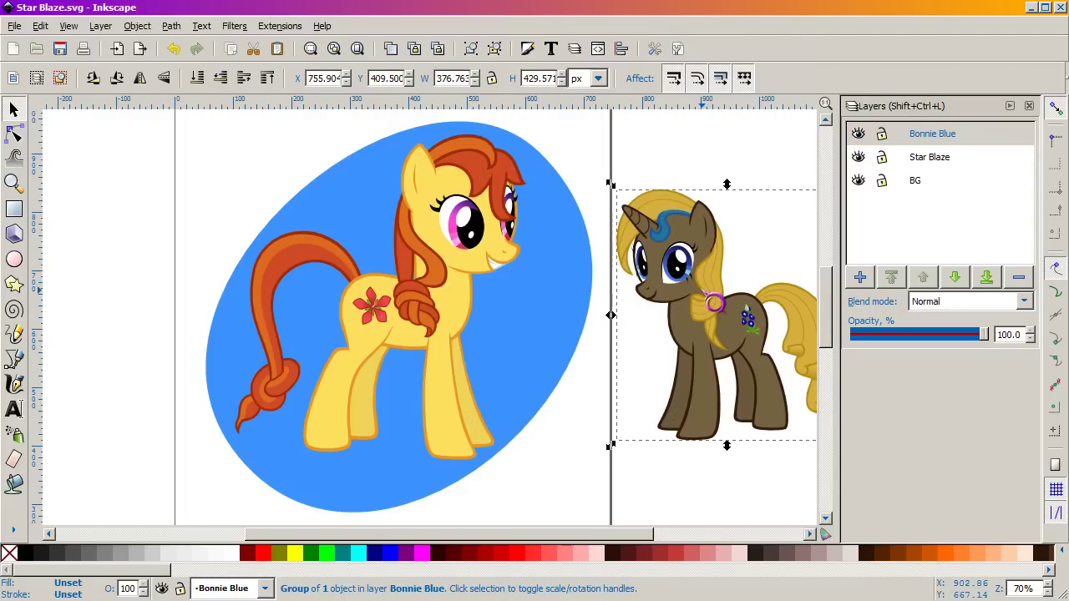
pyautogui.rightClick(711, 288)
pyautogui.click(508, 261)
pyautogui.moveTo(676, 244); pyautogui.dragTo(445, 206)
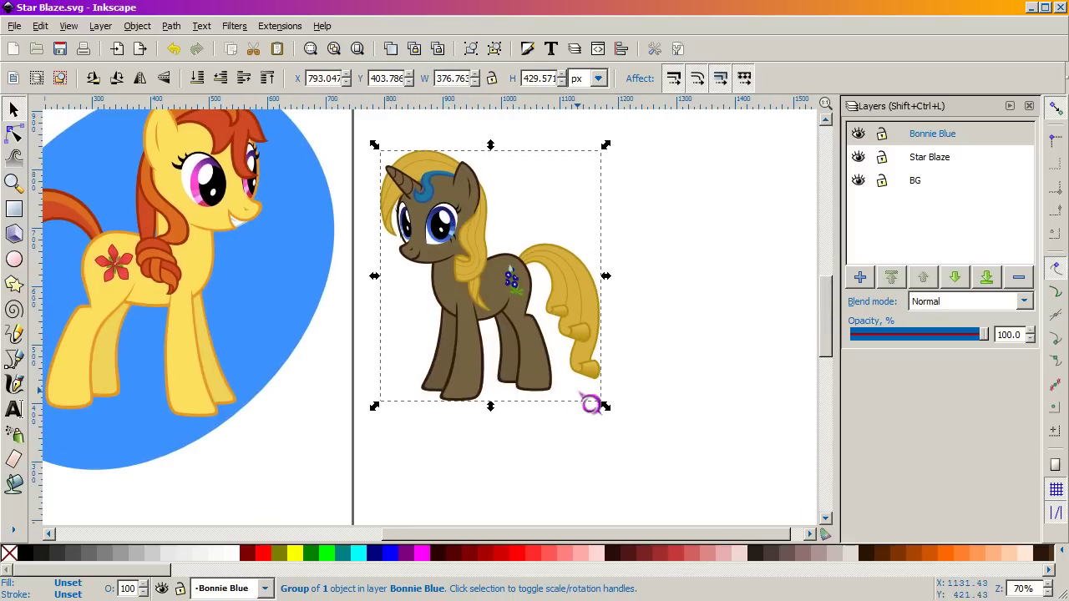
pyautogui.moveTo(606, 407); pyautogui.dragTo(692, 505)
# Examine the enlarged Bonnie Blue's eye and muzzle edges up close and compare them with Star Blaze's face
pyautogui.scroll(8, 567, 405)
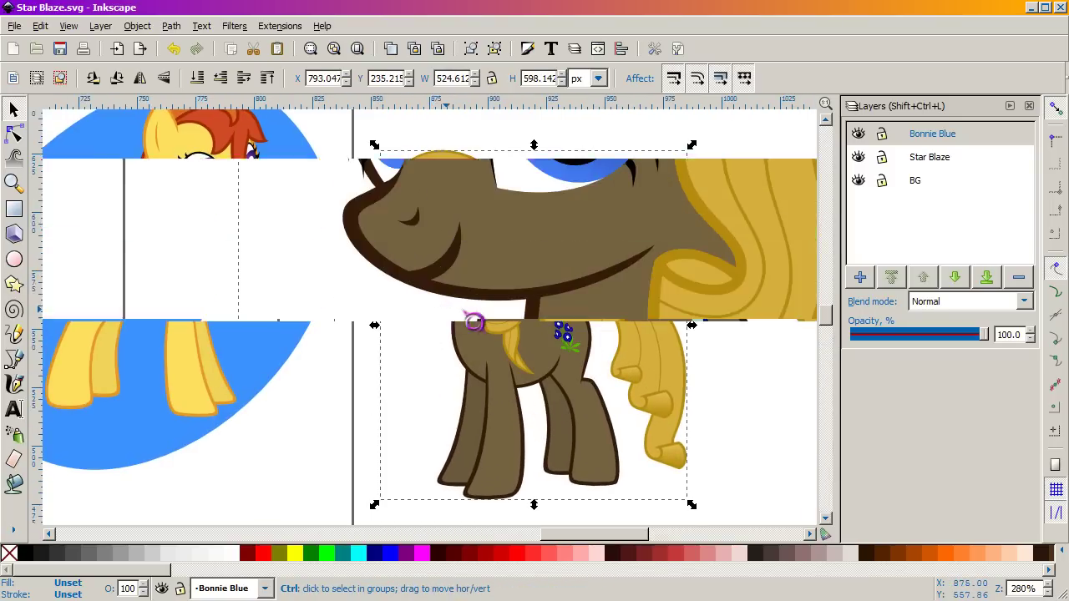
pyautogui.scroll(10, 551, 334)
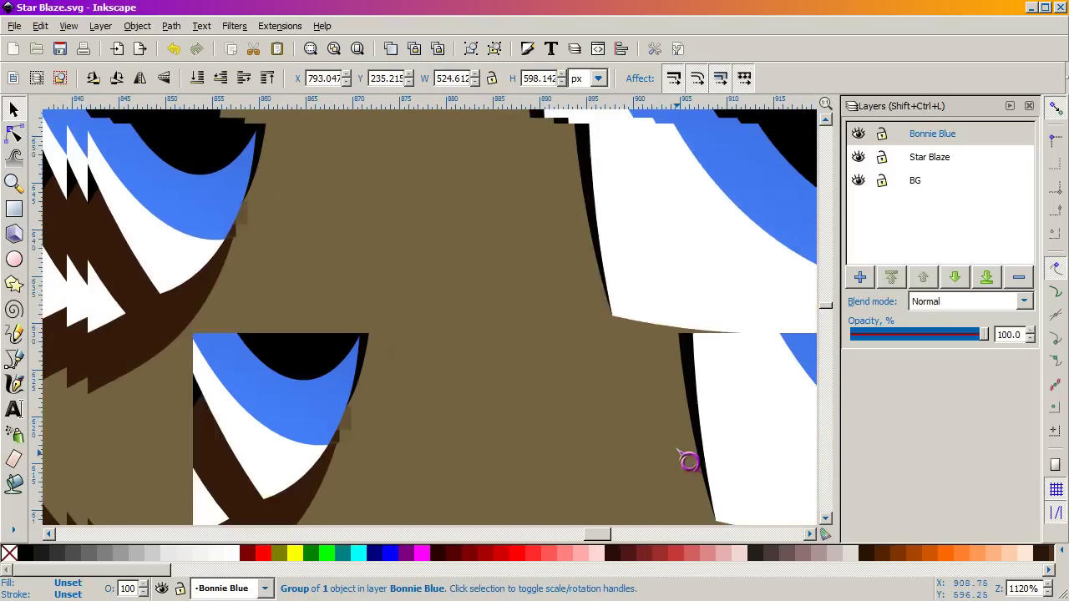
pyautogui.scroll(-5, 537, 242)
pyautogui.hscroll(-2, 468, 284)
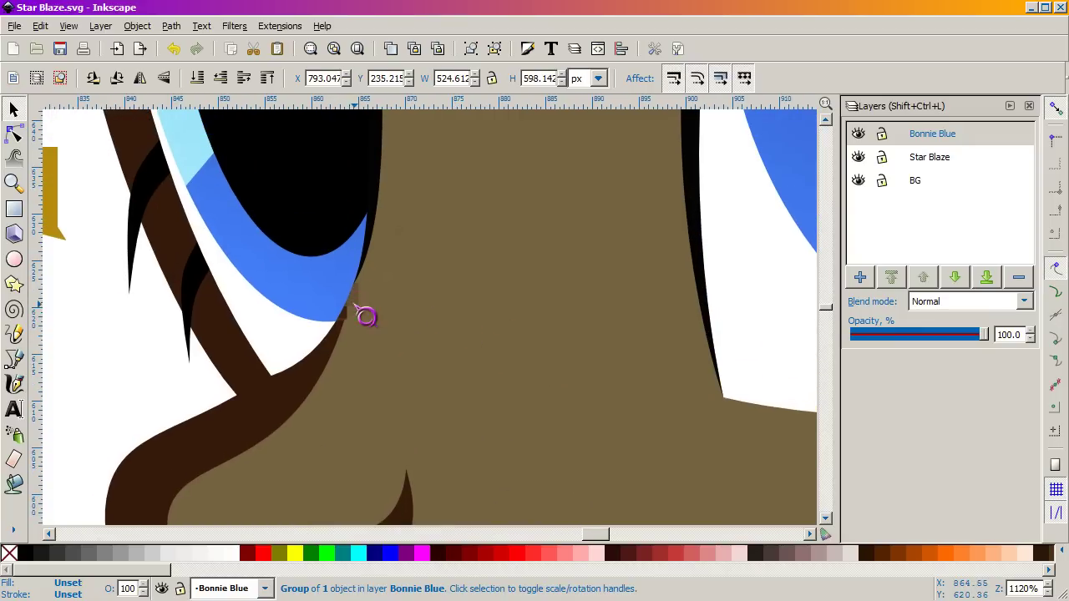
pyautogui.scroll(-8, 673, 326)
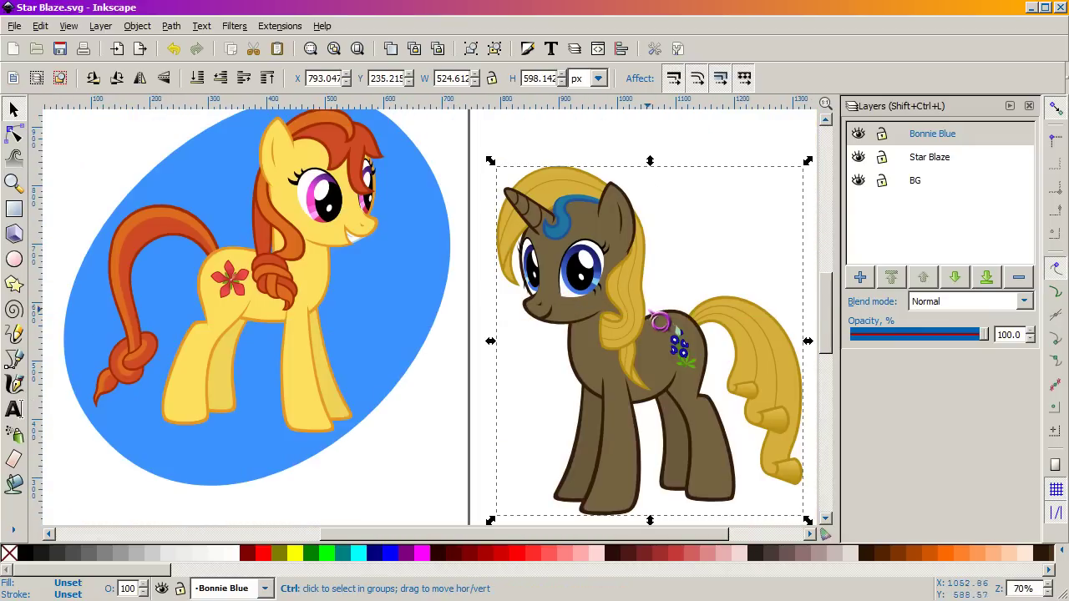
pyautogui.scroll(7, 444, 296)
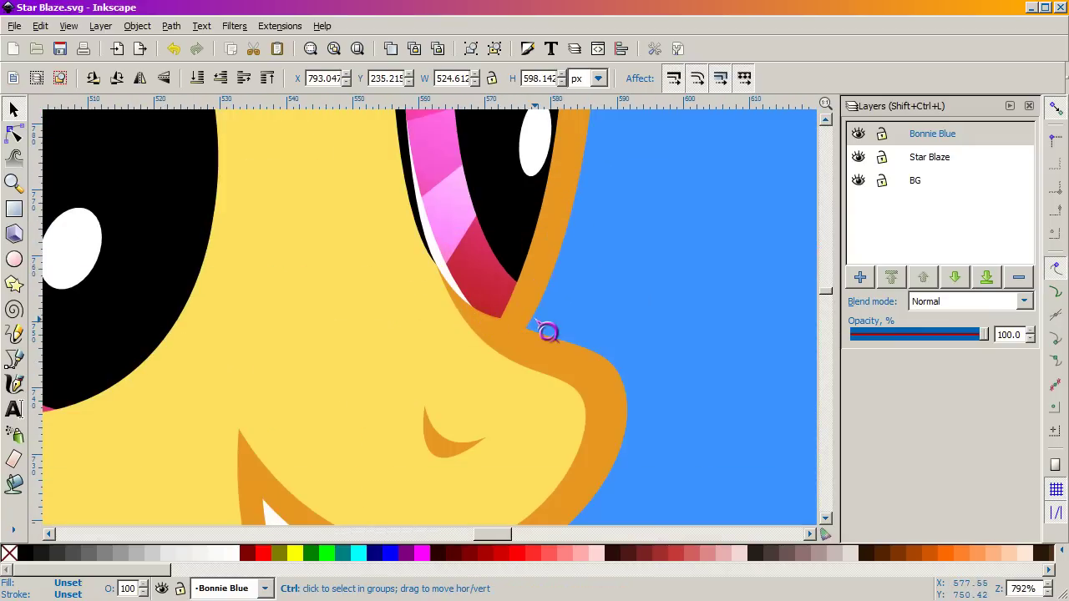
pyautogui.scroll(-6, 551, 330)
pyautogui.moveTo(623, 389); pyautogui.dragTo(298, 276)
pyautogui.moveTo(532, 335); pyautogui.dragTo(417, 261)
pyautogui.scroll(-2, 423, 267)
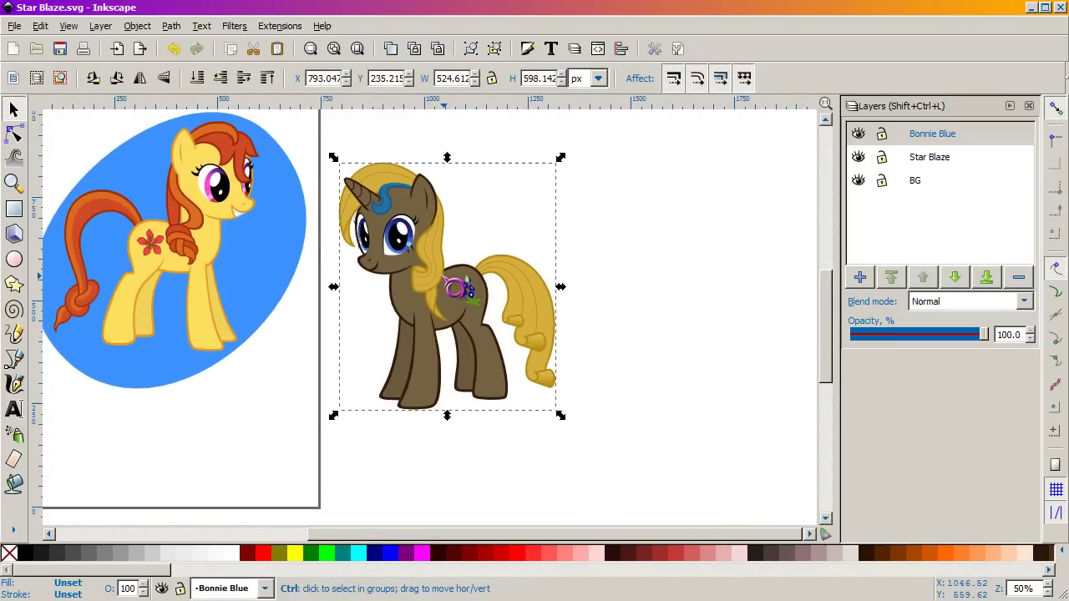
# Switch to Photoshop and expand the Bonnie Blue, Head and Hair layer groups of Bonnie Blue.pdf to view their layers
pyautogui.hotkey('alt', 'Tab')
pyautogui.hotkey('alt', 'Tab')
pyautogui.hotkey('alt', 'Tab')
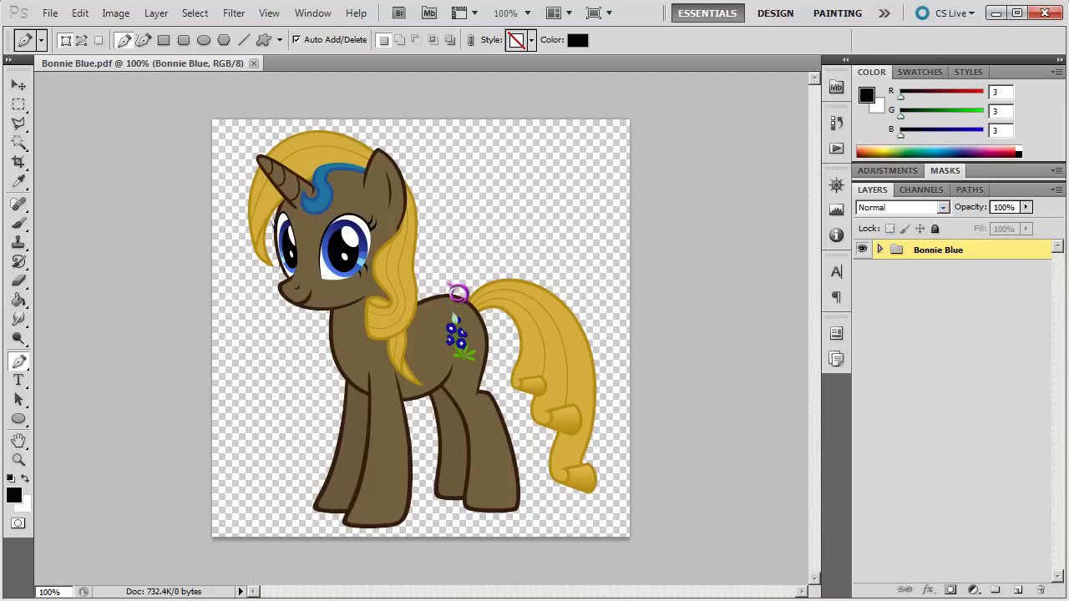
pyautogui.click(879, 249)
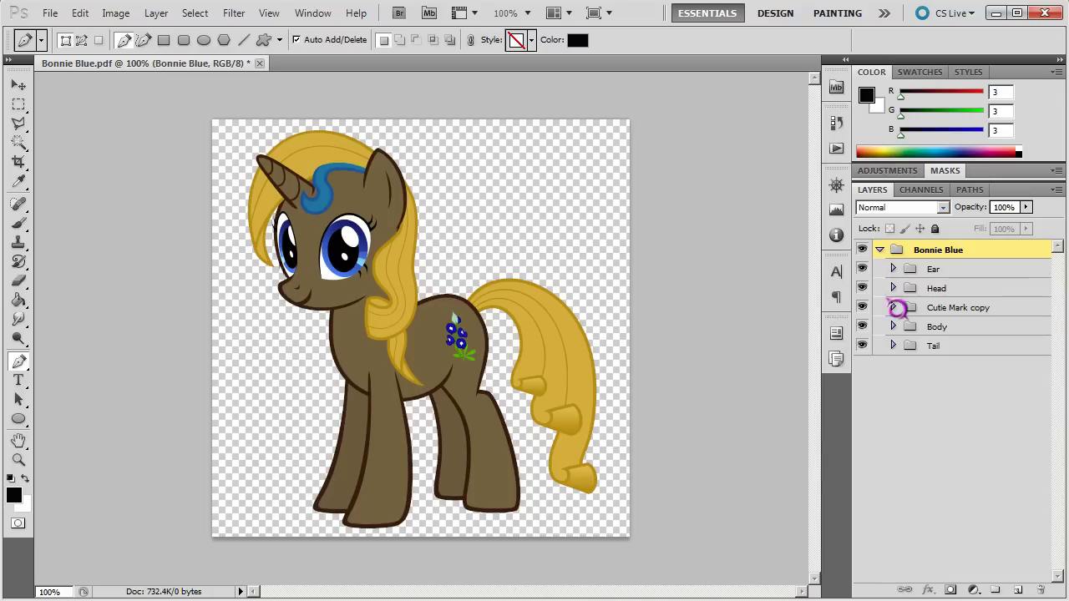
pyautogui.click(894, 327)
pyautogui.click(894, 327)
pyautogui.click(892, 288)
pyautogui.click(1002, 471)
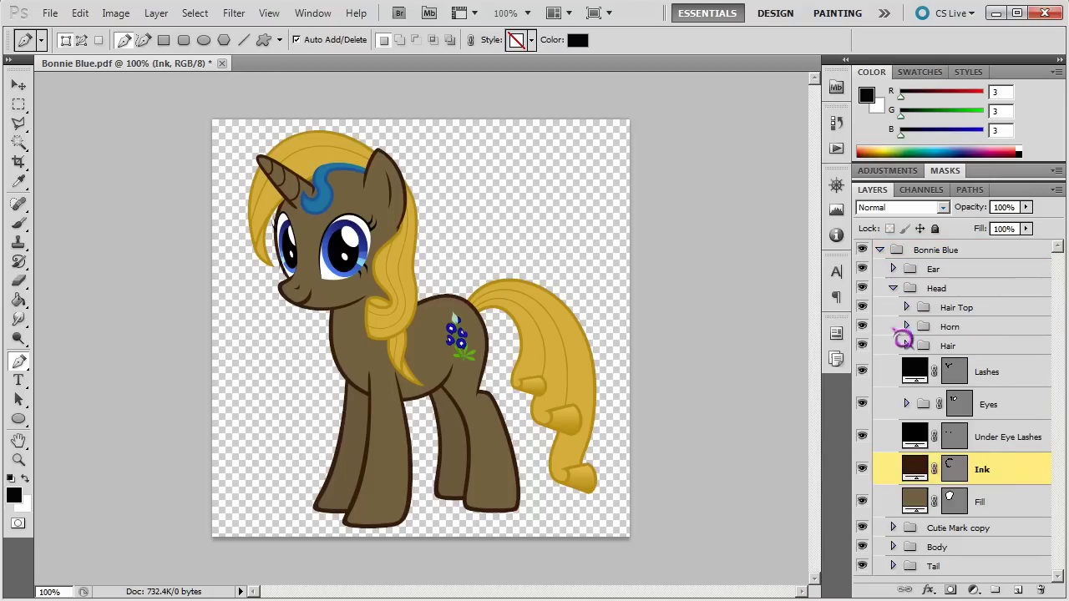
pyautogui.click(907, 346)
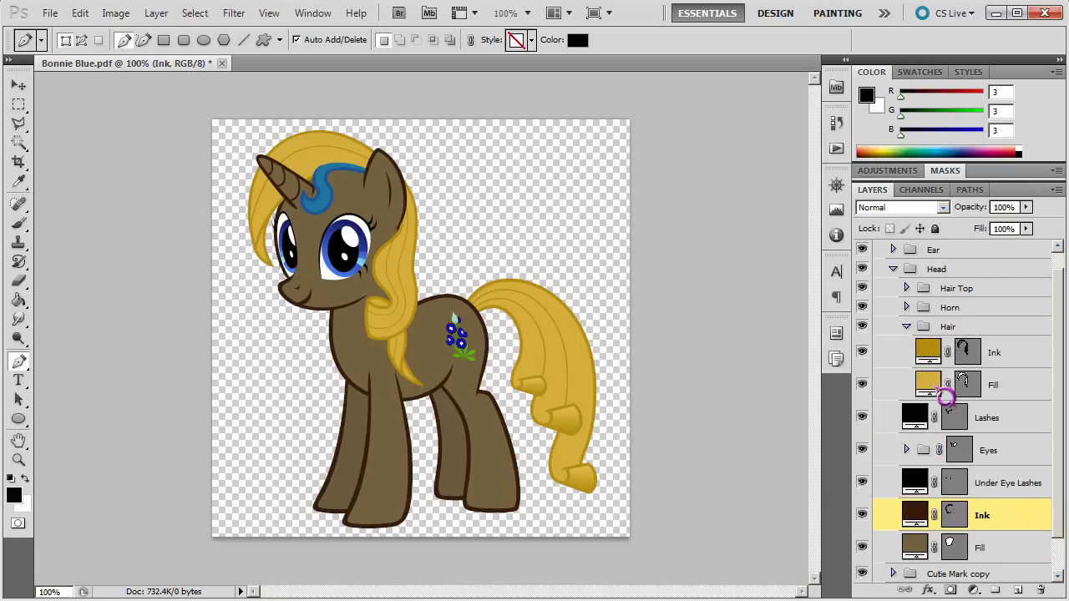
# Inspect the vector masks of the Hair group's Fill and Ink layers
pyautogui.click(929, 382)
pyautogui.click(929, 349)
pyautogui.click(964, 383)
pyautogui.click(971, 352)
pyautogui.click(981, 399)
pyautogui.click(977, 350)
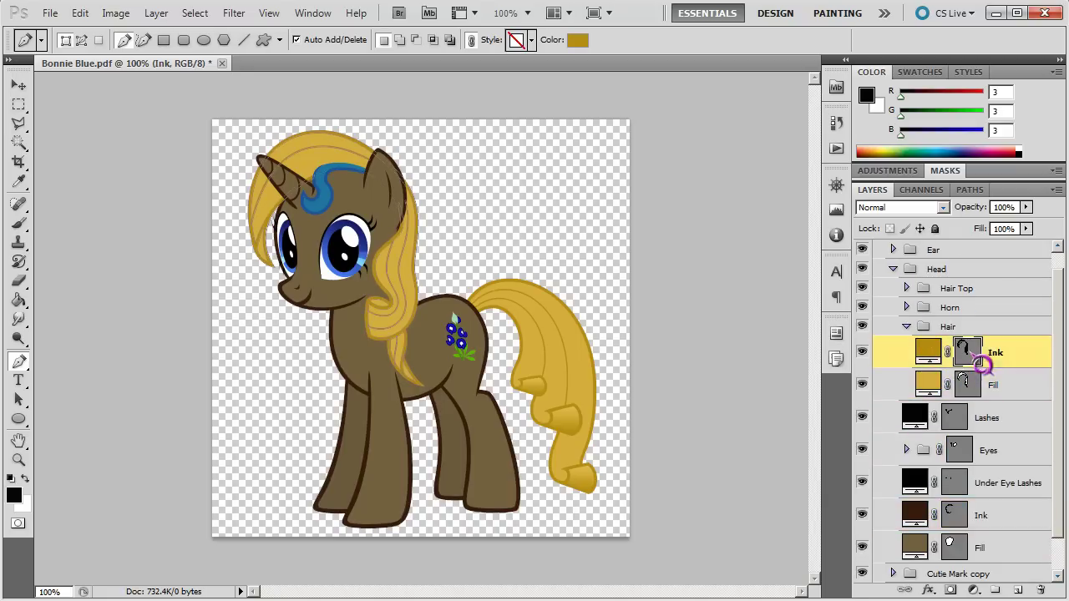
# Switch to Inkscape and enter Bonnie Blue's nested groups, selecting the inner group that holds the whole pony
pyautogui.hotkey('alt', 'Tab')
pyautogui.scroll(2, 427, 276)
pyautogui.scroll(-2, 427, 267)
pyautogui.scroll(2, 426, 250)
pyautogui.moveTo(414, 240); pyautogui.dragTo(450, 347)
pyautogui.doubleClick(465, 307)
pyautogui.click(464, 308)
pyautogui.click(465, 308)
pyautogui.doubleClick(464, 307)
pyautogui.click(464, 307)
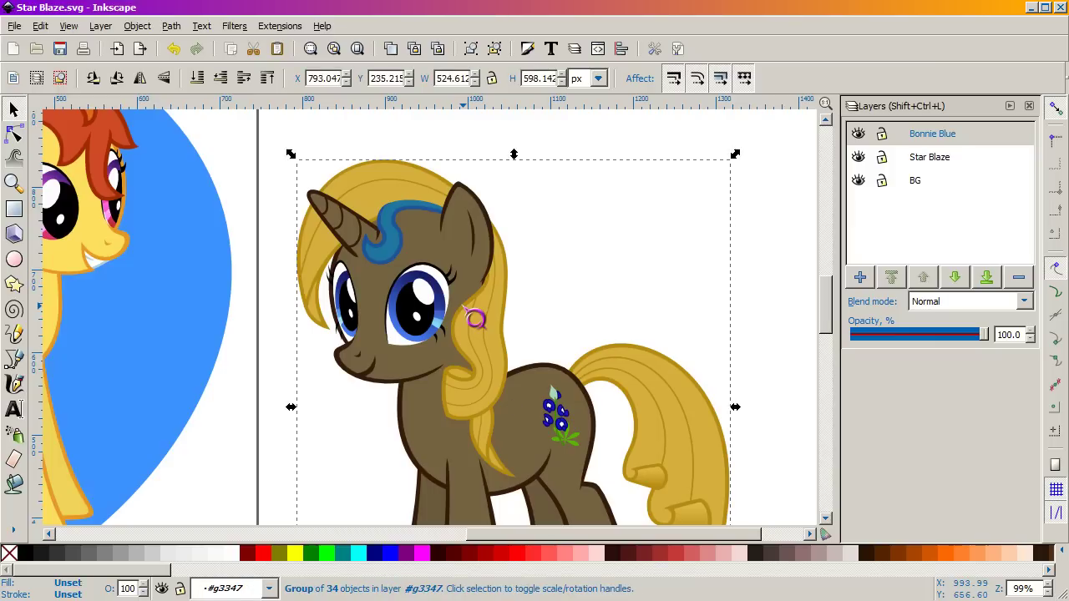
# Enter the inner group and select the hair outline group, try moving it aside, and undo the move
pyautogui.doubleClick(465, 307)
pyautogui.click(465, 307)
pyautogui.moveTo(478, 317); pyautogui.dragTo(517, 329)
pyautogui.hotkey('ctrl', 'z')
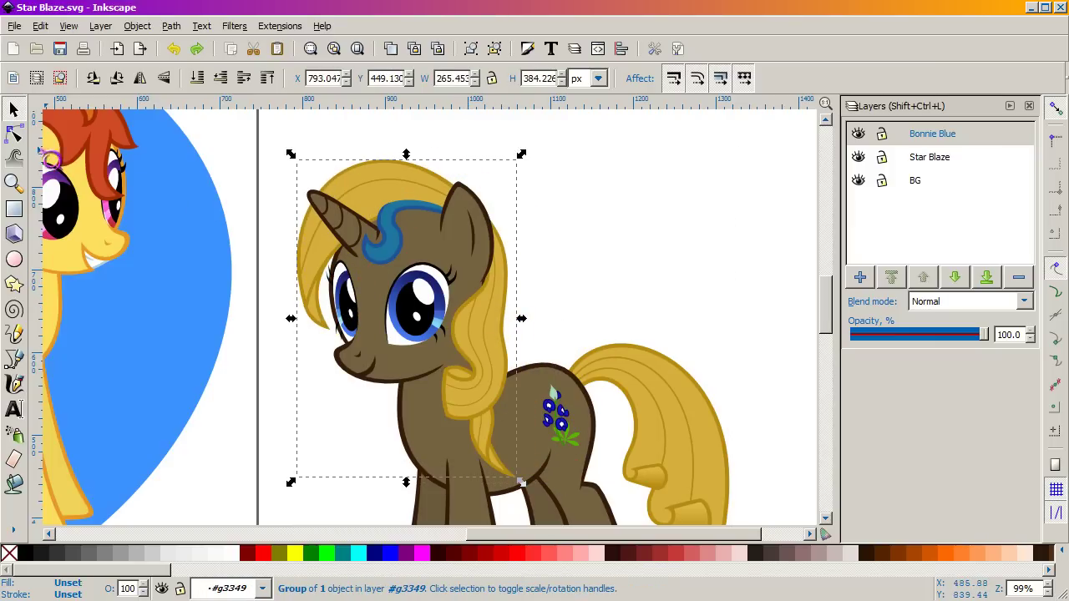
pyautogui.click(15, 134)
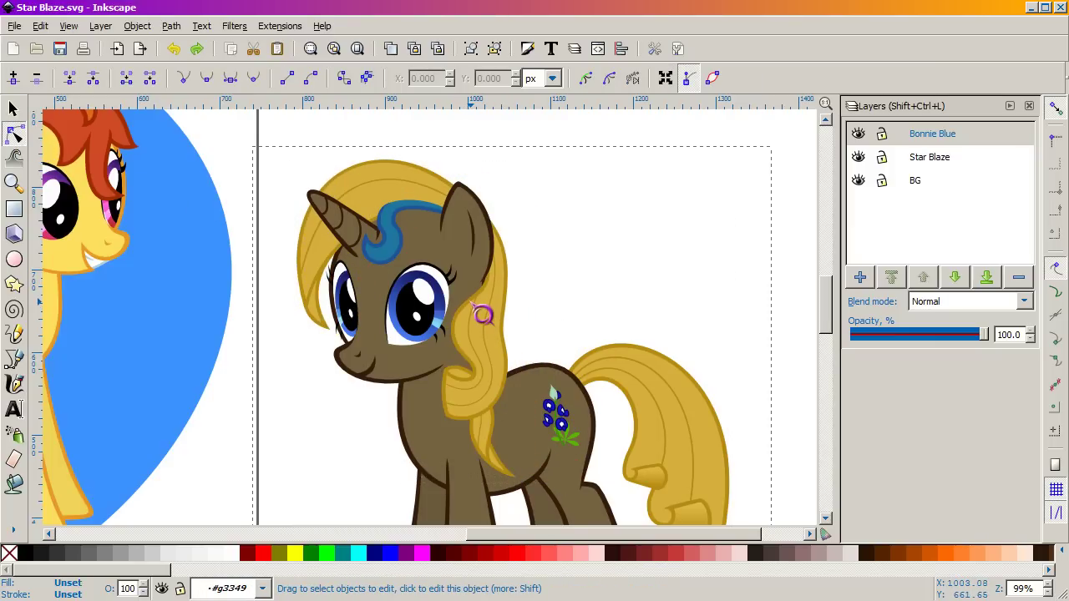
pyautogui.click(14, 109)
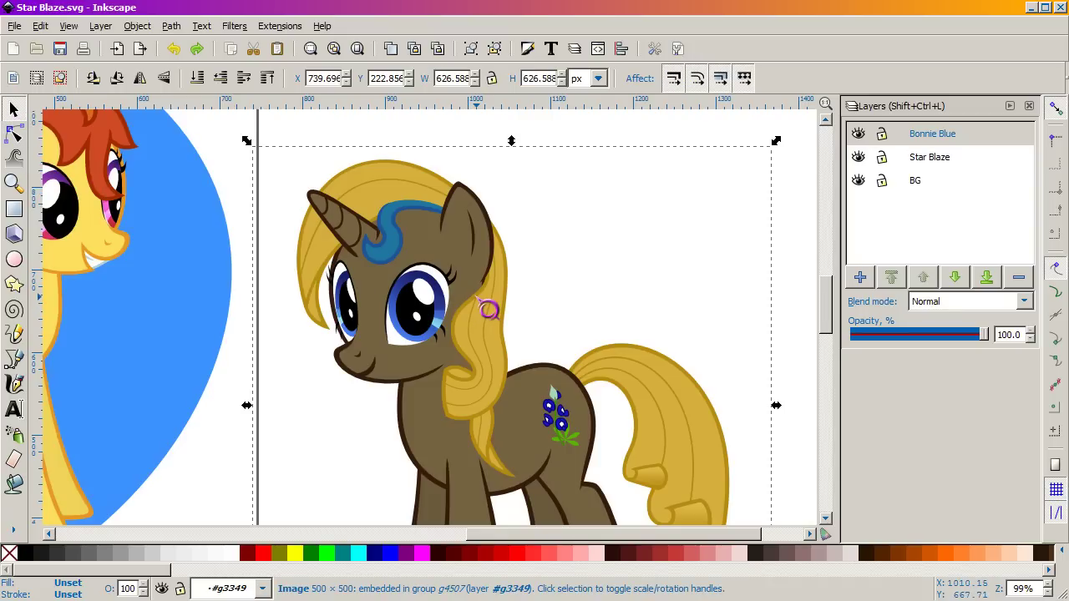
pyautogui.click(480, 302)
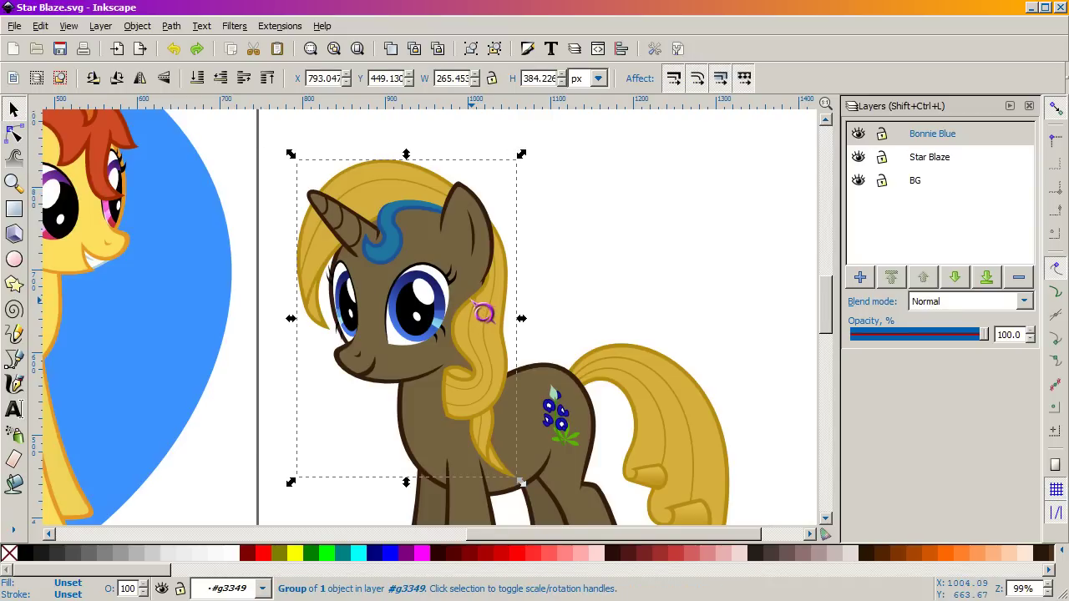
# Ungroup the selected hair outline group and release its clip
pyautogui.rightClick(487, 313)
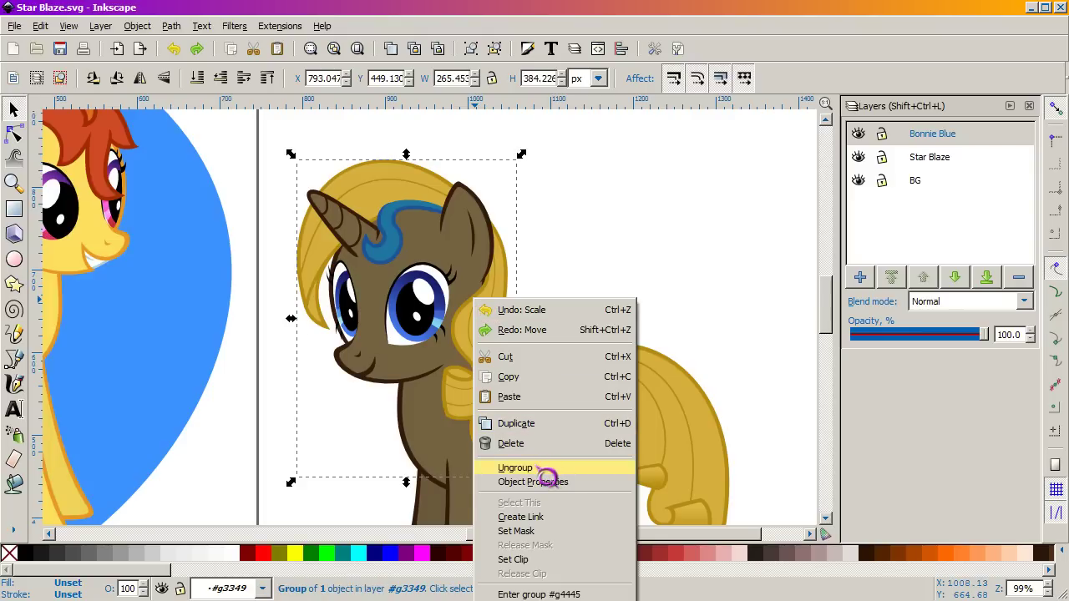
pyautogui.click(541, 468)
pyautogui.rightClick(482, 289)
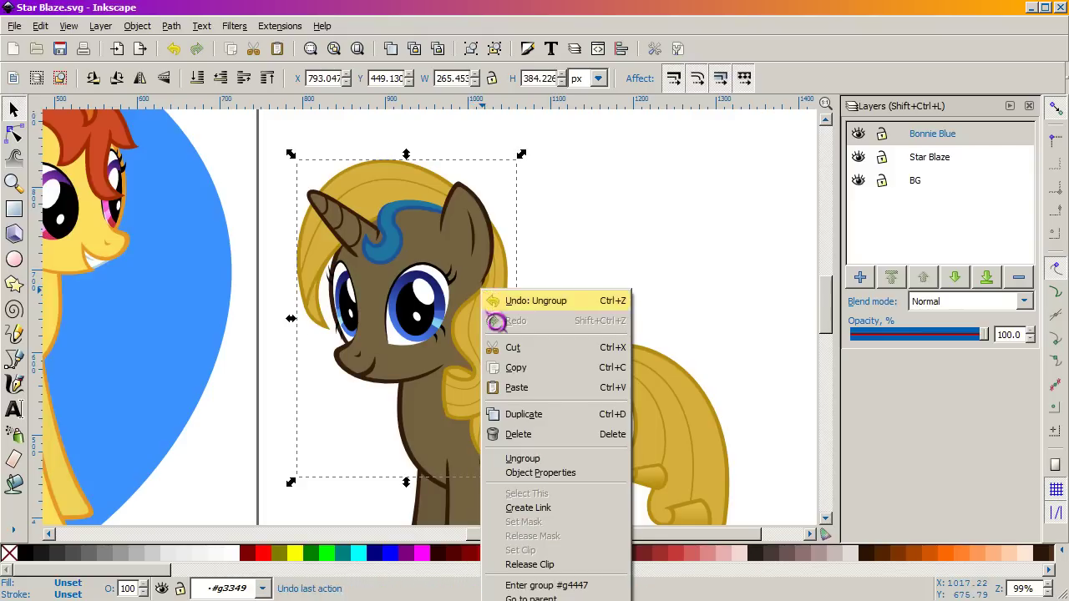
pyautogui.click(543, 571)
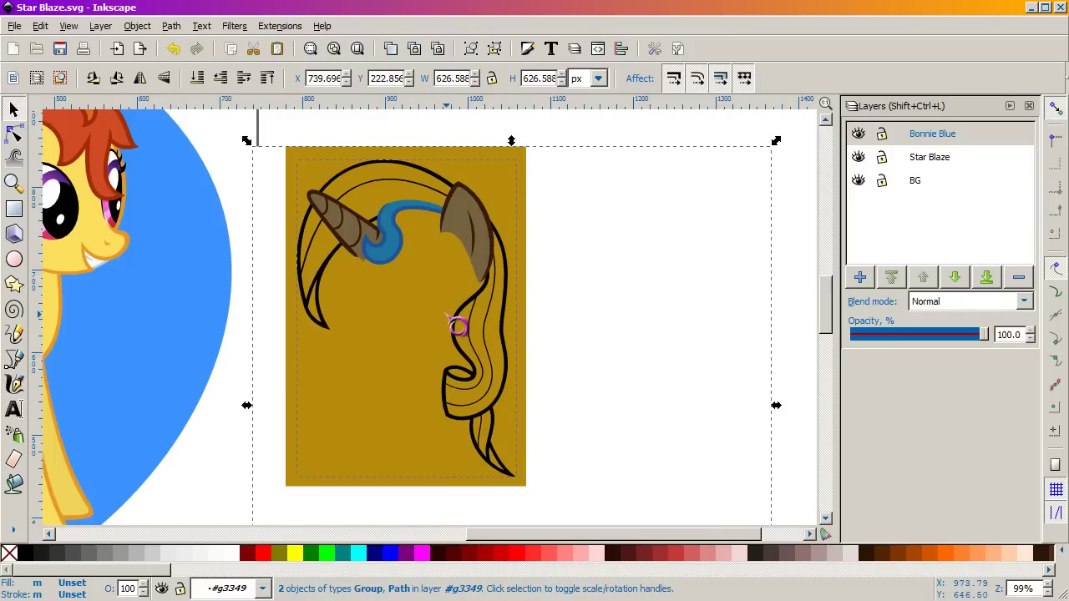
# Examine the unclipped hair artwork by selecting its parts and entering Bonnie Blue's nested groups
pyautogui.click(191, 395)
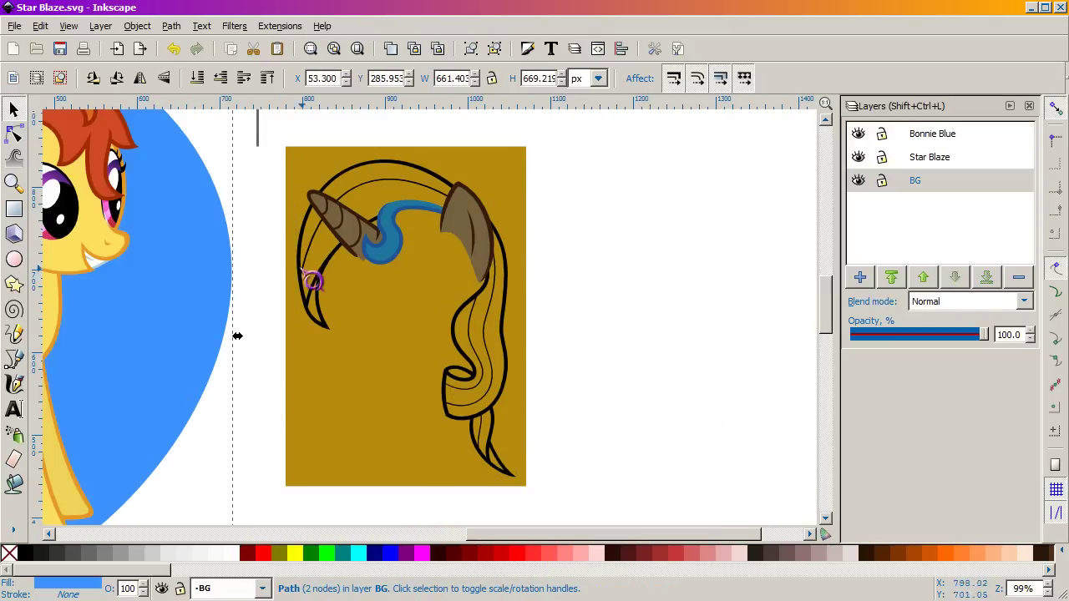
pyautogui.click(228, 153)
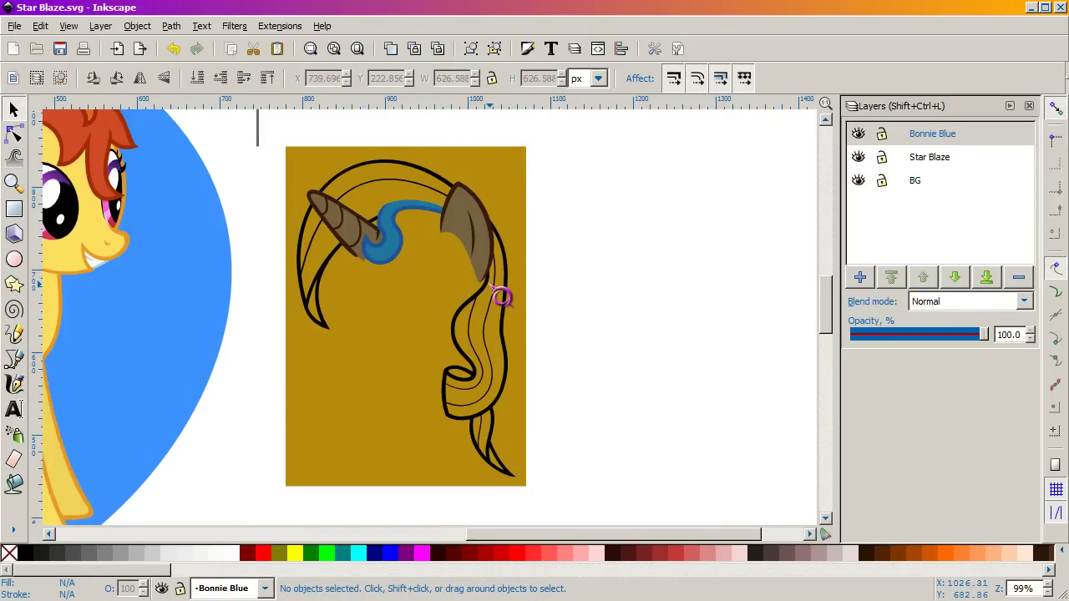
pyautogui.click(500, 296)
pyautogui.click(227, 464)
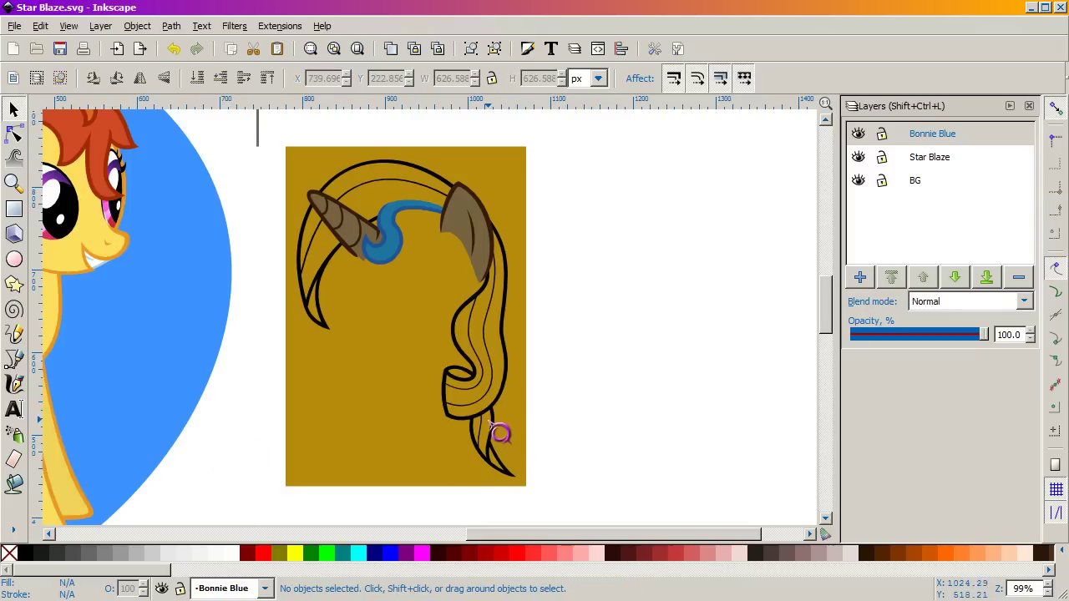
pyautogui.click(505, 421)
pyautogui.doubleClick(489, 409)
pyautogui.click(489, 409)
pyautogui.doubleClick(488, 409)
pyautogui.click(488, 409)
pyautogui.click(252, 420)
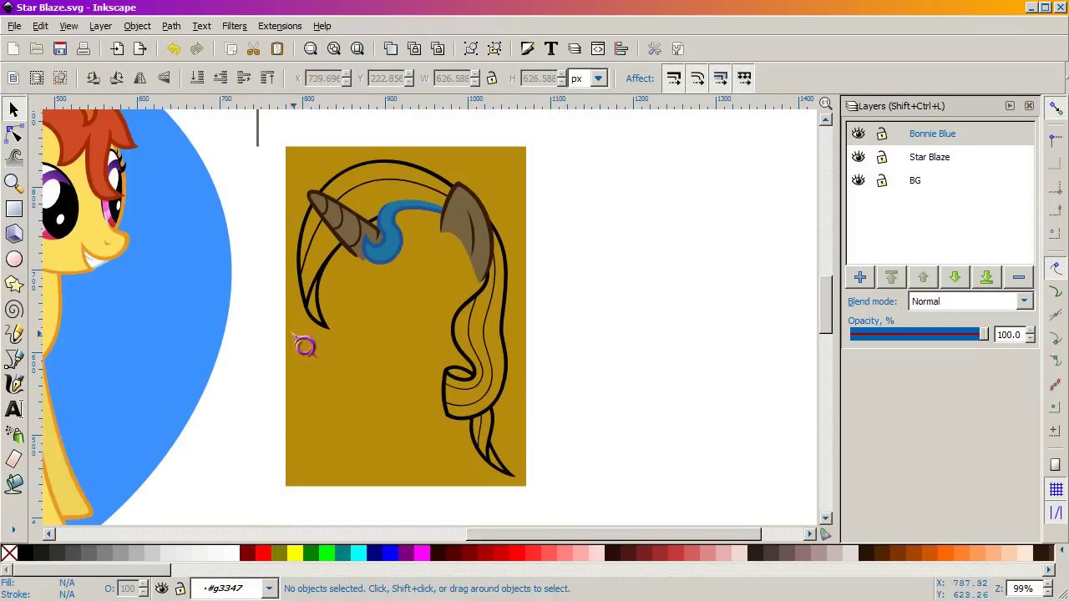
# Enter the nested groups around the horn, trying to move the artwork at each level and undoing the moves
pyautogui.click(311, 301)
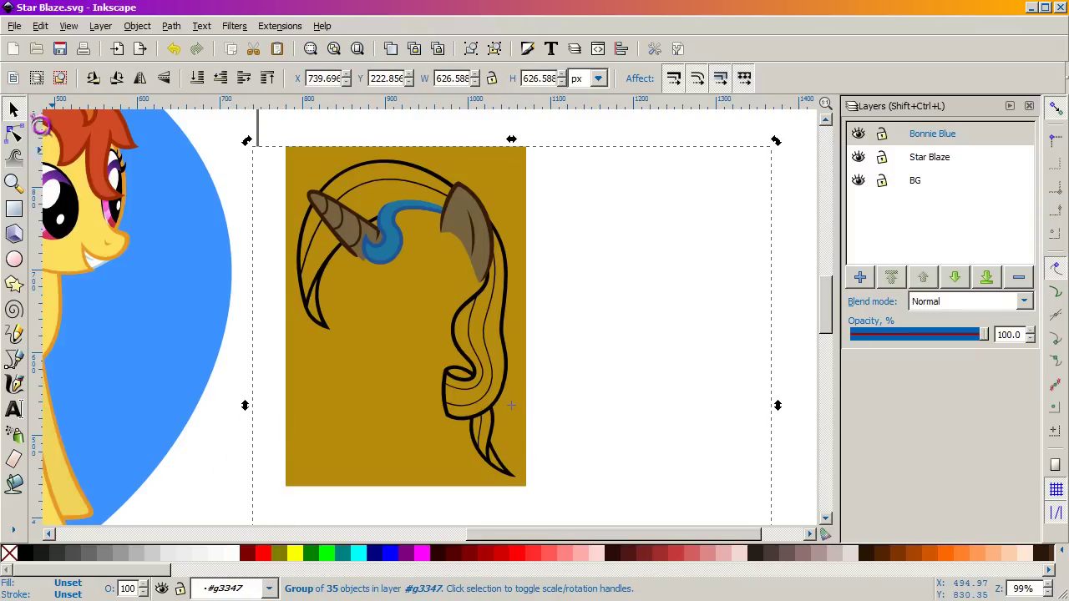
pyautogui.moveTo(323, 172); pyautogui.dragTo(252, 251)
pyautogui.hotkey('ctrl', 'z')
pyautogui.doubleClick(304, 255)
pyautogui.doubleClick(304, 255)
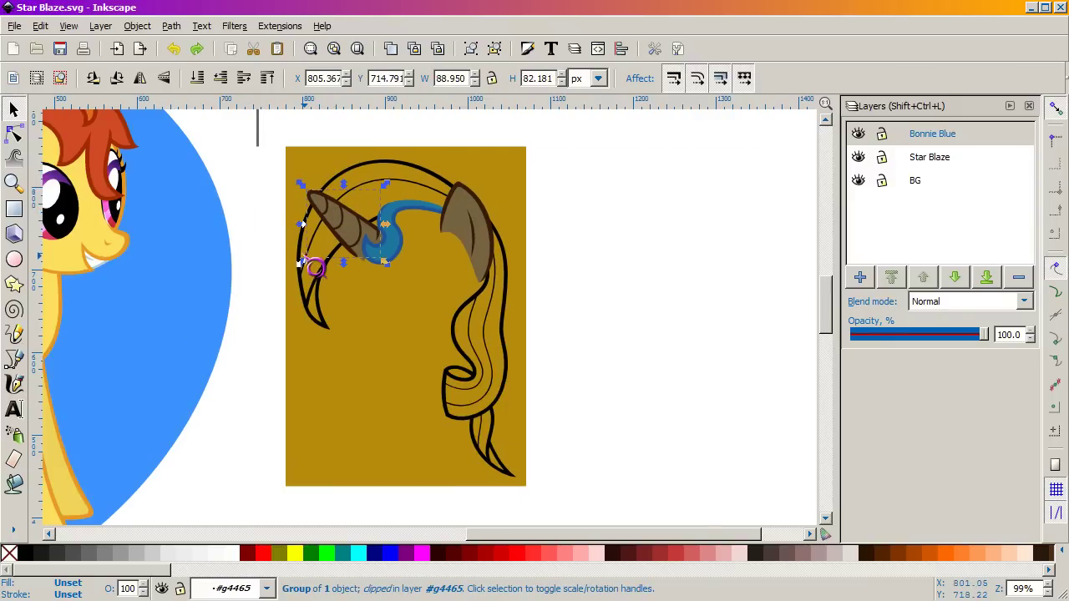
pyautogui.doubleClick(302, 284)
pyautogui.moveTo(302, 284); pyautogui.dragTo(287, 314)
pyautogui.hotkey('ctrl', 'z')
pyautogui.click(212, 142)
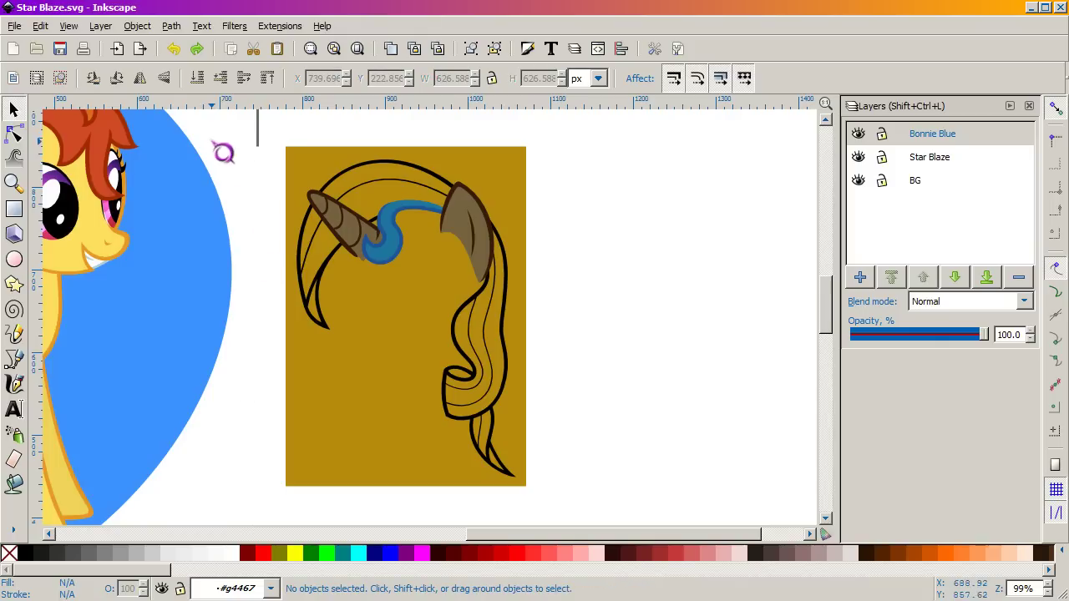
# Select the embedded 500 × 500 image in the nested group and try moving and deleting it
pyautogui.click(510, 405)
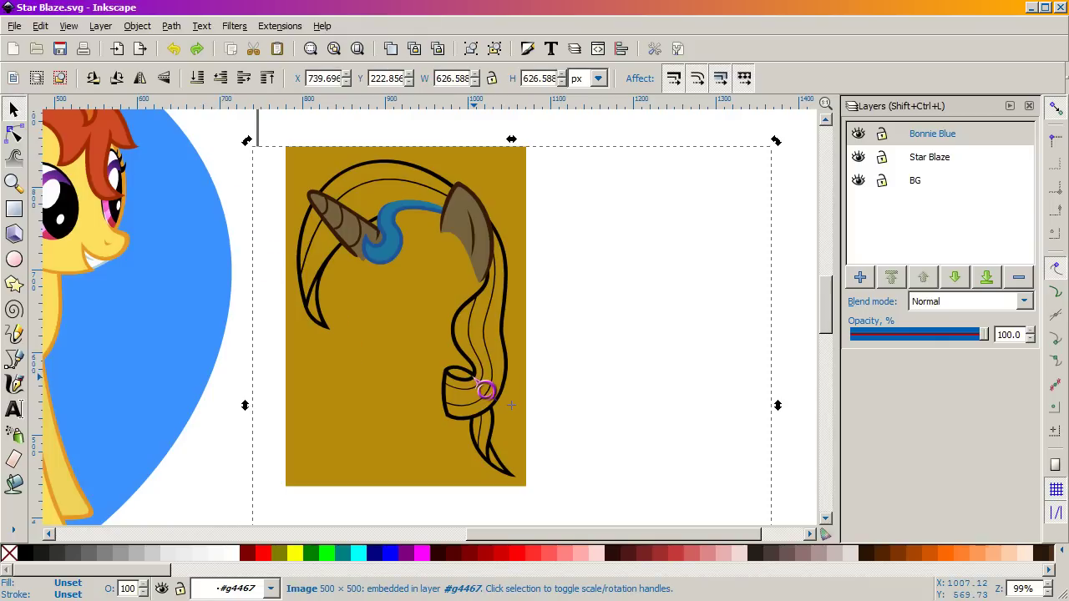
pyautogui.moveTo(475, 381); pyautogui.dragTo(454, 394)
pyautogui.hotkey('ctrl', 'z')
pyautogui.click(202, 153)
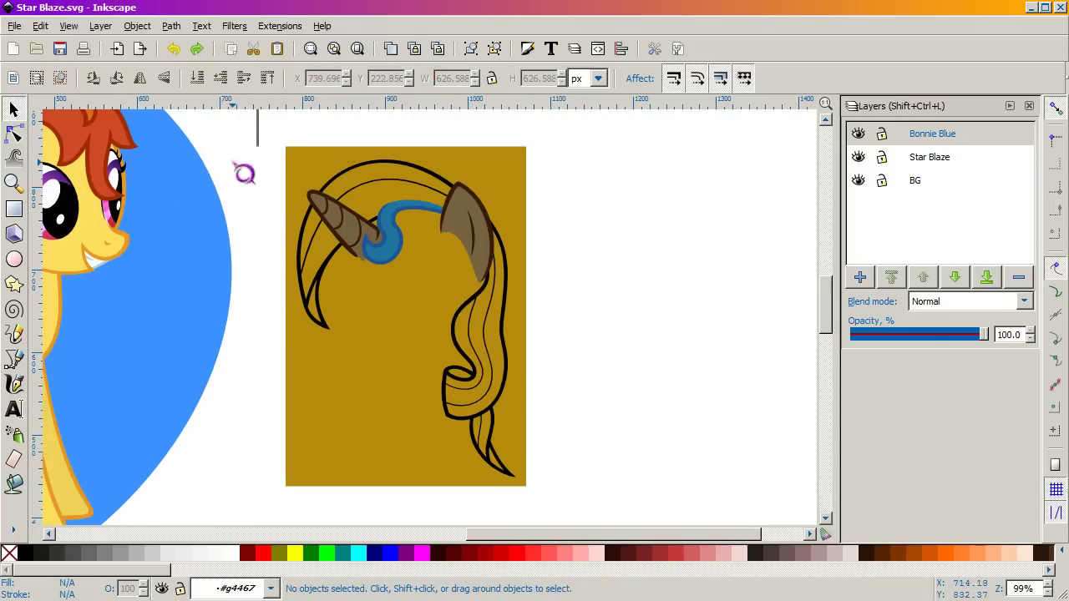
pyautogui.click(347, 199)
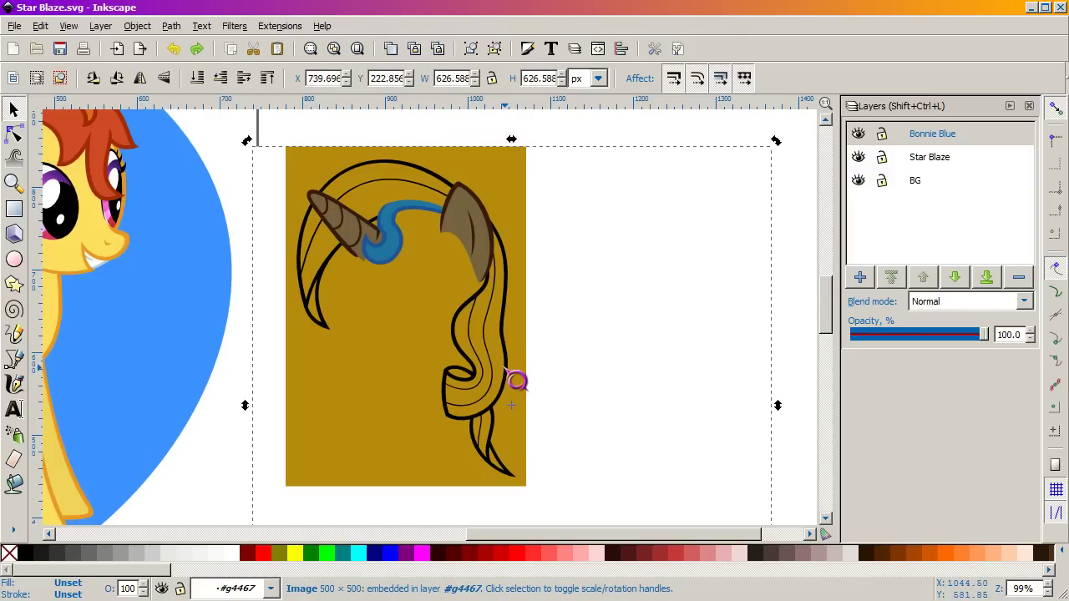
pyautogui.moveTo(508, 365)
pyautogui.mouseDown()
pyautogui.moveTo(491, 400)
pyautogui.moveTo(481, 348)
pyautogui.moveTo(490, 369)
pyautogui.mouseUp()
pyautogui.press('Delete')
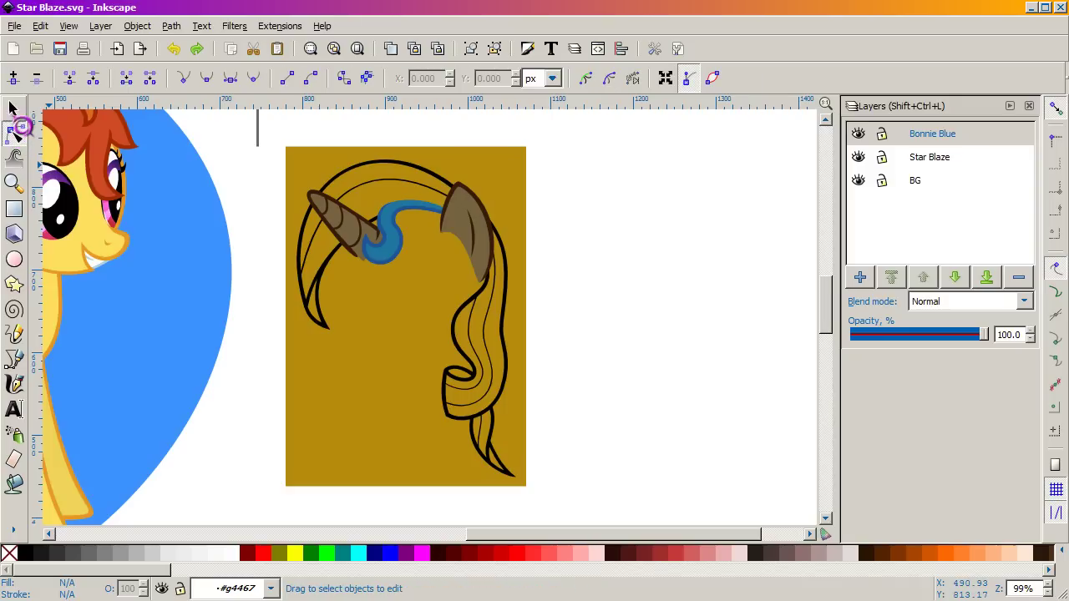
pyautogui.click(339, 385)
pyautogui.click(240, 451)
pyautogui.scroll(-1, 239, 451)
pyautogui.scroll(-2, 240, 452)
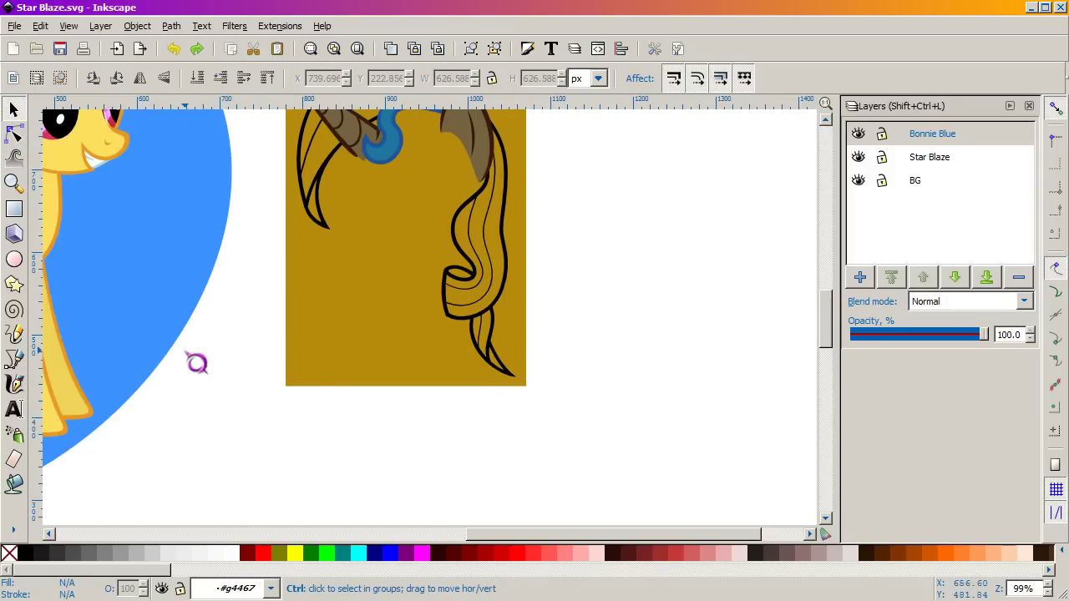
pyautogui.moveTo(96, 186); pyautogui.dragTo(100, 161)
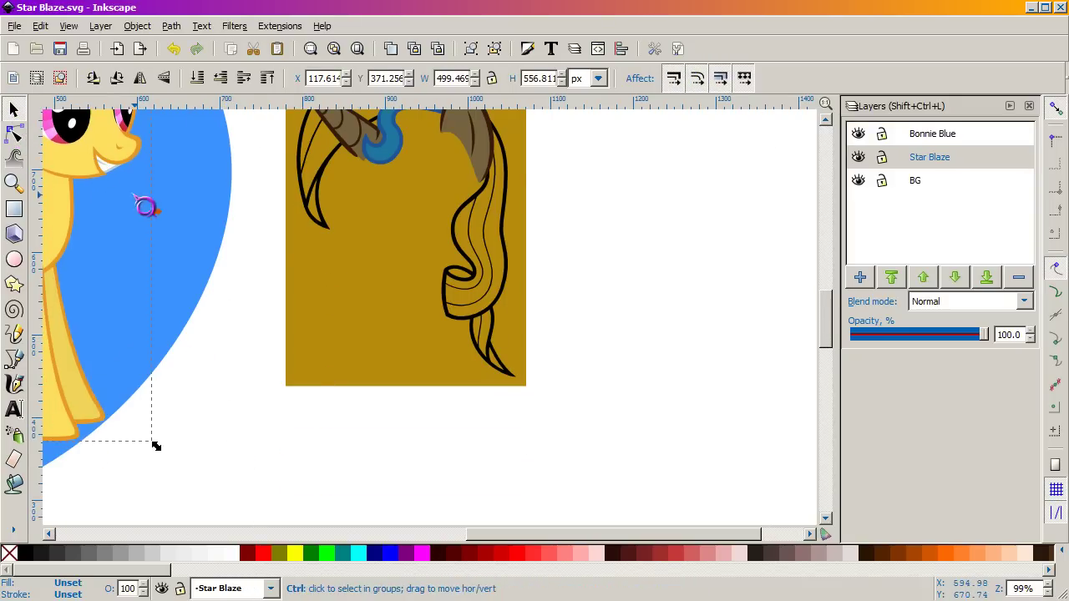
# Enter Bonnie Blue's nested groups to select the hair outline path, try moving it, and undo the move
pyautogui.click(334, 225)
pyautogui.doubleClick(512, 369)
pyautogui.doubleClick(509, 370)
pyautogui.doubleClick(508, 370)
pyautogui.click(505, 372)
pyautogui.moveTo(504, 371); pyautogui.dragTo(514, 428)
pyautogui.hotkey('ctrl', 'z')
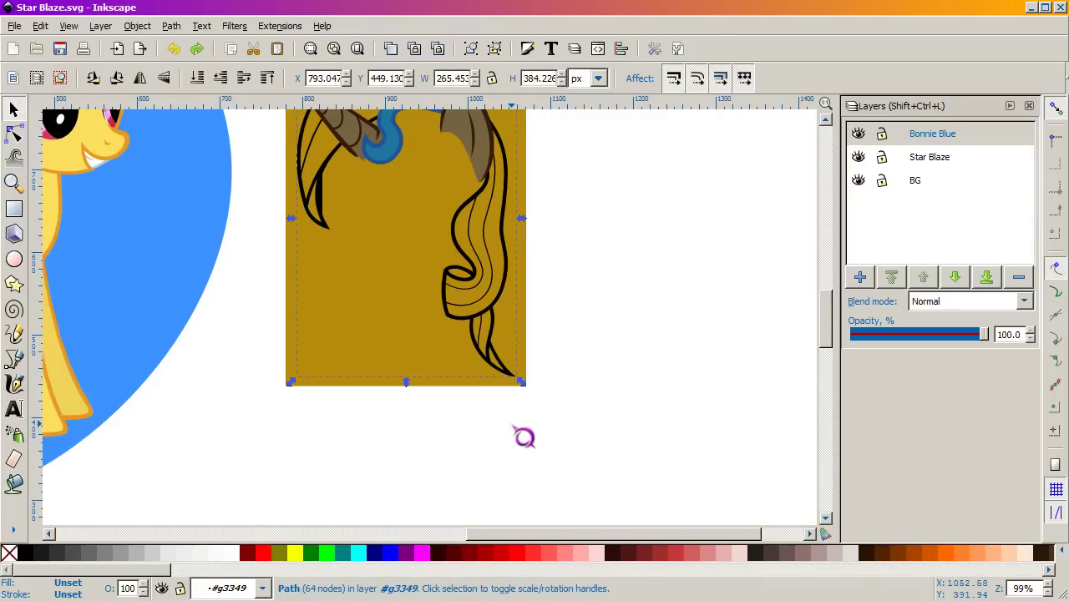
# Fill the hair outline path with the gold #b78b0e sampled from the backing rectangle
pyautogui.scroll(2, 460, 304)
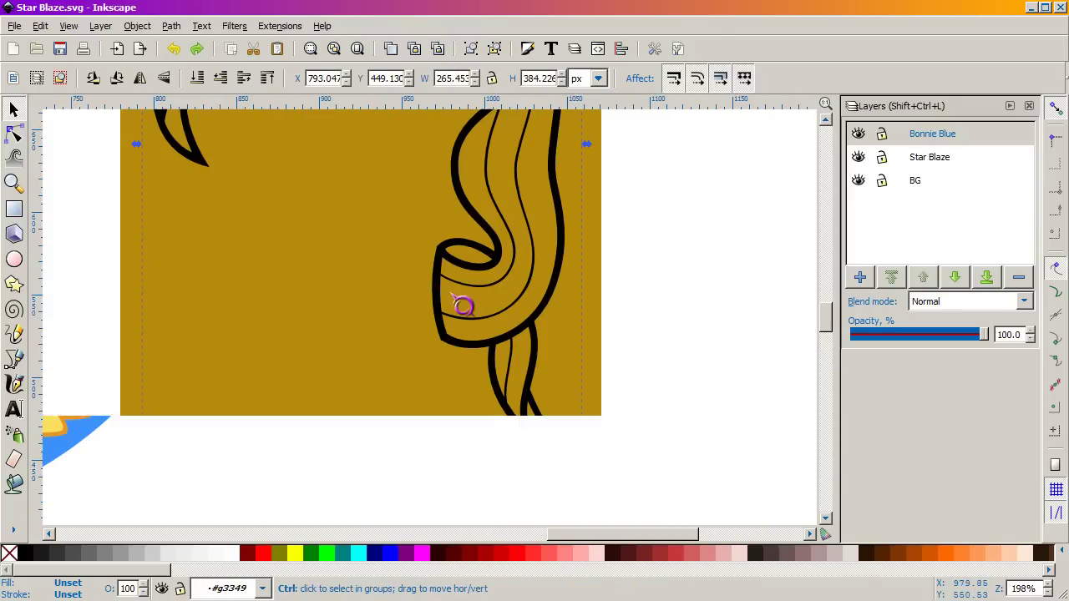
pyautogui.rightClick(370, 203)
pyautogui.click(380, 312)
pyautogui.scroll(-2, 353, 389)
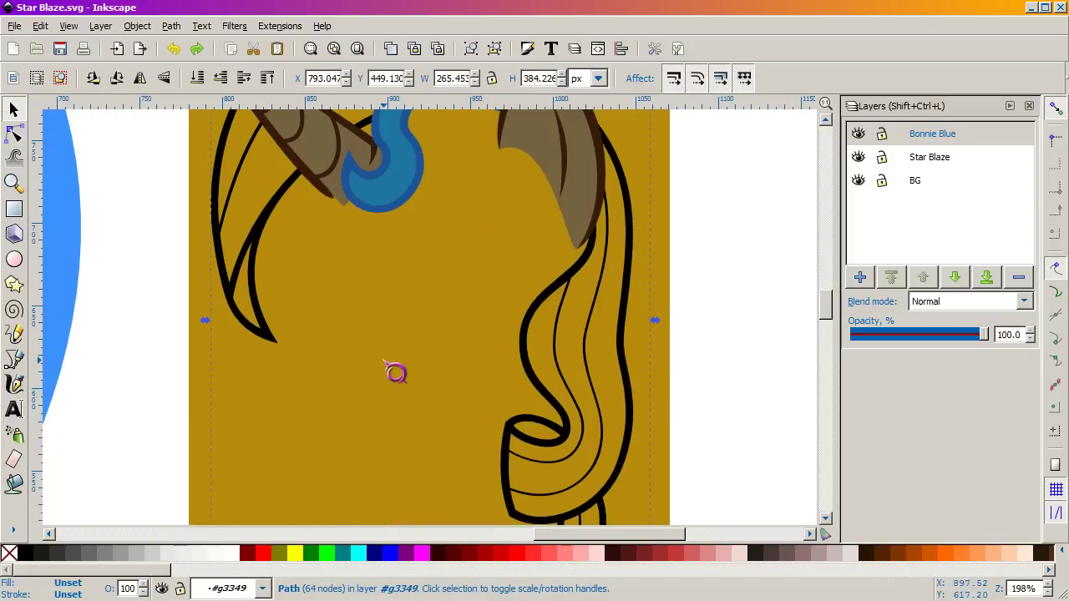
pyautogui.press('d')
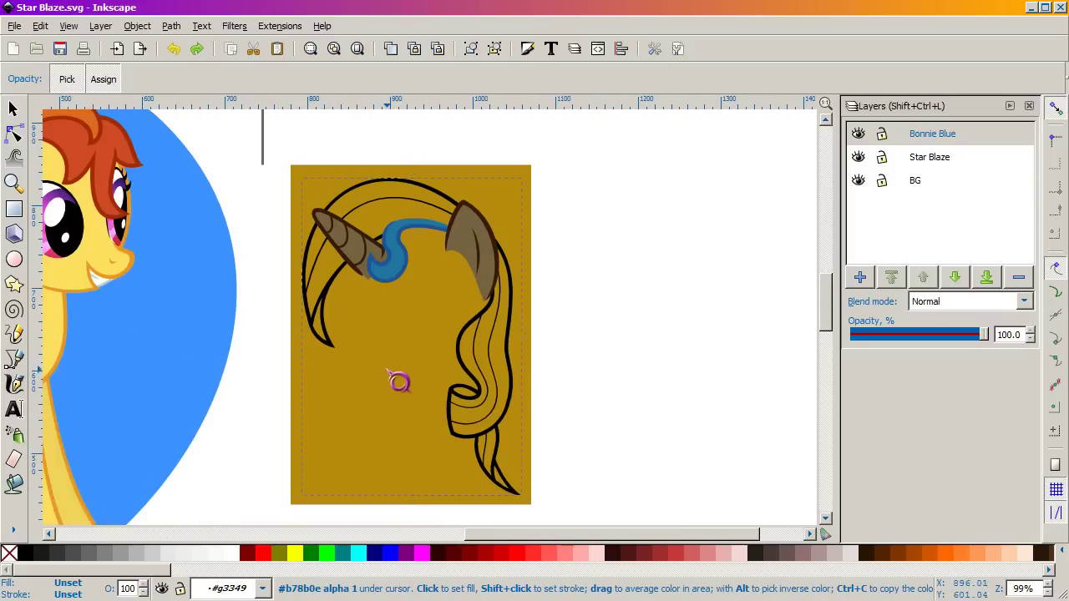
pyautogui.click(379, 347)
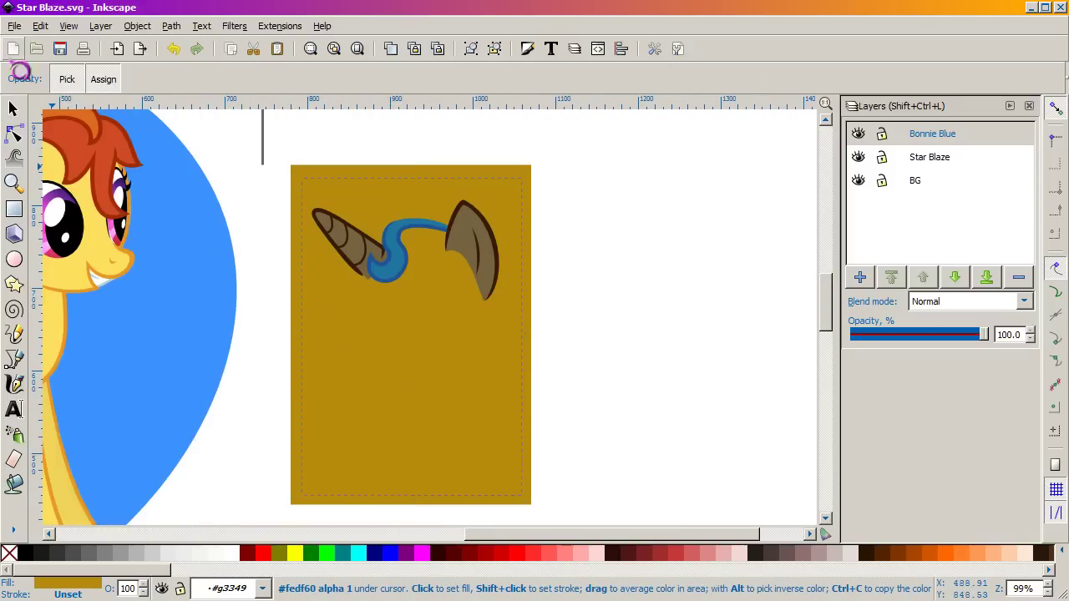
# Select the group containing the gold backing behind the hair and delete it
pyautogui.click(13, 110)
pyautogui.click(301, 242)
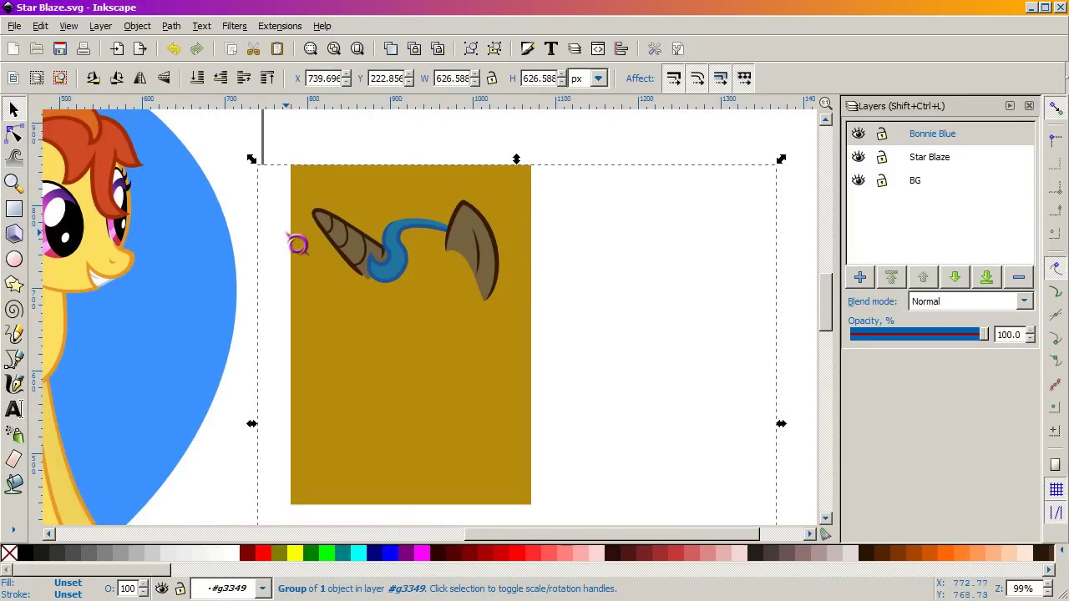
pyautogui.moveTo(299, 243); pyautogui.dragTo(265, 219)
pyautogui.press('Delete')
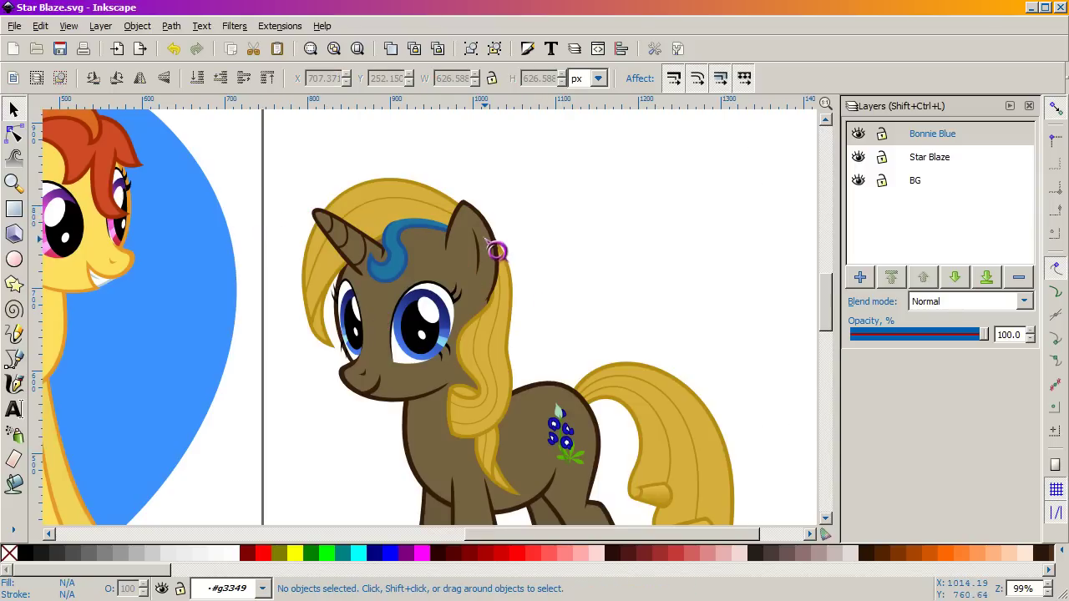
# Examine the nodes of the hair outline path, trying to reshape a segment along the mane and undoing it
pyautogui.click(523, 320)
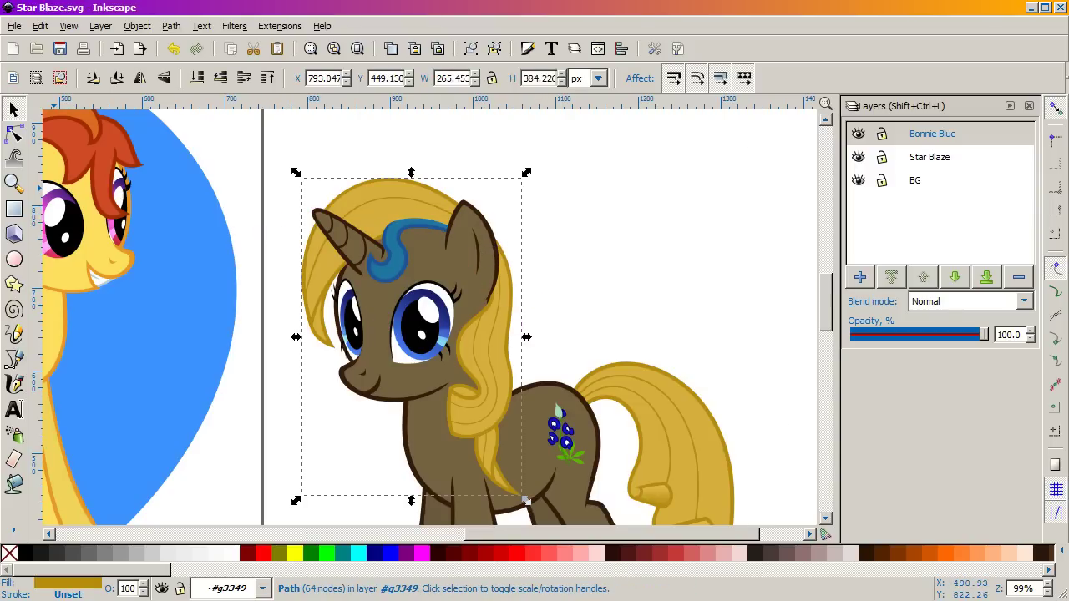
pyautogui.click(13, 134)
pyautogui.scroll(2, 520, 391)
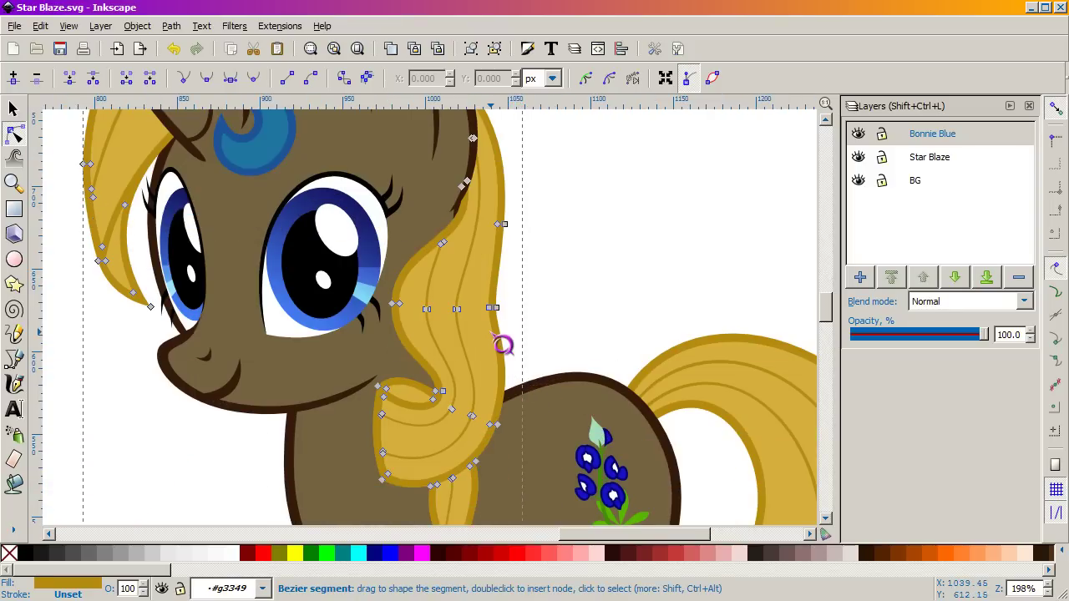
pyautogui.scroll(1, 497, 321)
pyautogui.click(498, 298)
pyautogui.moveTo(498, 265); pyautogui.dragTo(467, 270)
pyautogui.hotkey('ctrl', 'z')
pyautogui.scroll(-2, 523, 298)
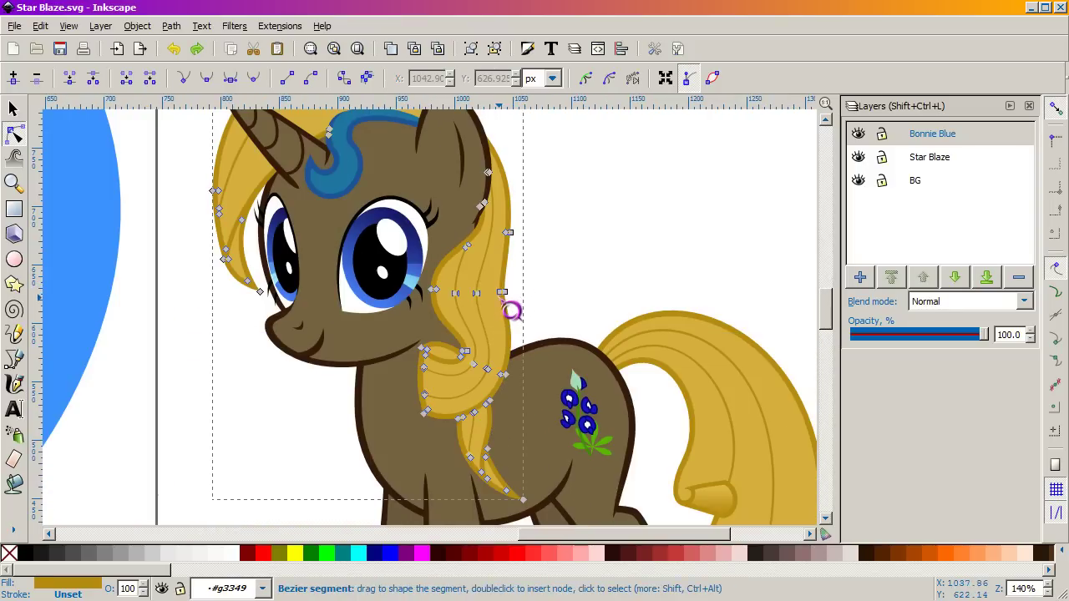
pyautogui.scroll(-2, 615, 262)
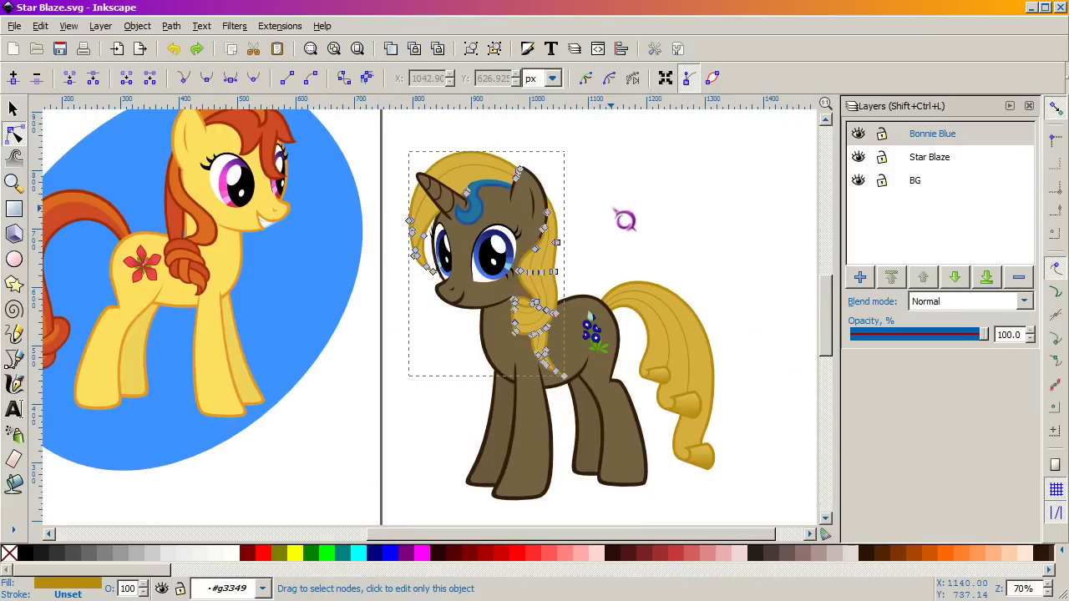
# Select Bonnie Blue's body outline group, ungroup it, and release its clip
pyautogui.click(13, 109)
pyautogui.moveTo(668, 226); pyautogui.dragTo(553, 225)
pyautogui.press('Tab')
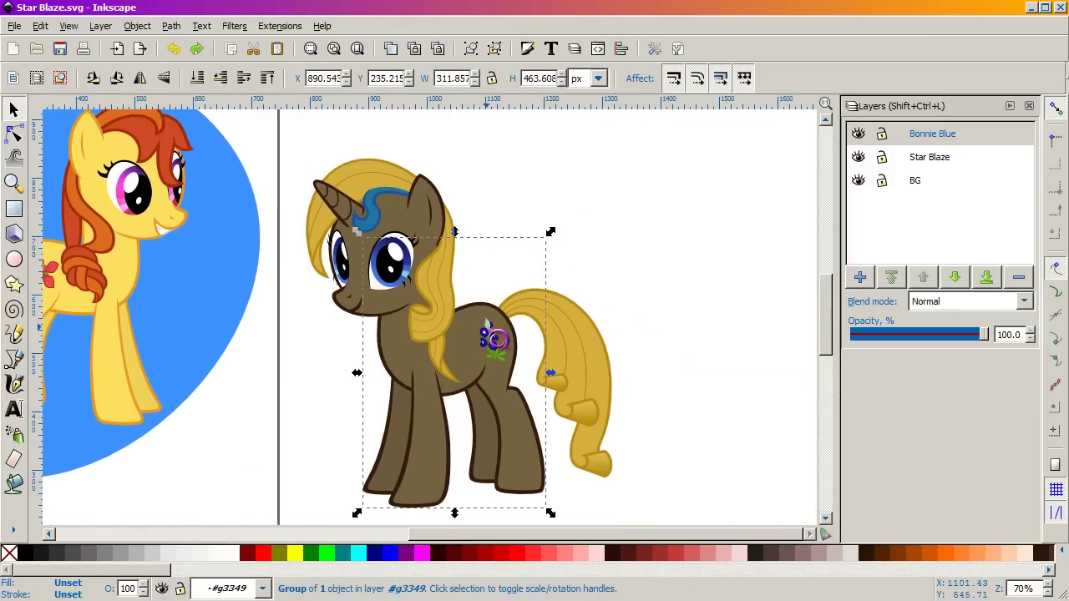
pyautogui.rightClick(462, 492)
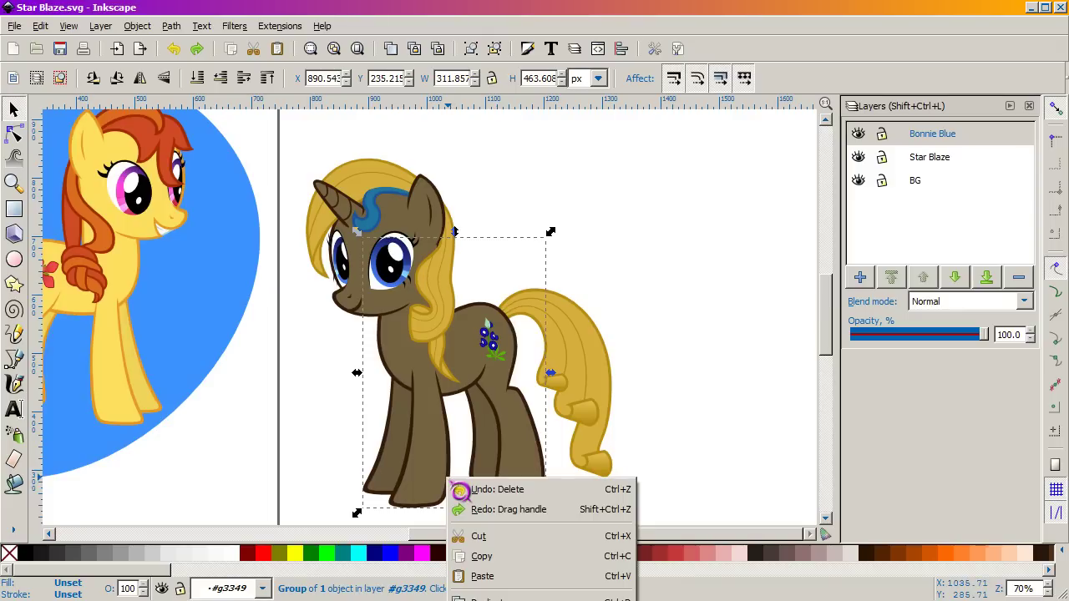
pyautogui.click(466, 510)
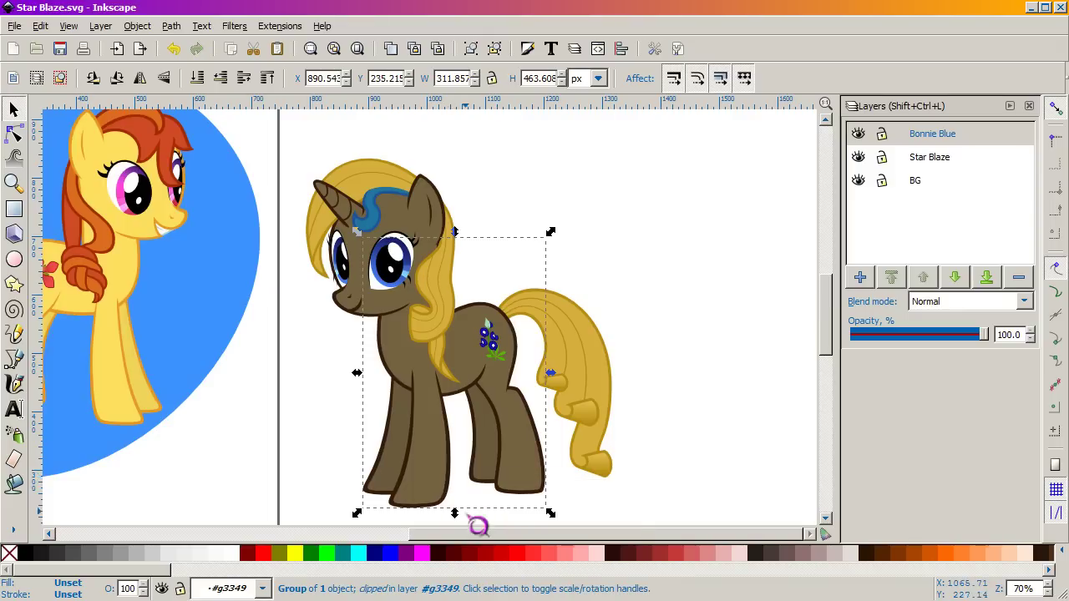
pyautogui.rightClick(452, 463)
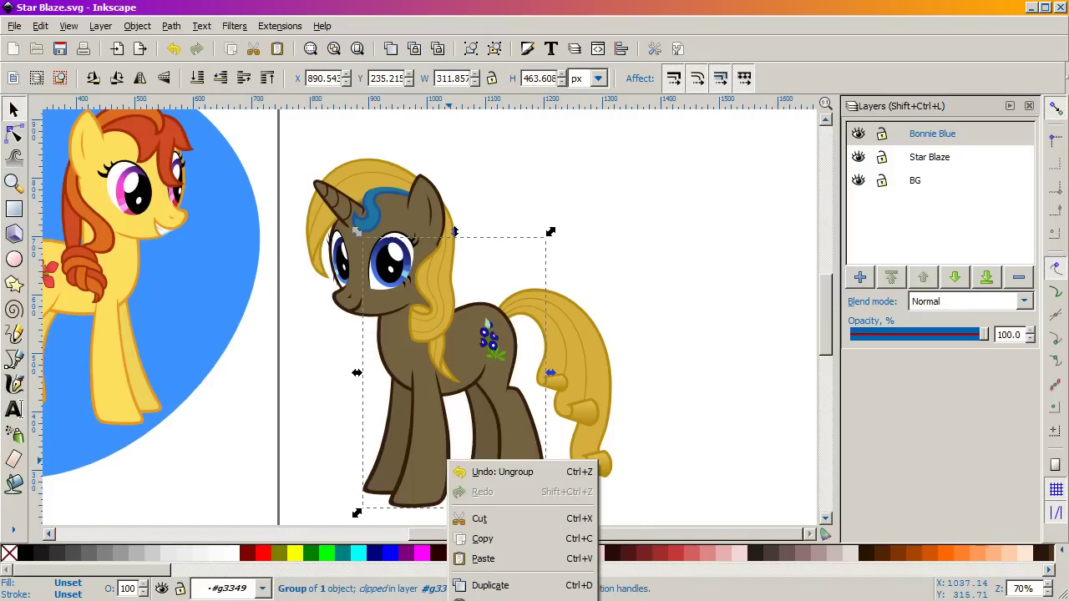
pyautogui.click(477, 471)
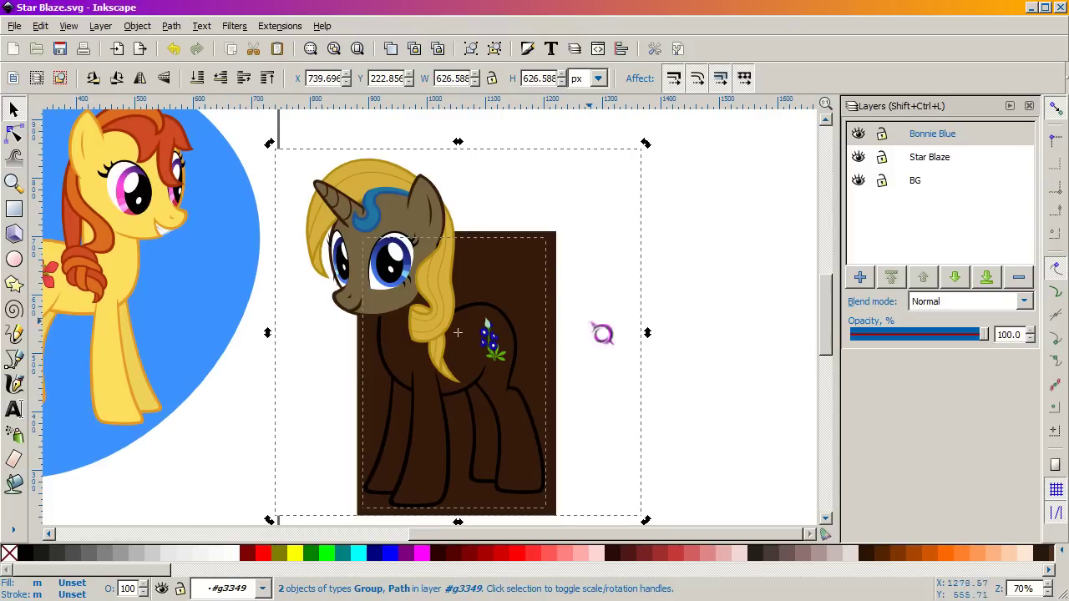
# Fill the body outline path with the dark brown #371a0c sampled from its backing rectangle
pyautogui.click(730, 377)
pyautogui.click(527, 402)
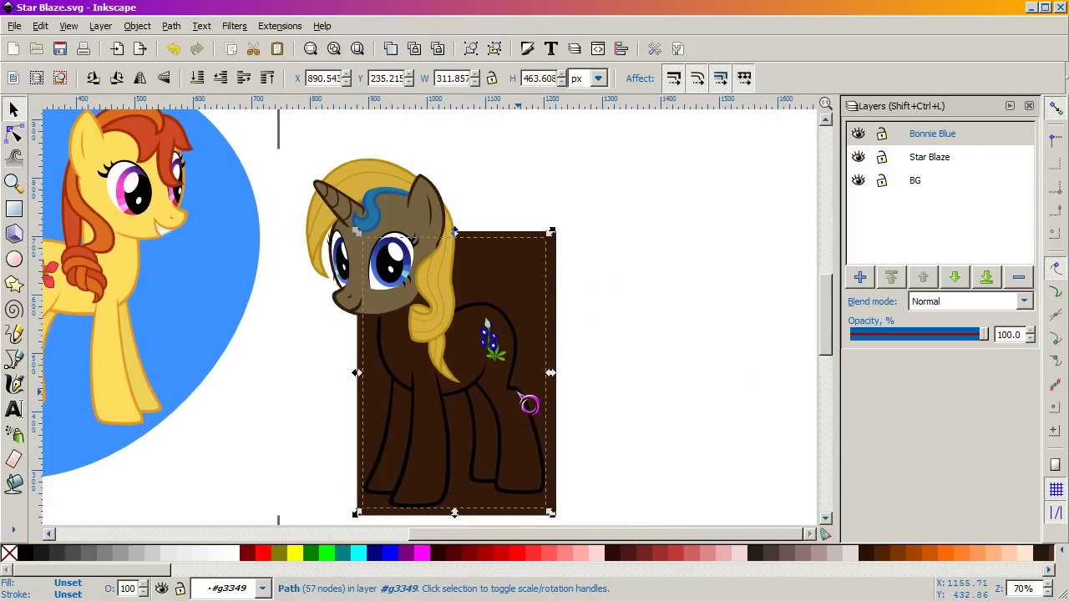
pyautogui.press('d')
pyautogui.click(529, 288)
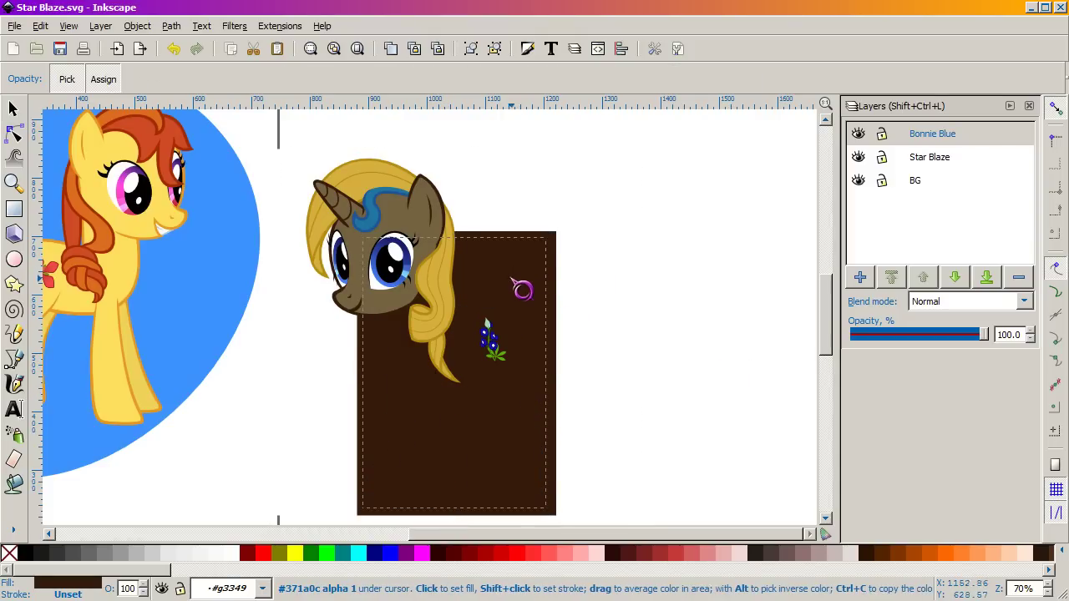
# Select the group containing the dark brown backing behind the body and delete it
pyautogui.click(12, 110)
pyautogui.click(573, 301)
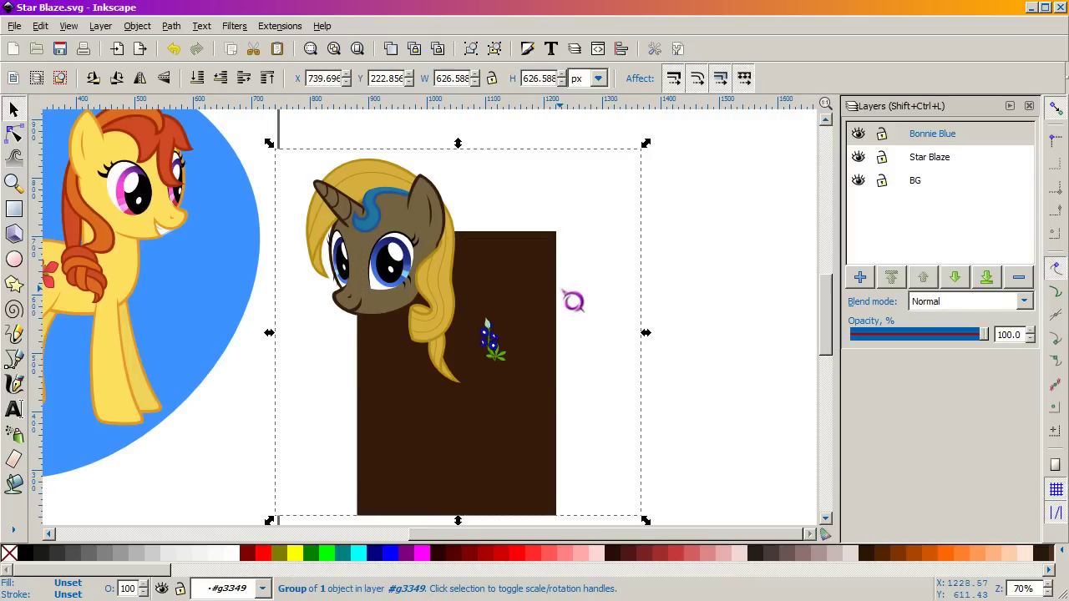
pyautogui.hotkey('ctrl', 'z')
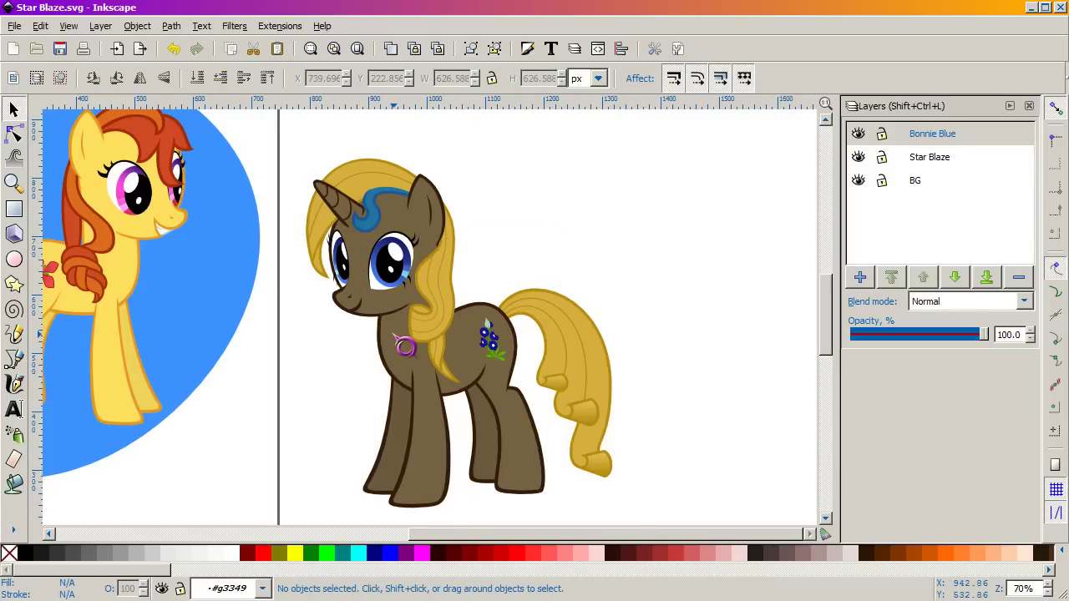
# Select Bonnie Blue's horn outline group, ungroup it, and release its clip
pyautogui.click(403, 343)
pyautogui.scroll(2, 367, 280)
pyautogui.click(320, 173)
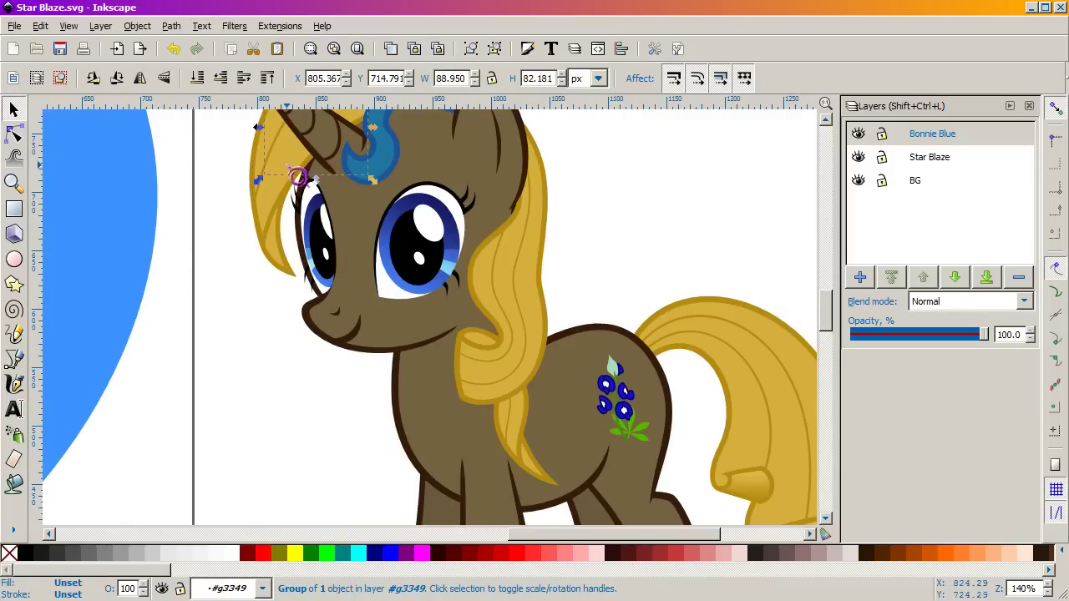
pyautogui.moveTo(294, 136); pyautogui.dragTo(342, 302)
pyautogui.rightClick(355, 313)
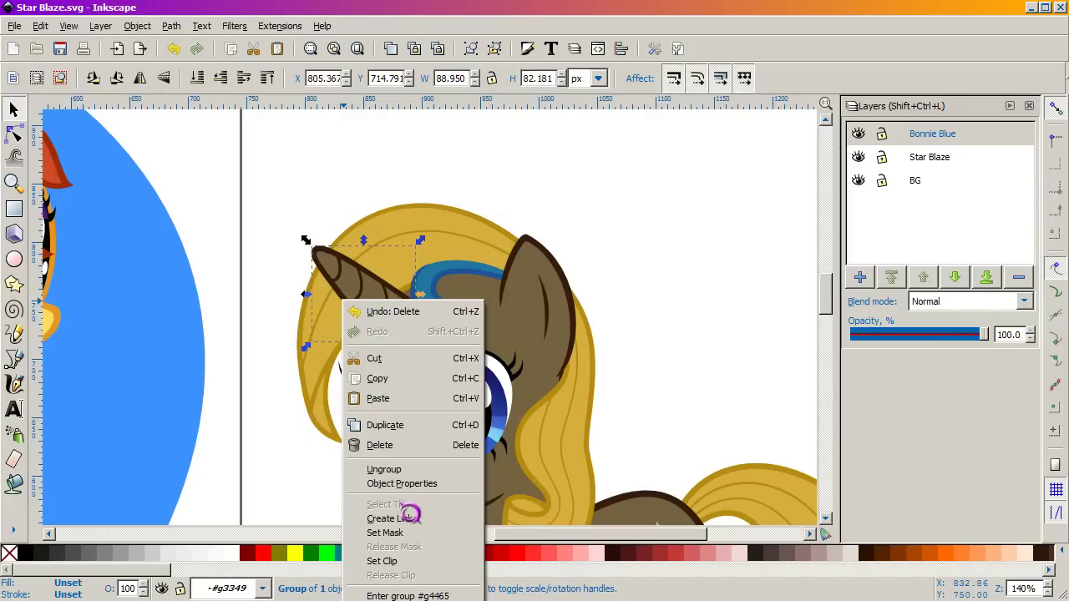
pyautogui.click(400, 472)
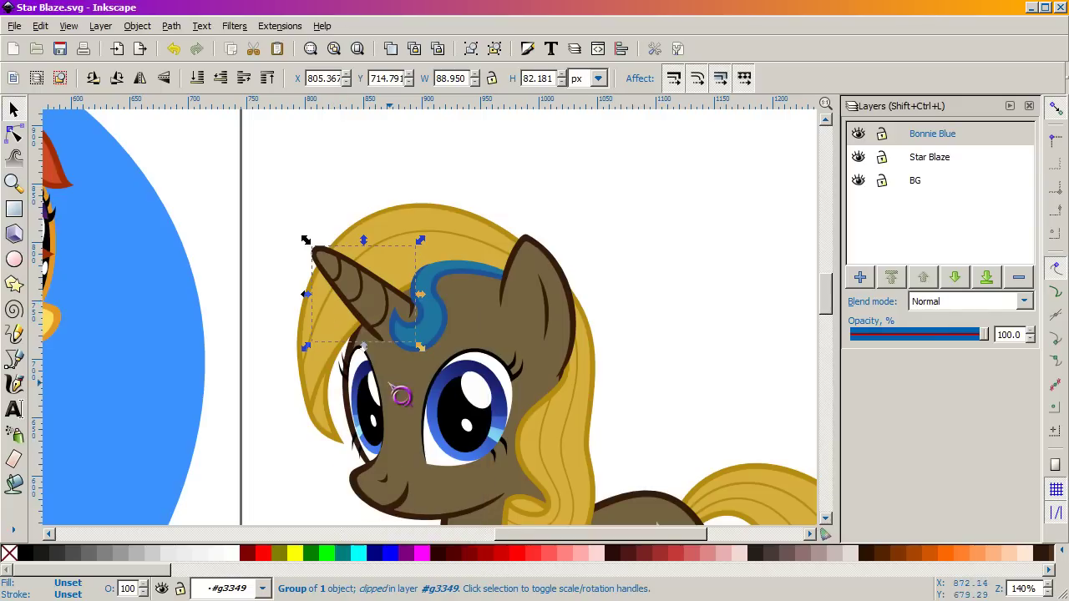
pyautogui.rightClick(354, 309)
pyautogui.click(409, 573)
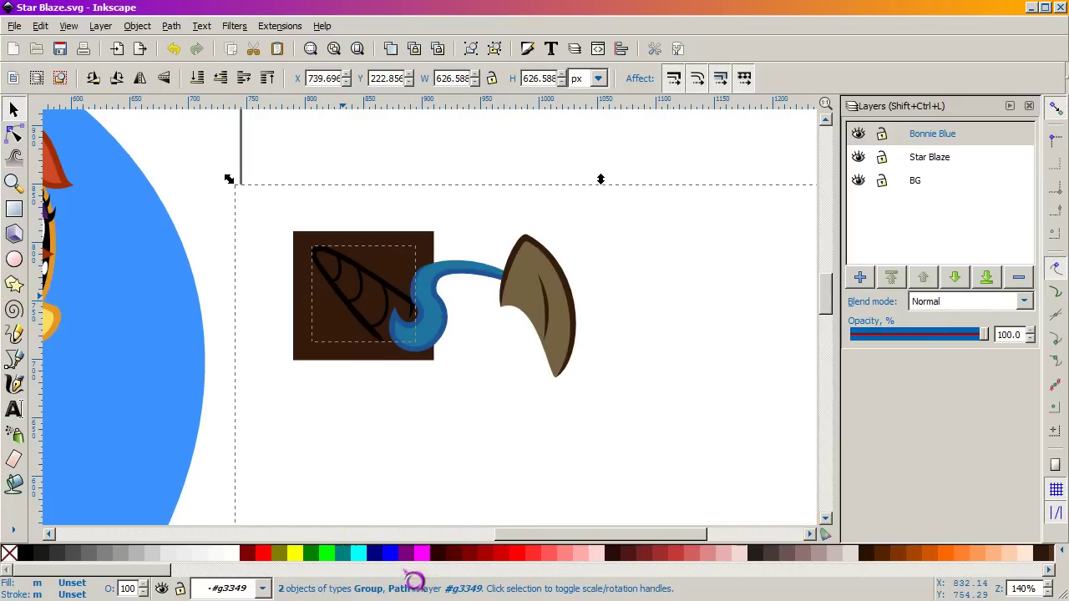
# Fill the horn outline path with the dark brown sampled from its backing rectangle
pyautogui.click(344, 301)
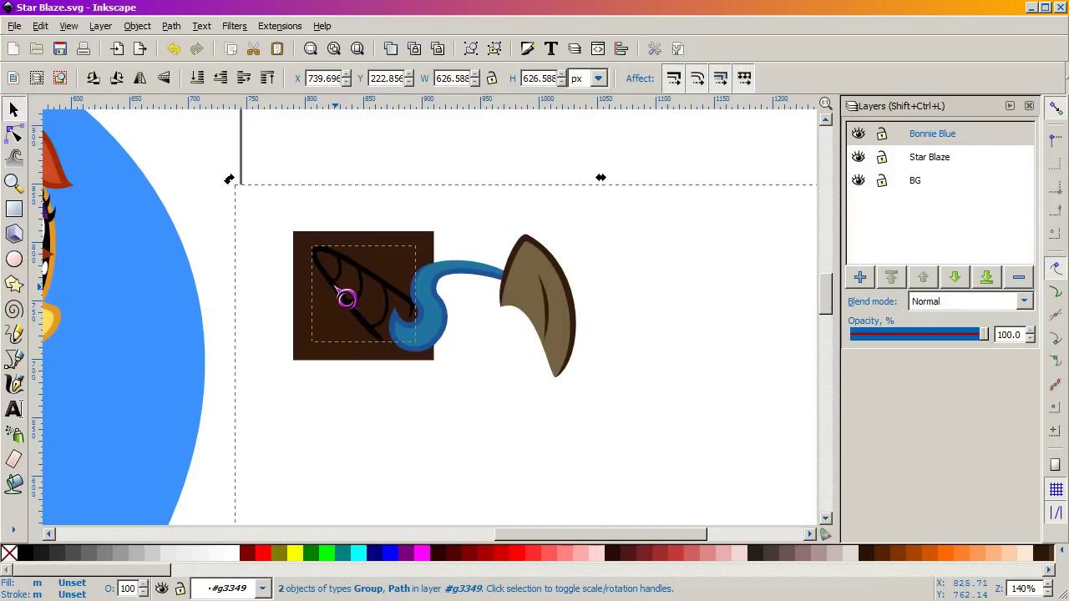
pyautogui.click(213, 274)
pyautogui.click(348, 304)
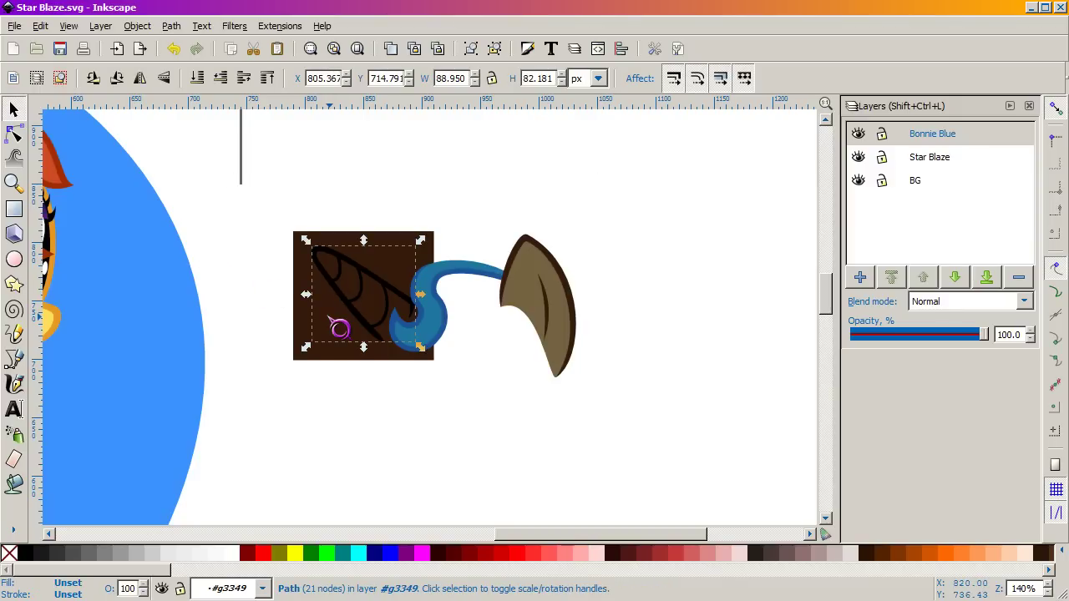
pyautogui.press('d')
pyautogui.click(339, 328)
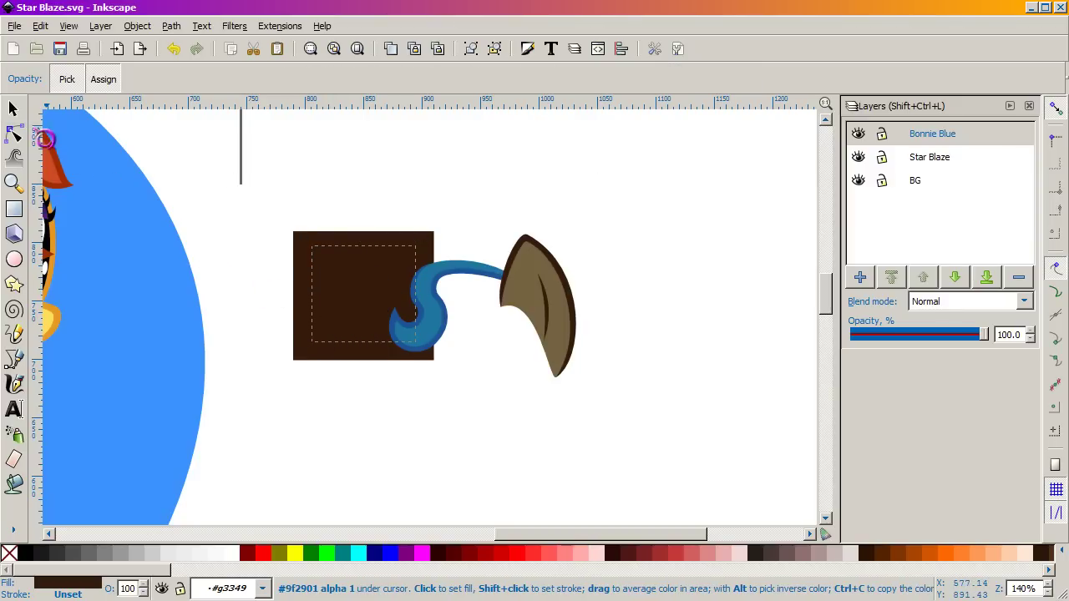
# Select the group containing the dark brown backing behind the horn and delete it
pyautogui.press('s')
pyautogui.click(280, 286)
pyautogui.moveTo(263, 277); pyautogui.dragTo(235, 257)
pyautogui.press('Delete')
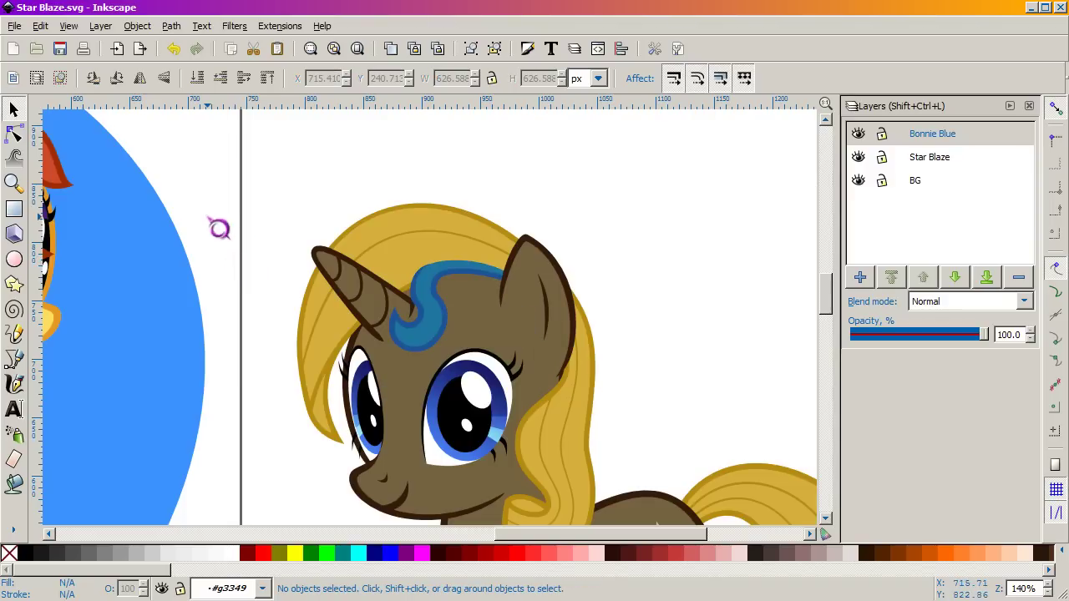
# Try moving a node on the lower edge of the horn outline path, and undo the move
pyautogui.click(383, 289)
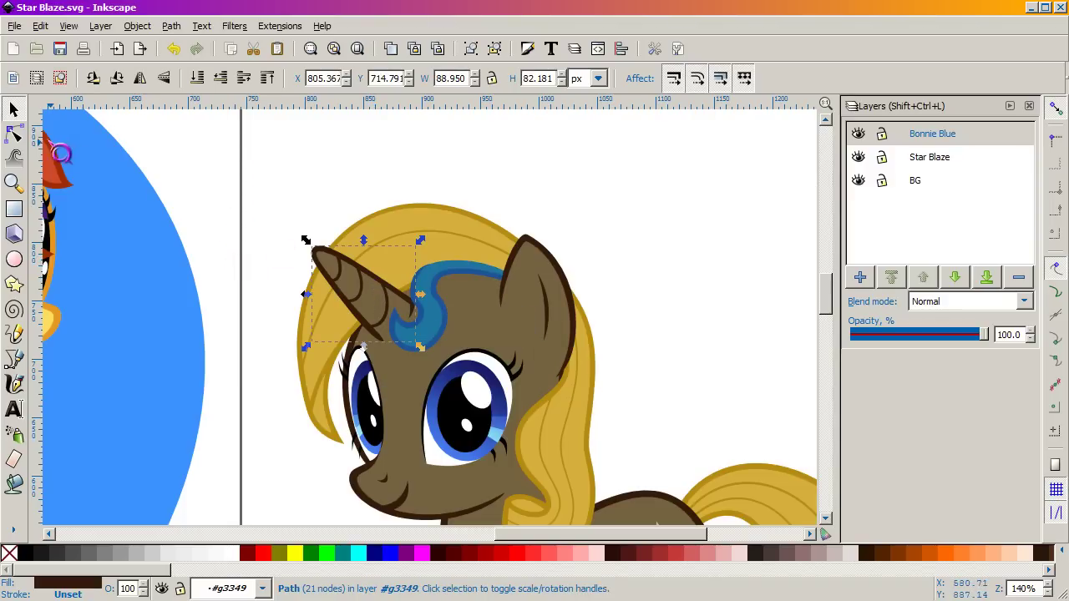
pyautogui.click(14, 134)
pyautogui.scroll(2, 372, 288)
pyautogui.click(342, 334)
pyautogui.moveTo(329, 322); pyautogui.dragTo(353, 340)
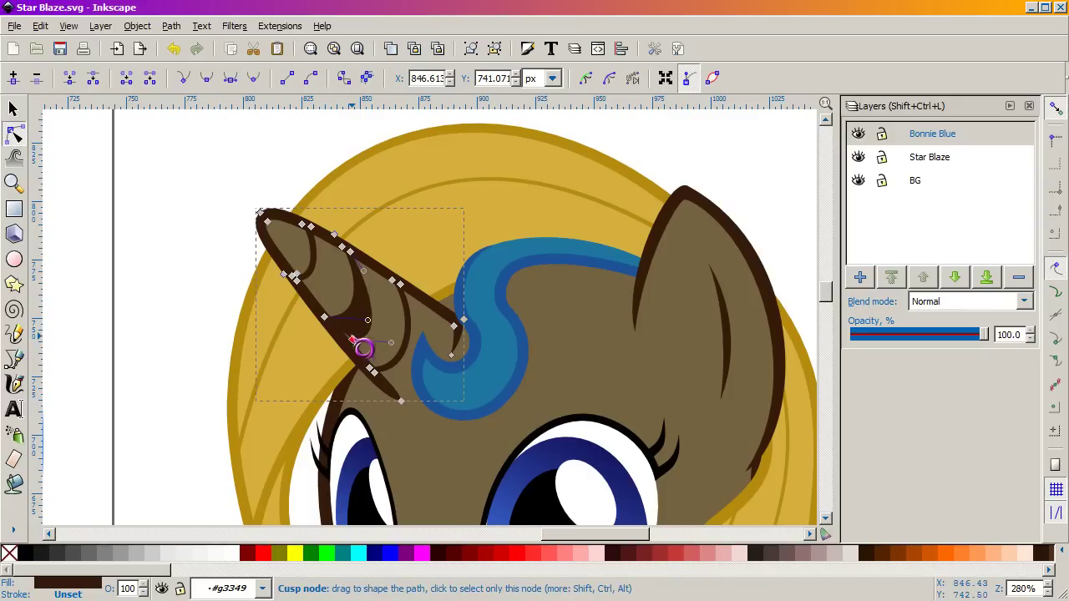
pyautogui.hotkey('ctrl', 'z')
# Deselect the horn outline and examine Bonnie Blue as a whole beside Star Blaze
pyautogui.scroll(-2, 352, 342)
pyautogui.scroll(-2, 270, 265)
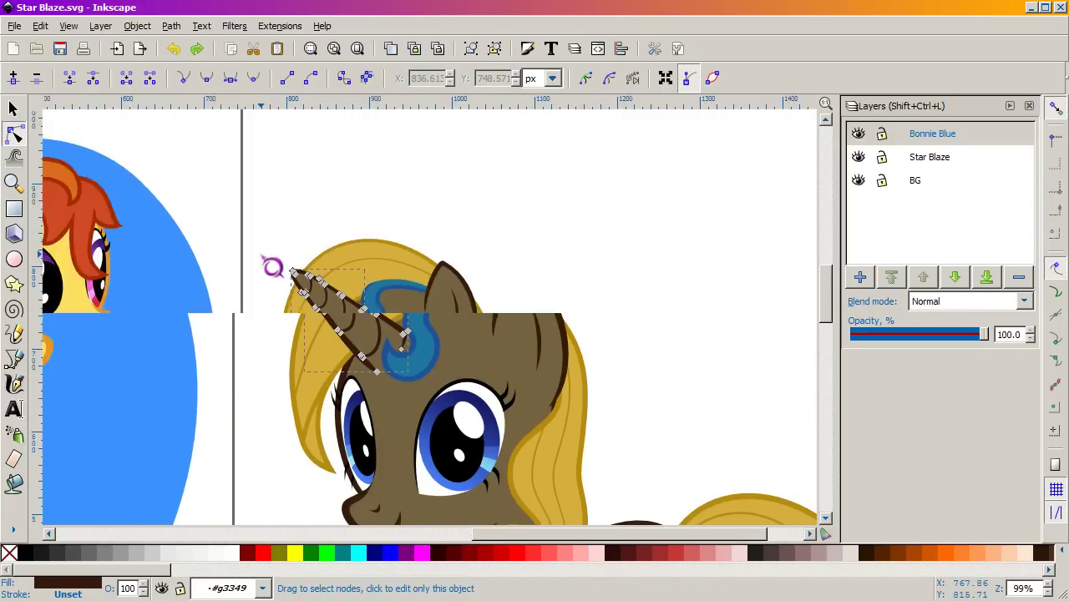
pyautogui.click(14, 109)
pyautogui.scroll(-2, 372, 376)
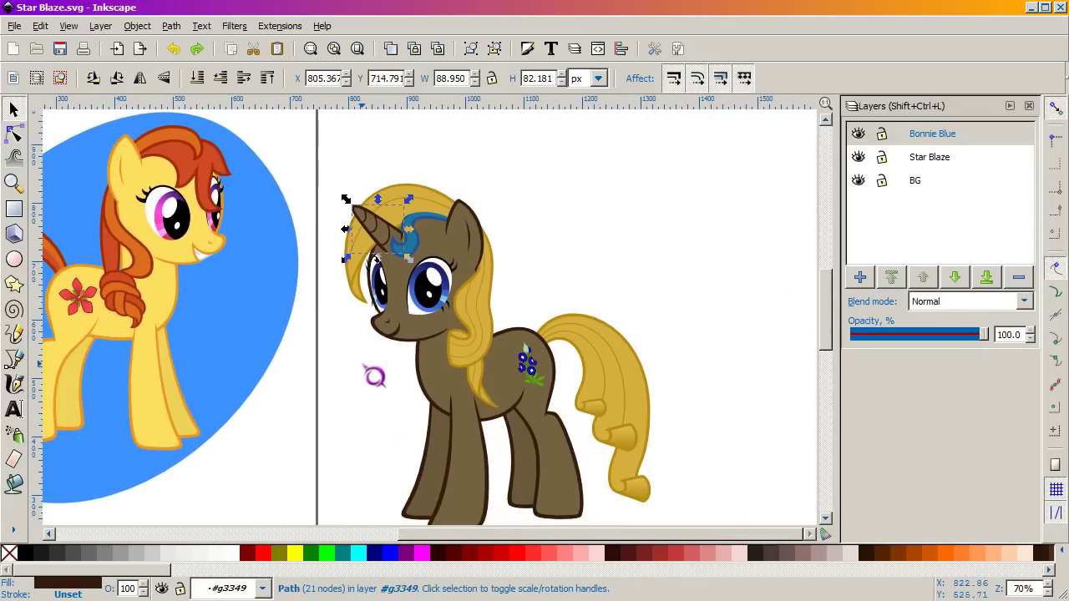
pyautogui.click(305, 378)
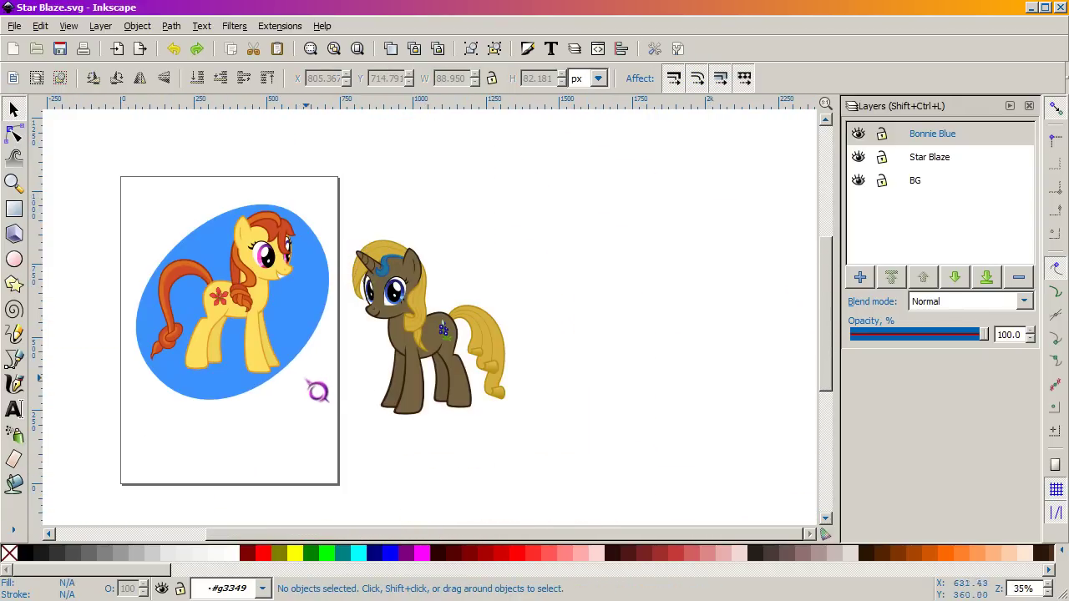
pyautogui.moveTo(311, 379); pyautogui.dragTo(425, 419)
pyautogui.scroll(2, 427, 393)
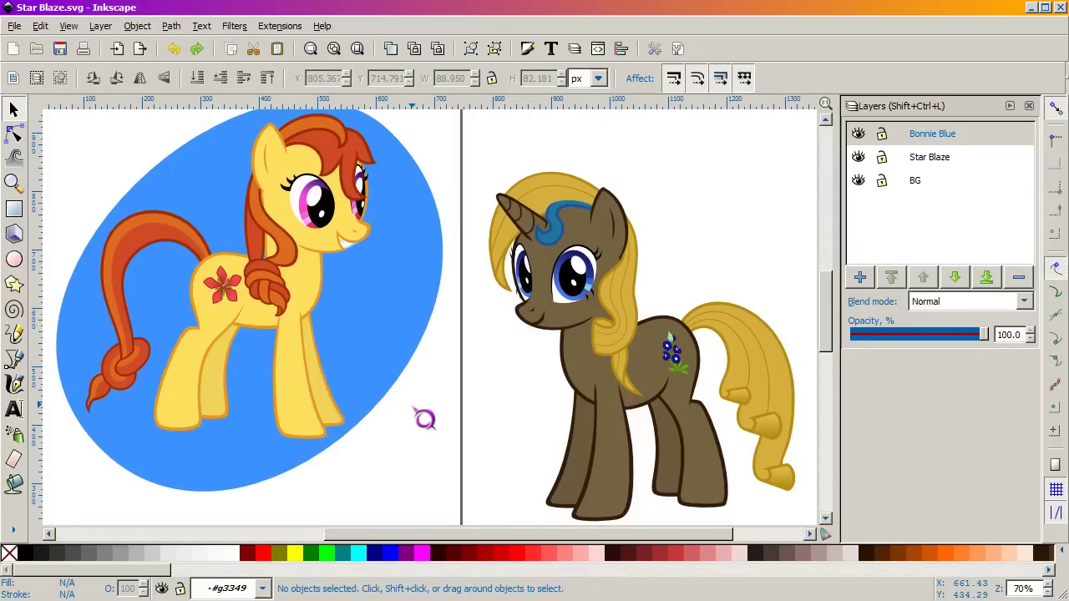
pyautogui.scroll(-1, 426, 420)
pyautogui.scroll(1, 423, 419)
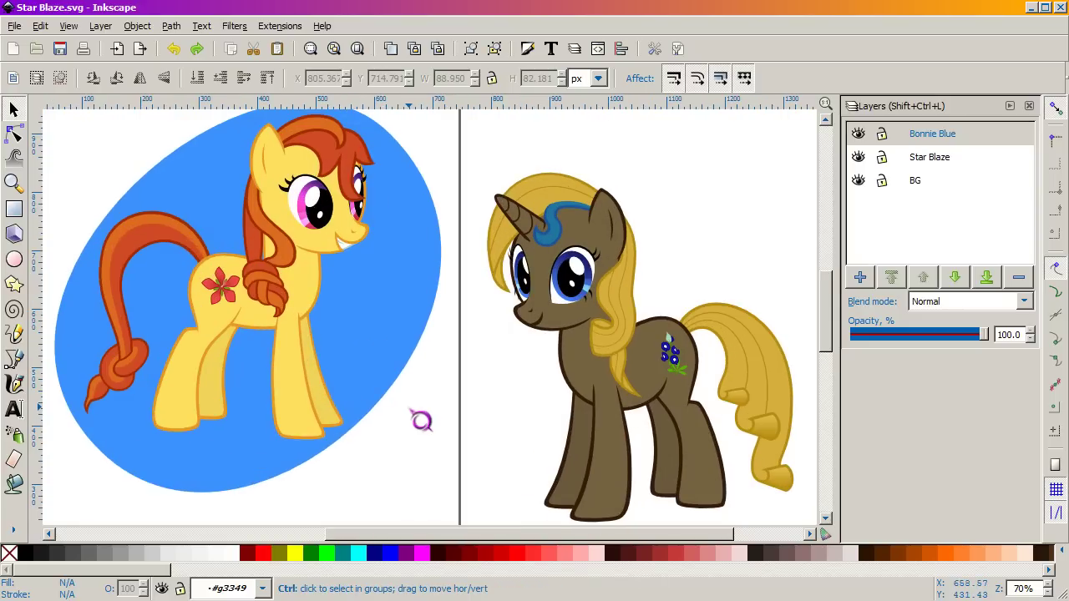
pyautogui.scroll(-1, 428, 420)
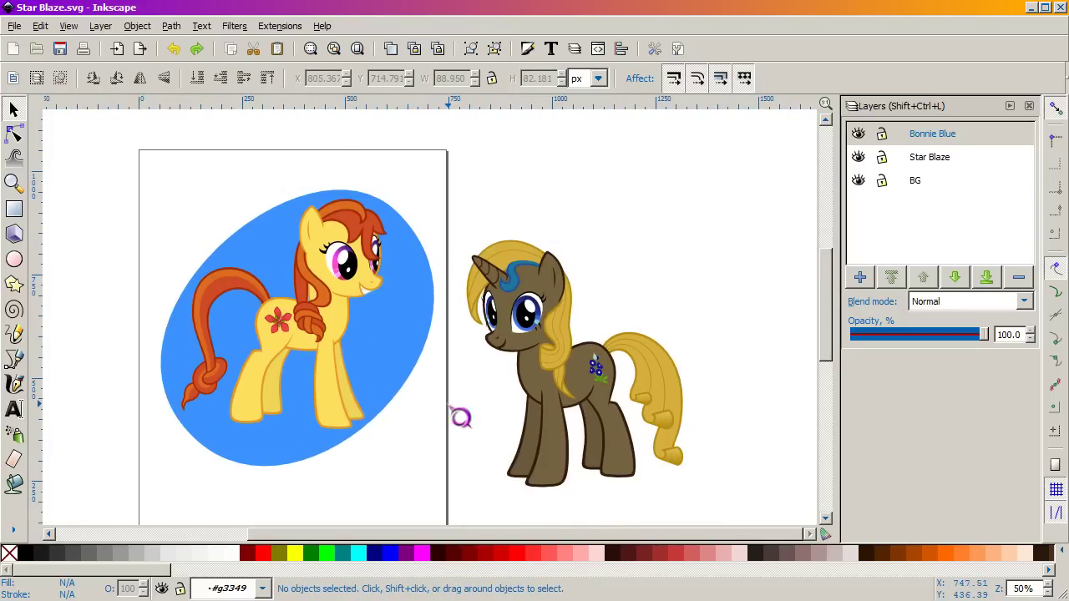